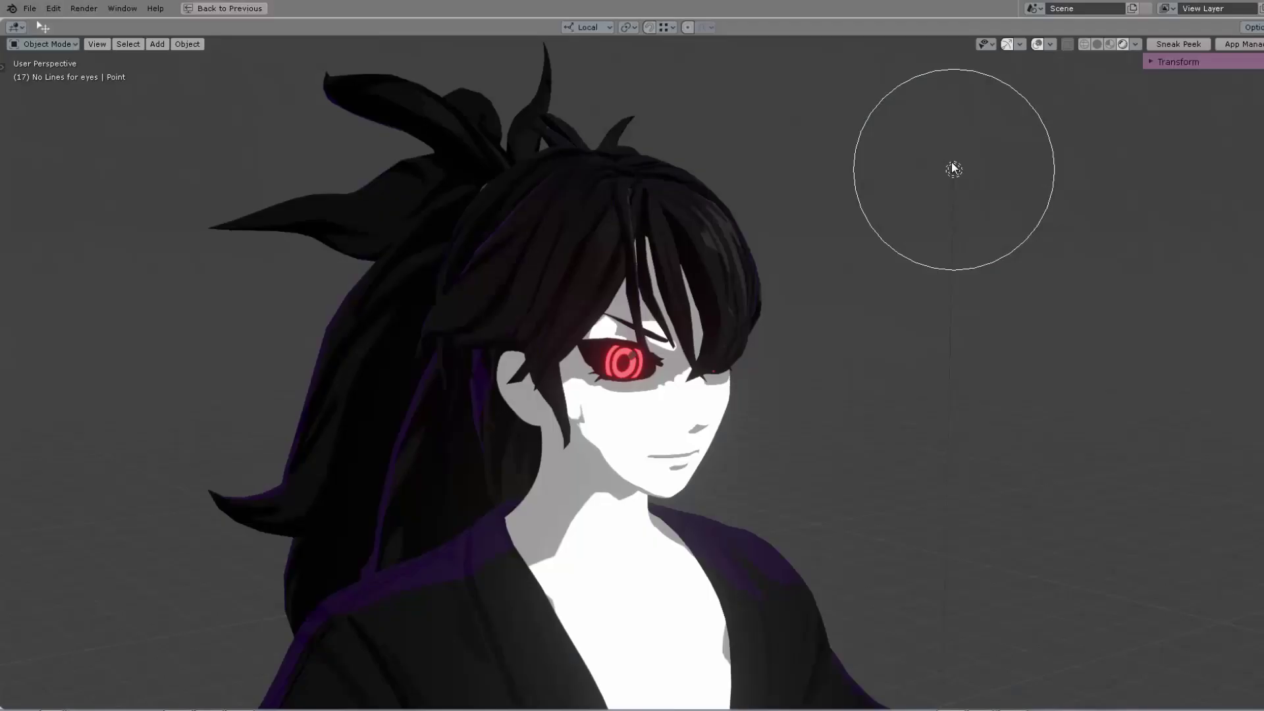
Step: Move the point light a short distance beside the character's head
left_click(957, 171)
key("g")
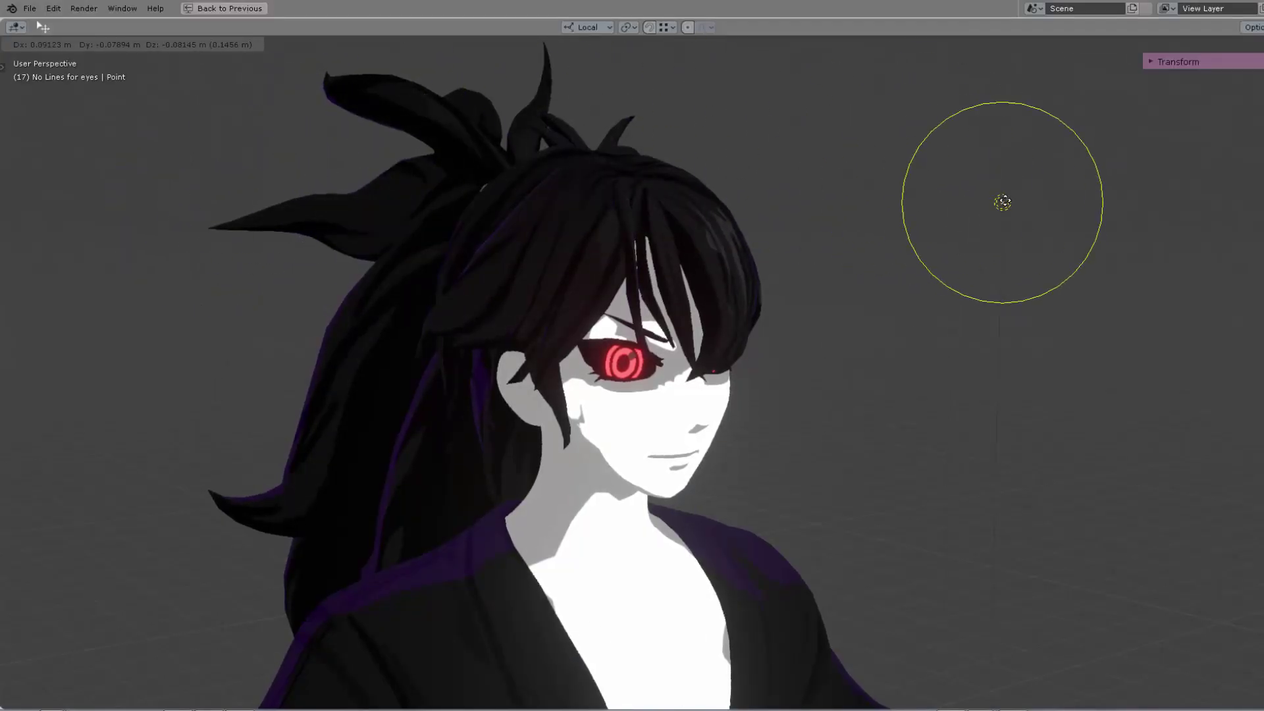
left_click(971, 184)
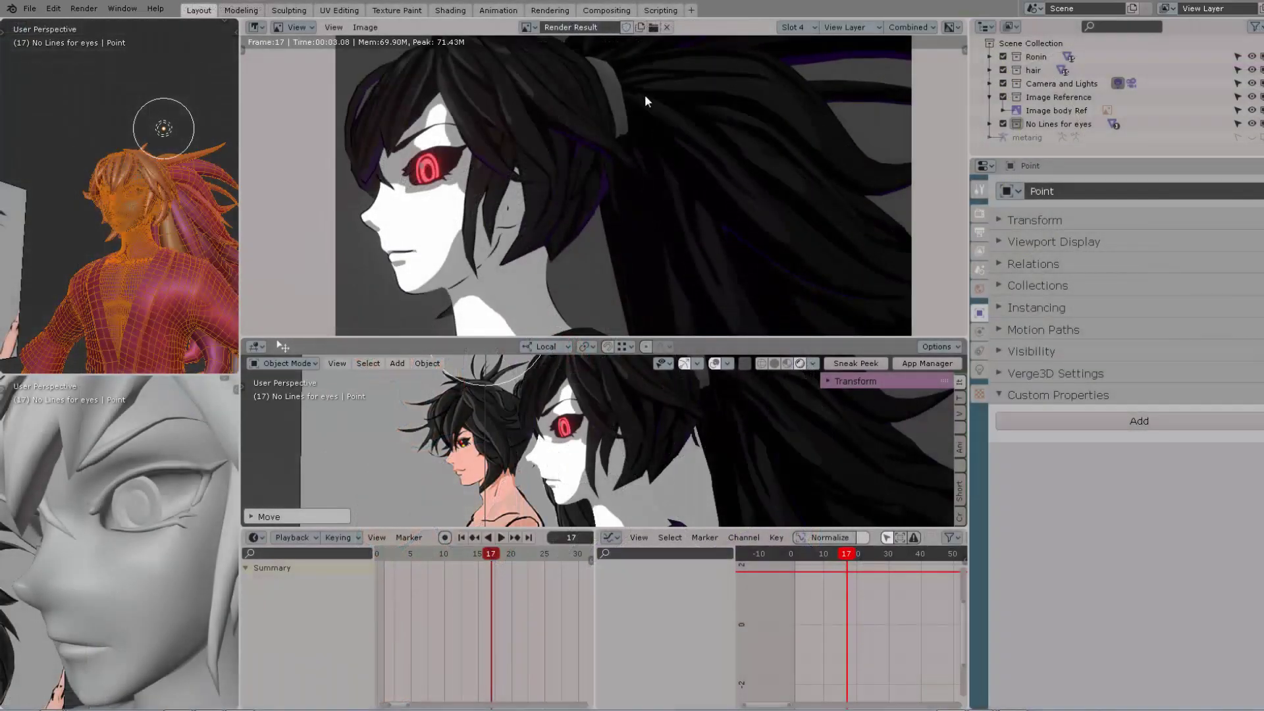
Step: Examine the rendered outlines around the eye, jaw and ear in the frame 17 render
scroll(448, 181, "up", 1)
middle_click_drag(442, 225, 509, 227)
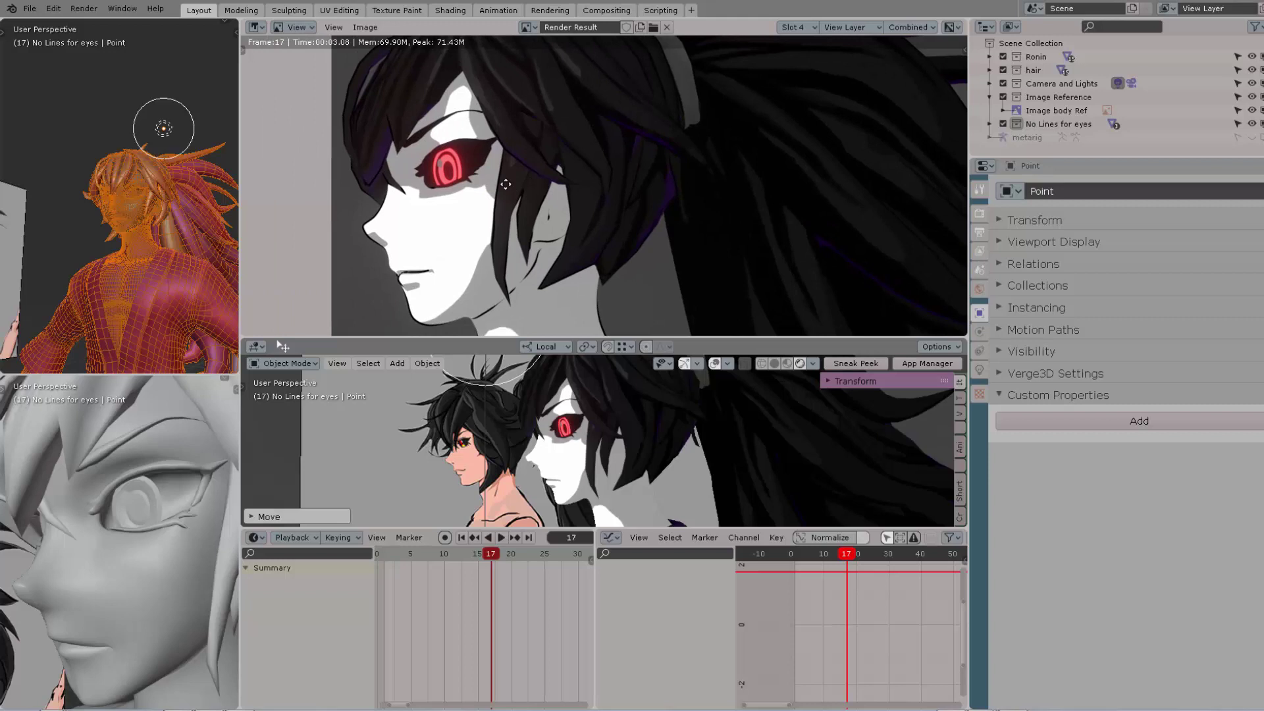
scroll(541, 258, "up", 3)
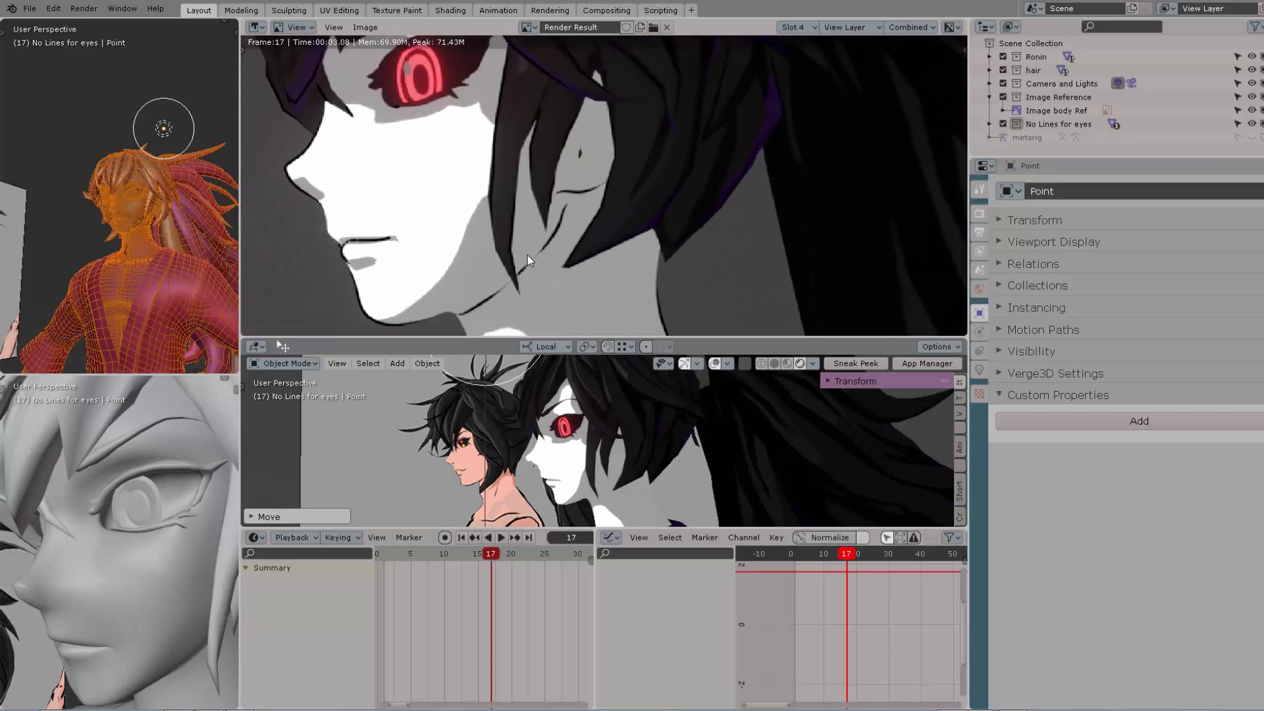
scroll(559, 210, "down", 3)
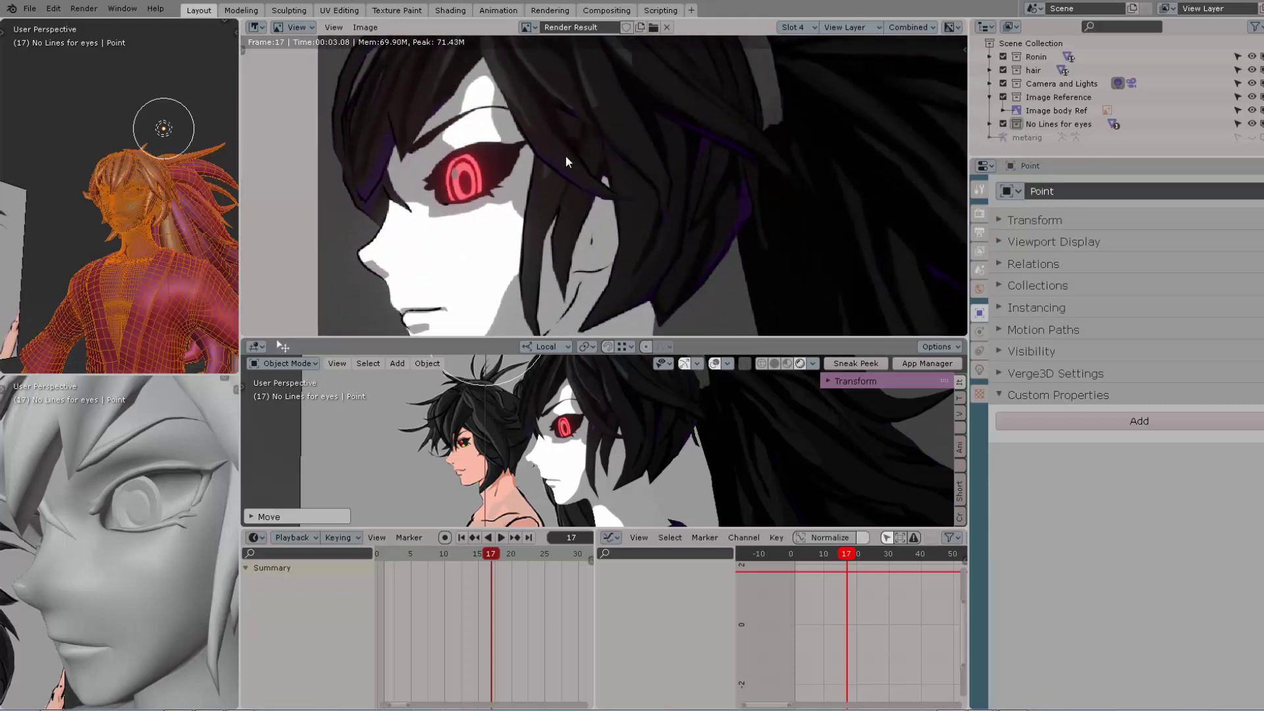
scroll(620, 175, "down", 1)
scroll(621, 174, "down", 3)
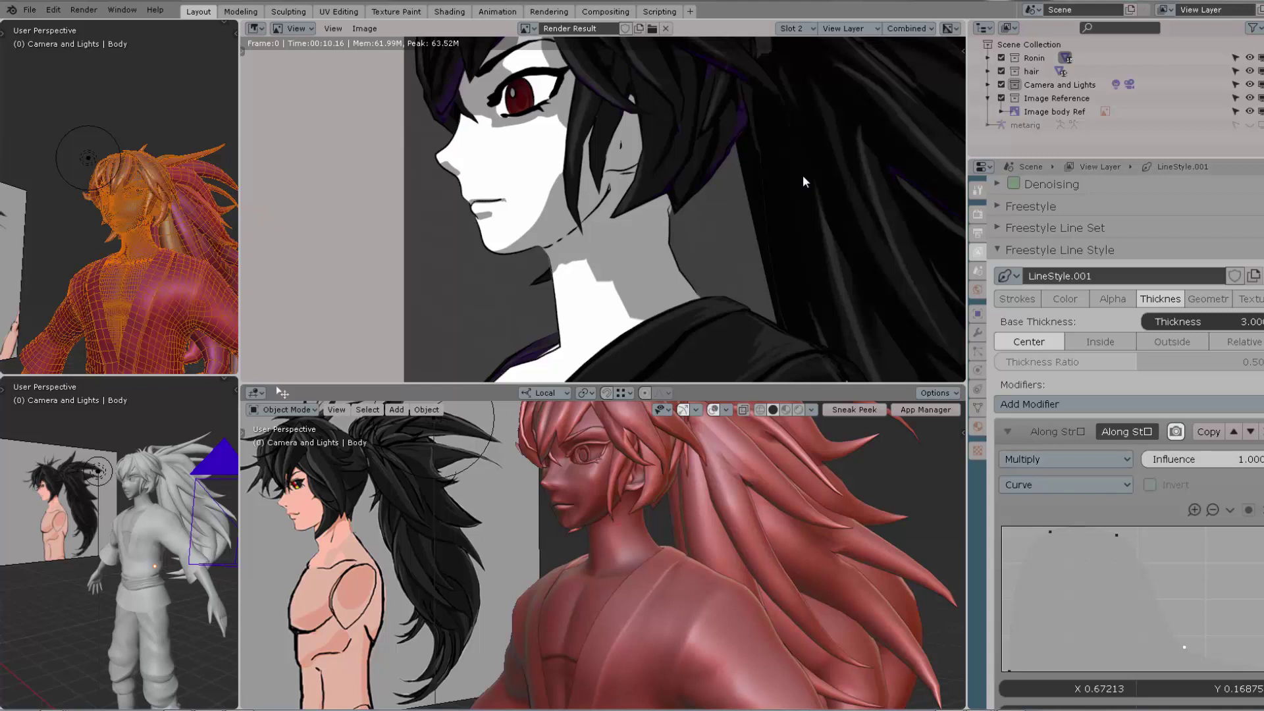
Step: Render the frame and inspect the line thickness along the face, jaw and neck
key("F12")
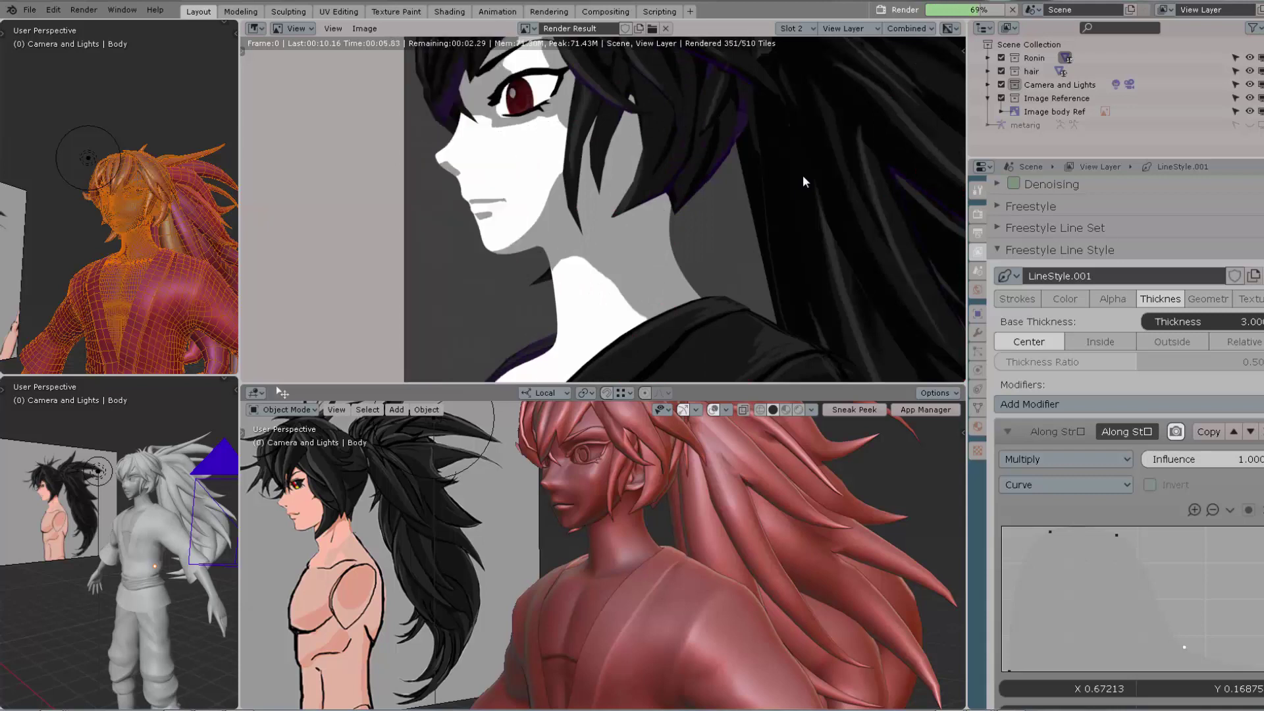
scroll(803, 175, "up", 4)
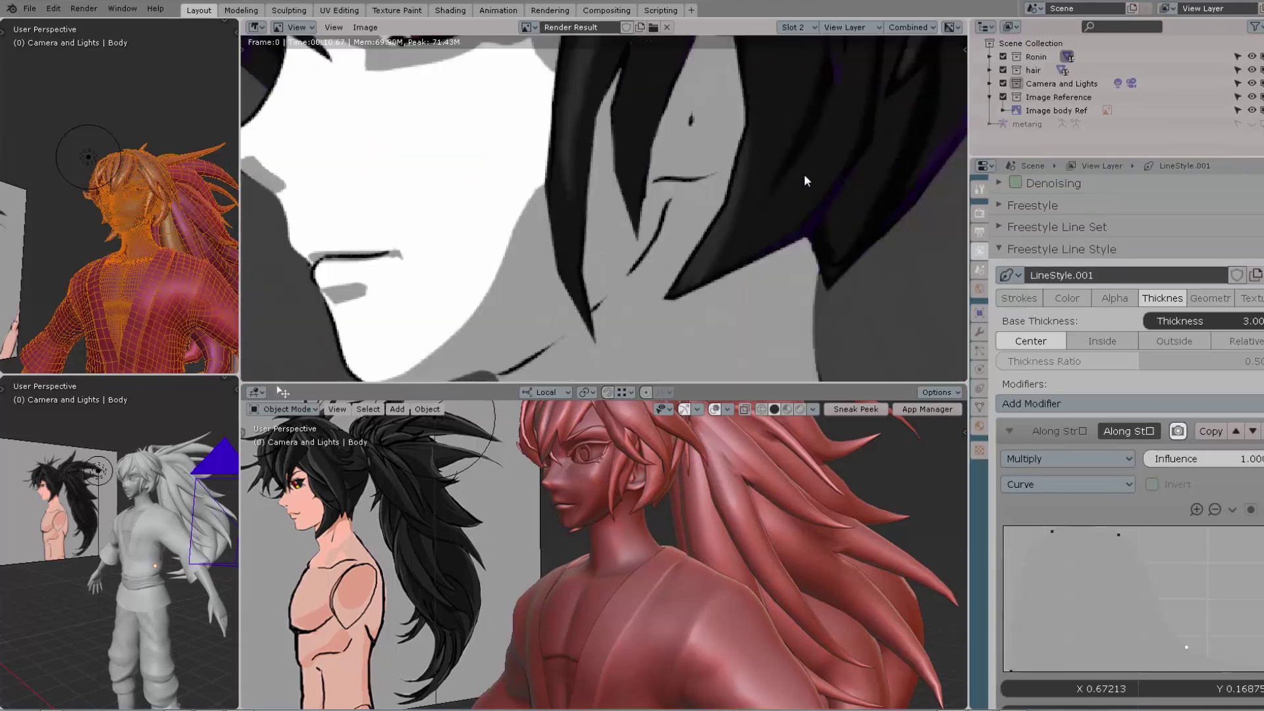
scroll(804, 174, "down", 2)
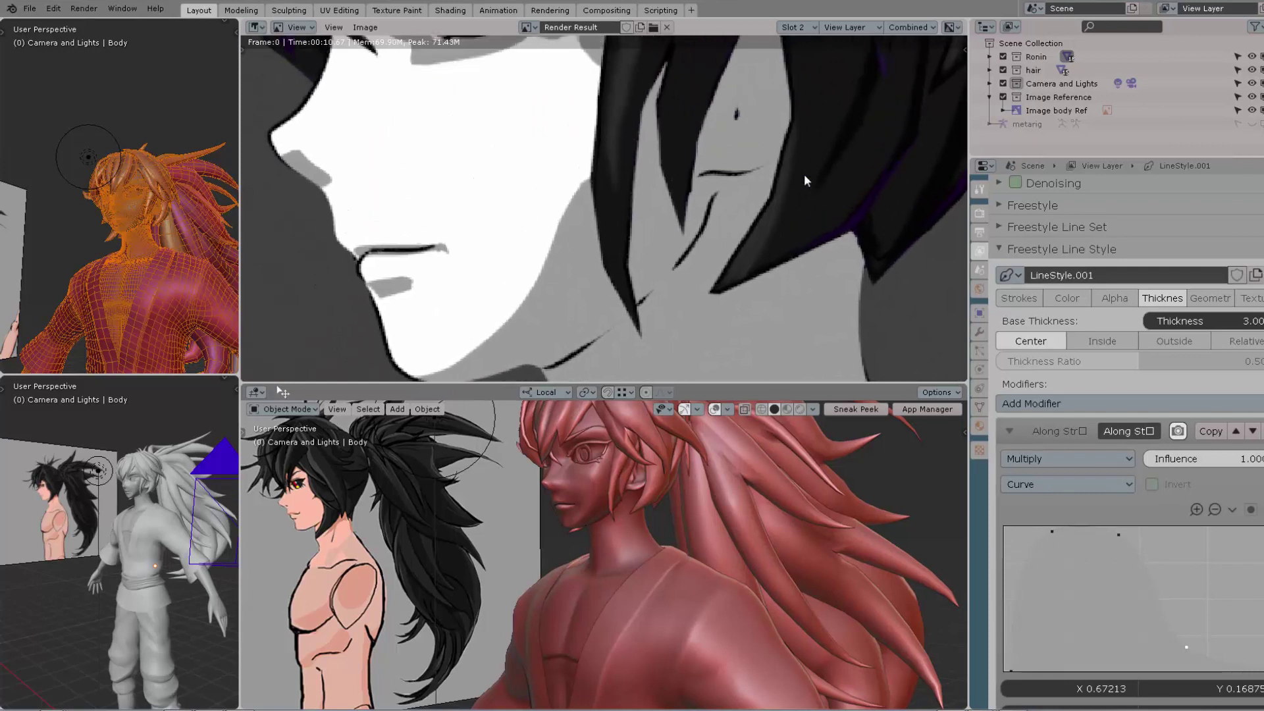
scroll(803, 174, "down", 1)
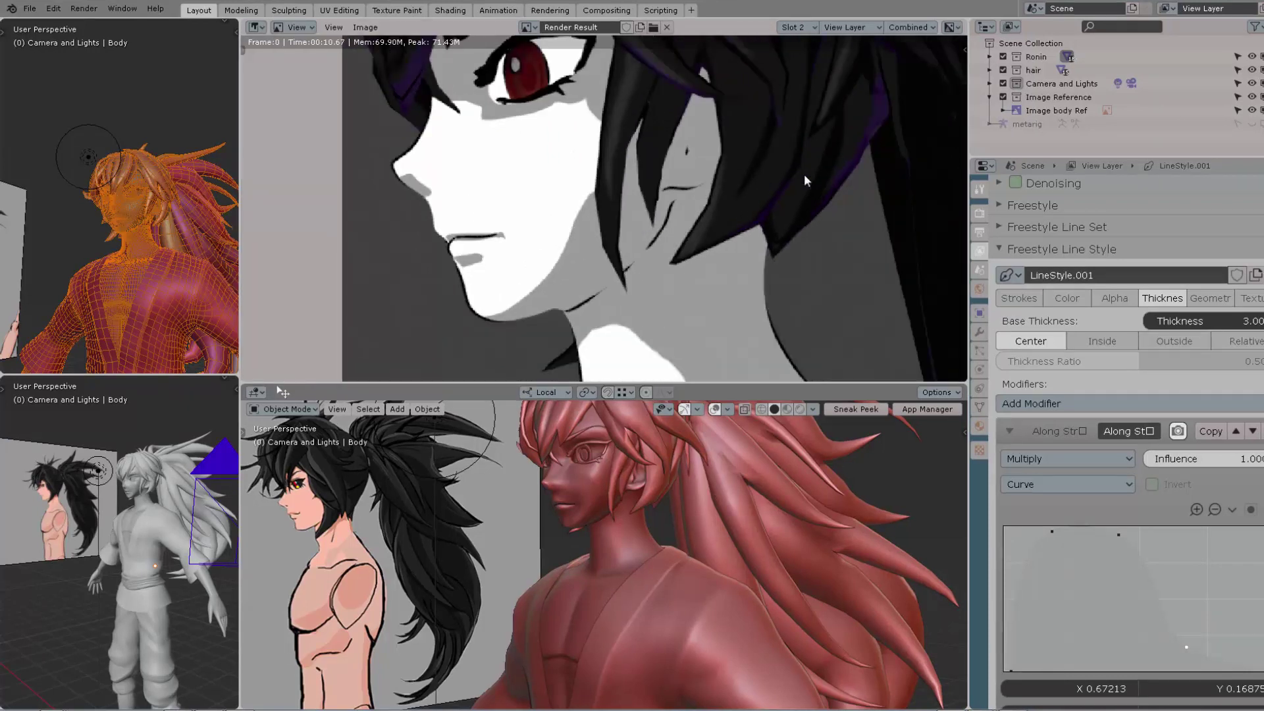
scroll(804, 174, "up", 2)
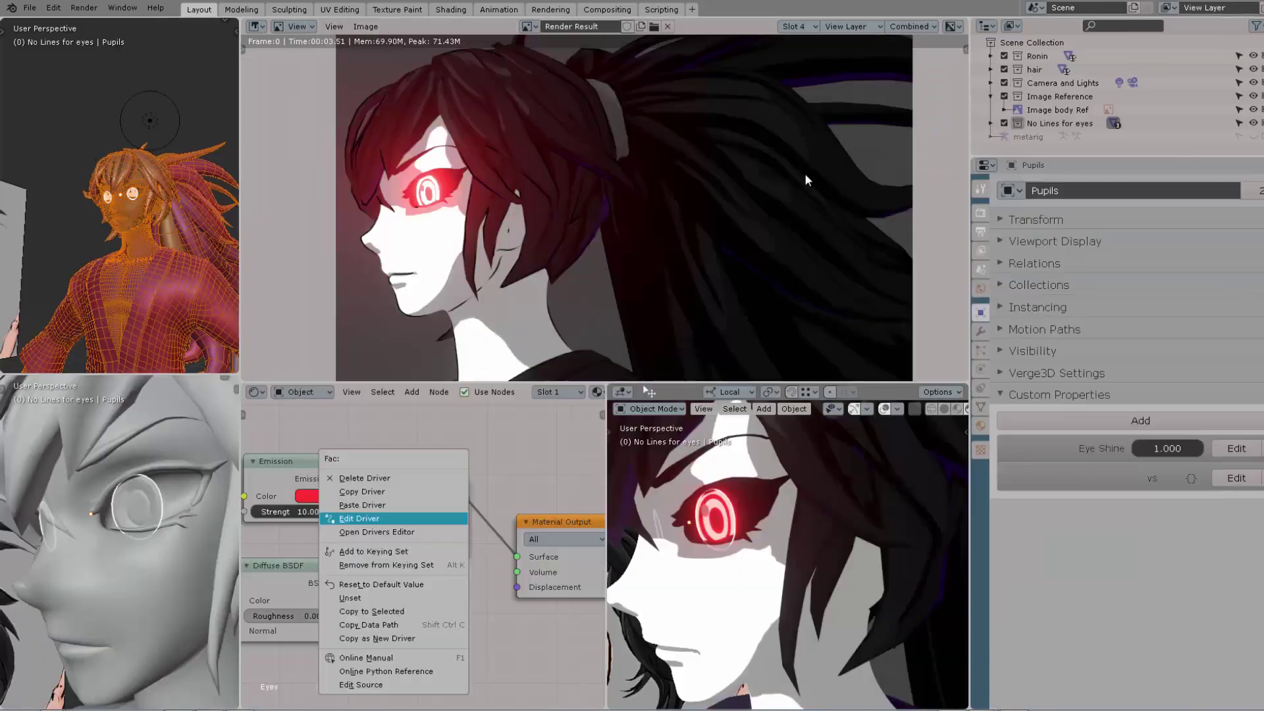
Step: Open the driver on the eye material's Fac value for editing and play back the Eye Shine animation
key("Return")
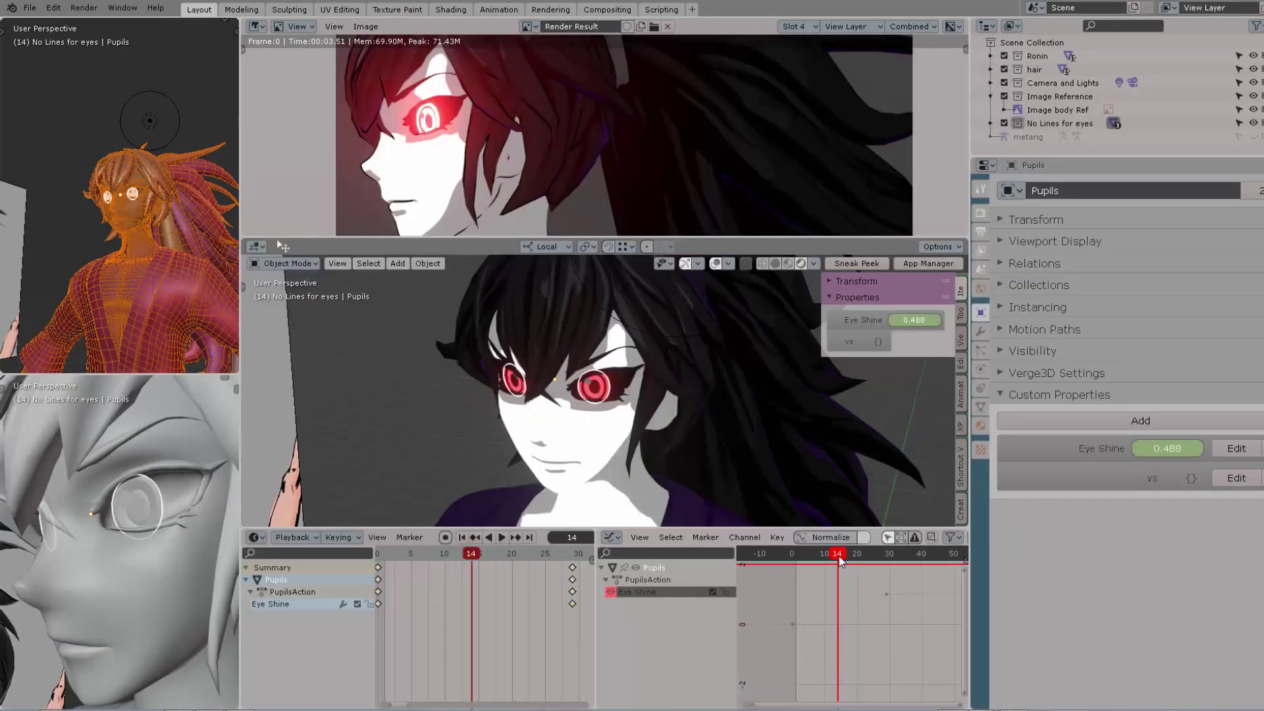
key("space")
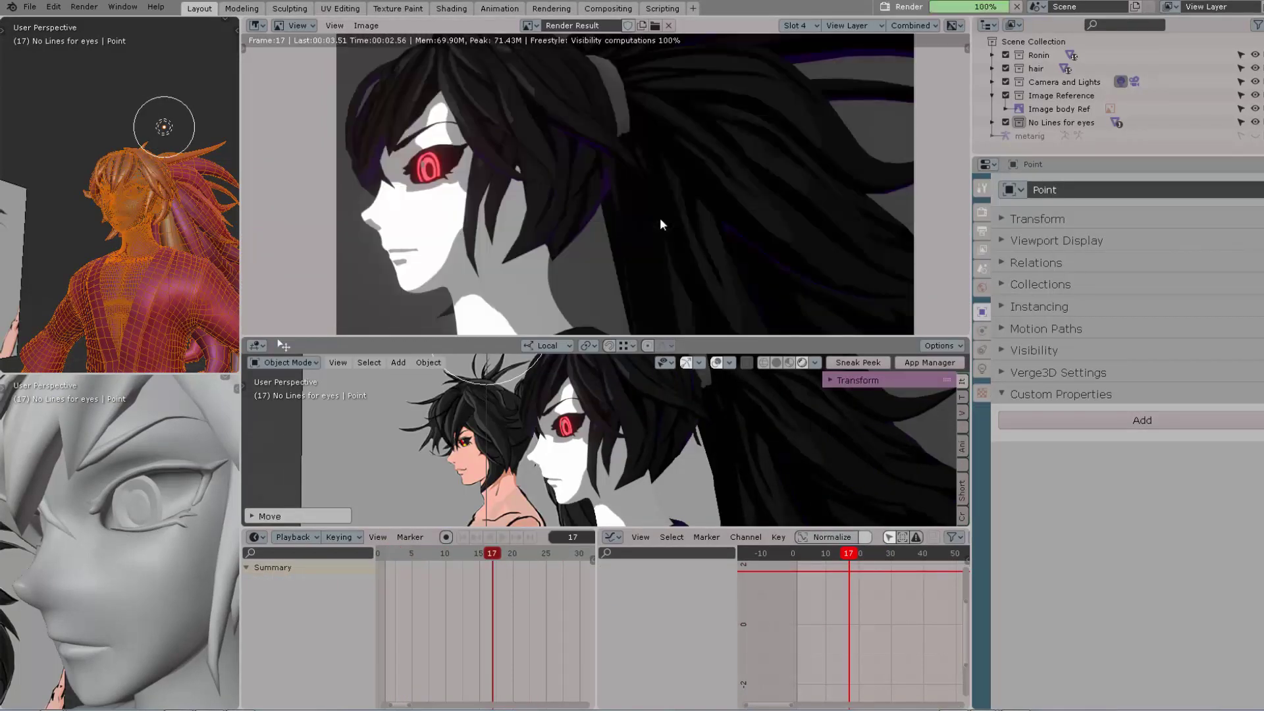
Step: Inspect the rendered glowing eye and the surrounding hair and face outlines up close
scroll(443, 178, "up", 1)
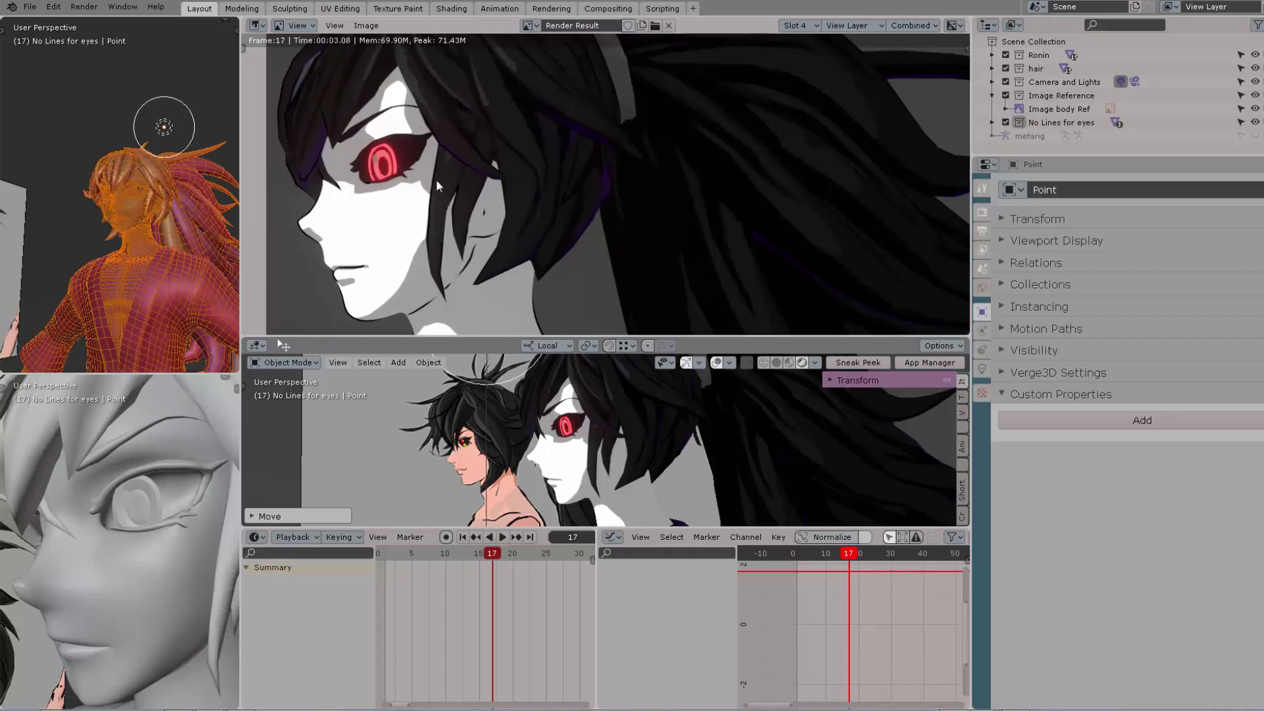
middle_click_drag(452, 179, 517, 182)
scroll(541, 243, "up", 2)
middle_click_drag(619, 474, 728, 301)
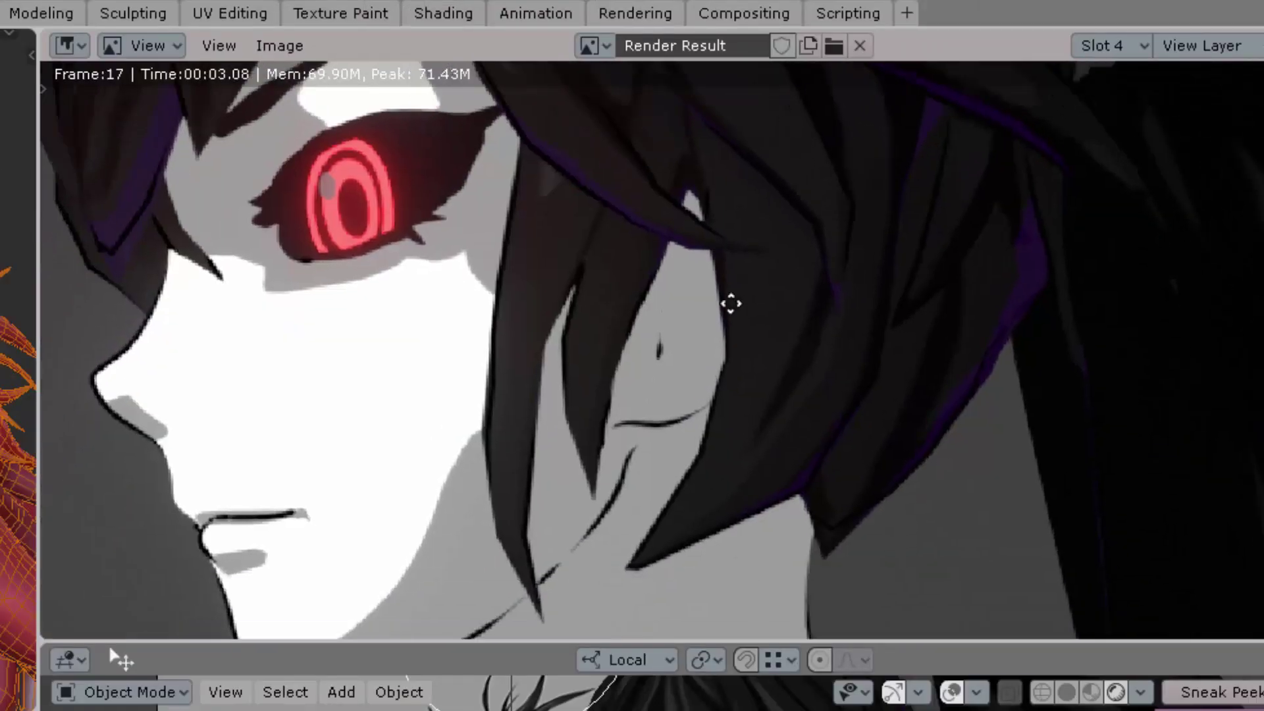
scroll(648, 372, "down", 1)
middle_click_drag(645, 369, 657, 511)
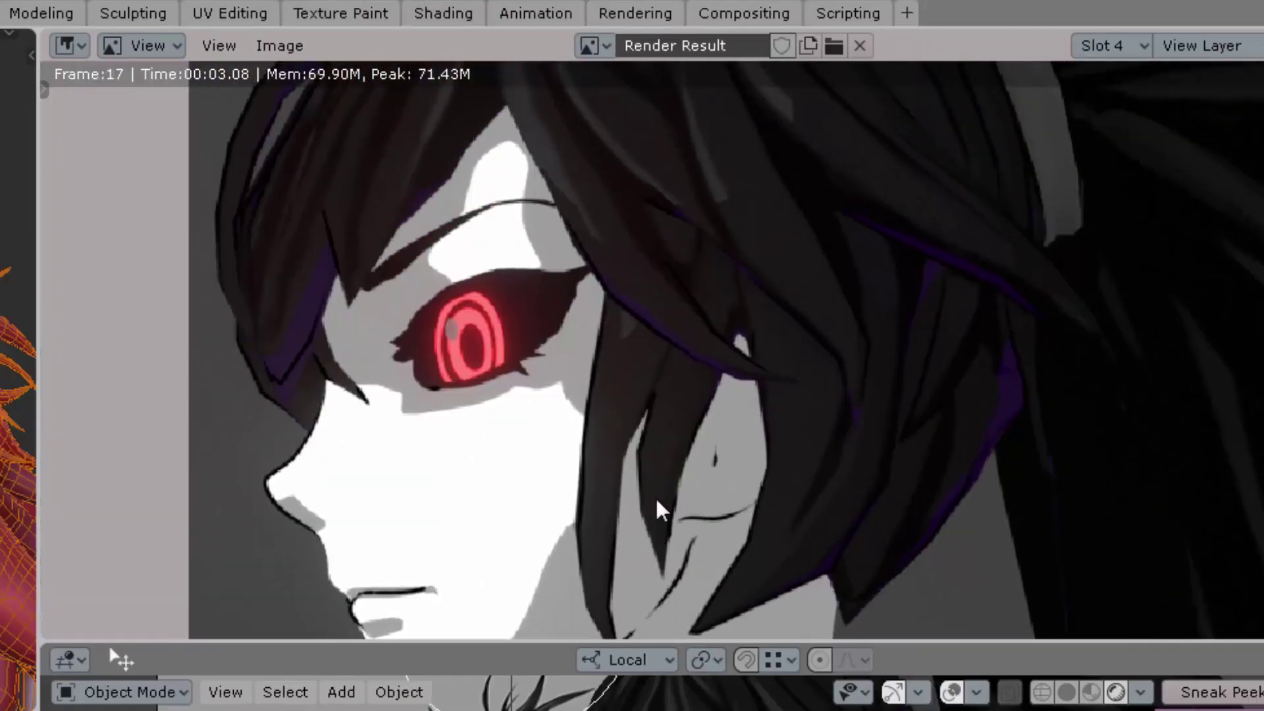
scroll(770, 330, "down", 3)
middle_click_drag(845, 367, 736, 367)
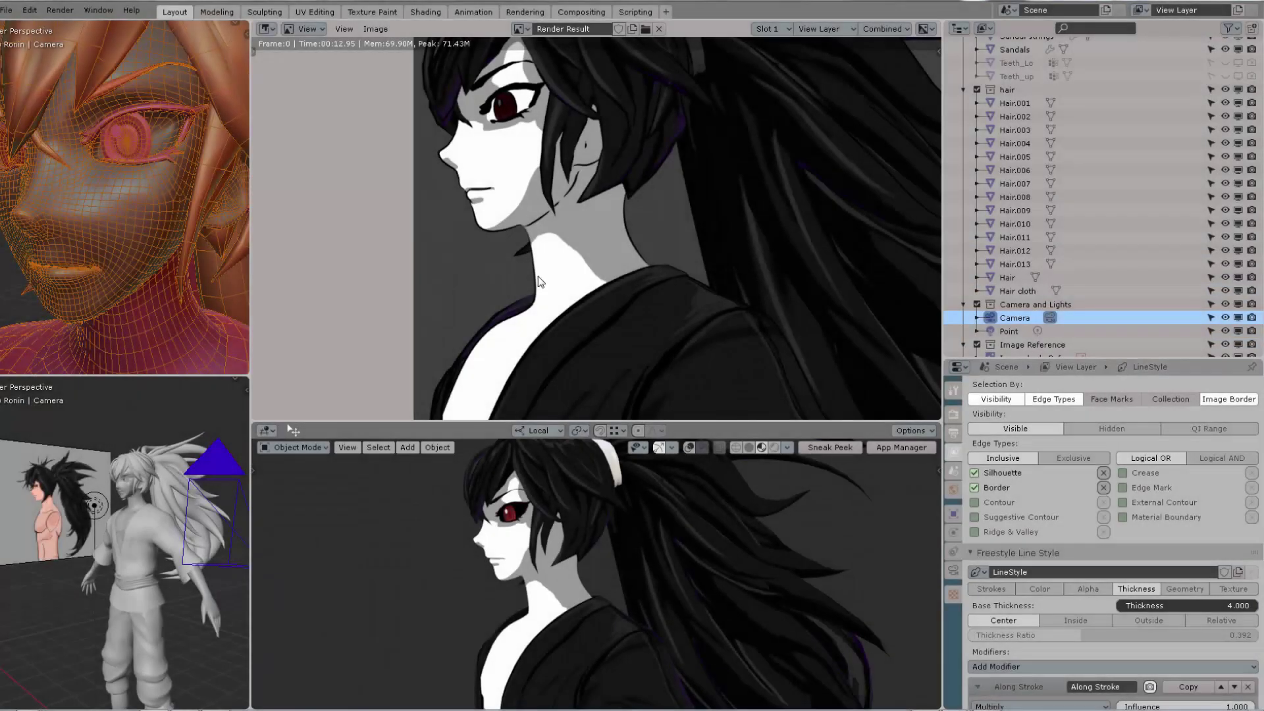
Step: Group the selected pupils into a new collection named Eyes_no_
scroll(407, 211, "up", 7)
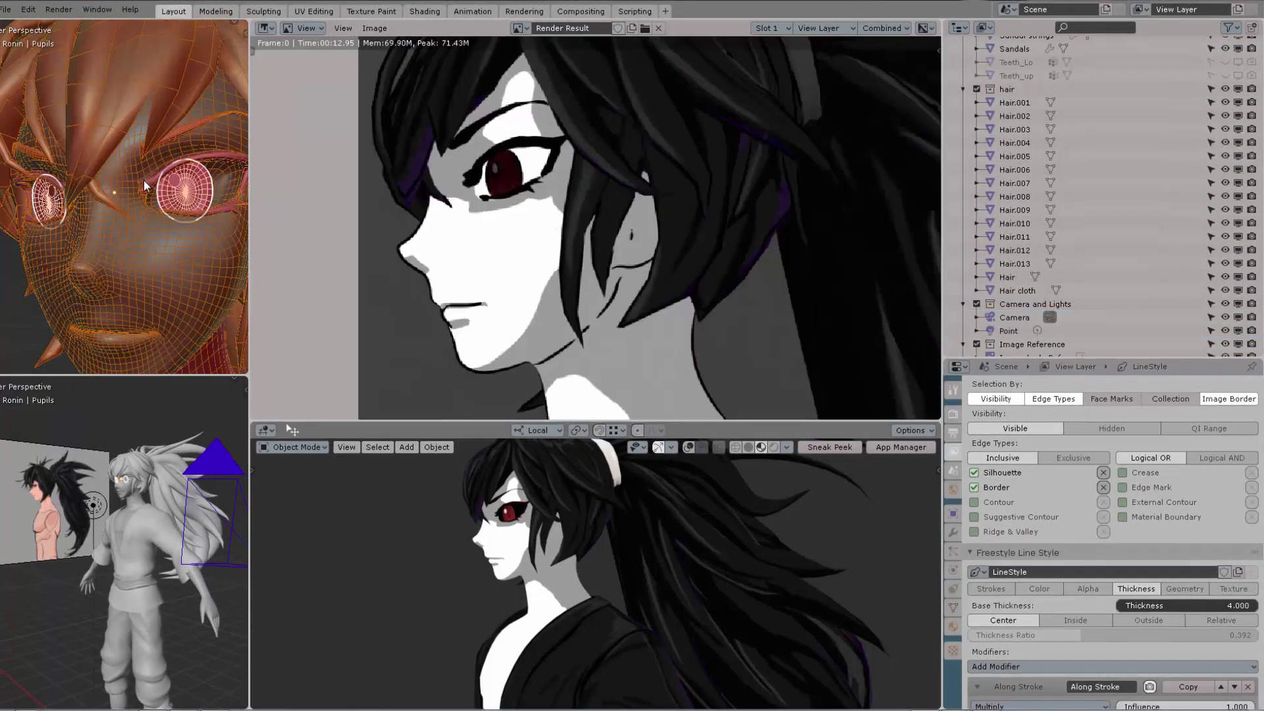
scroll(144, 180, "up", 4)
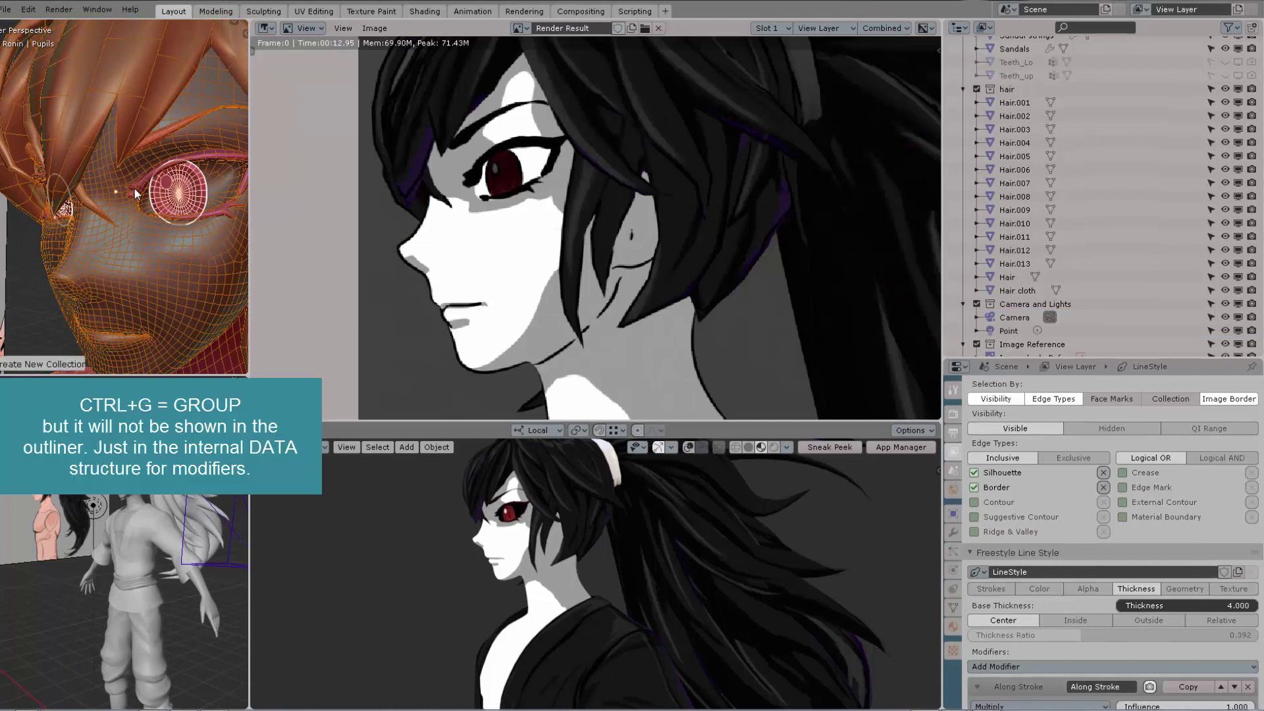
key("ctrl+g")
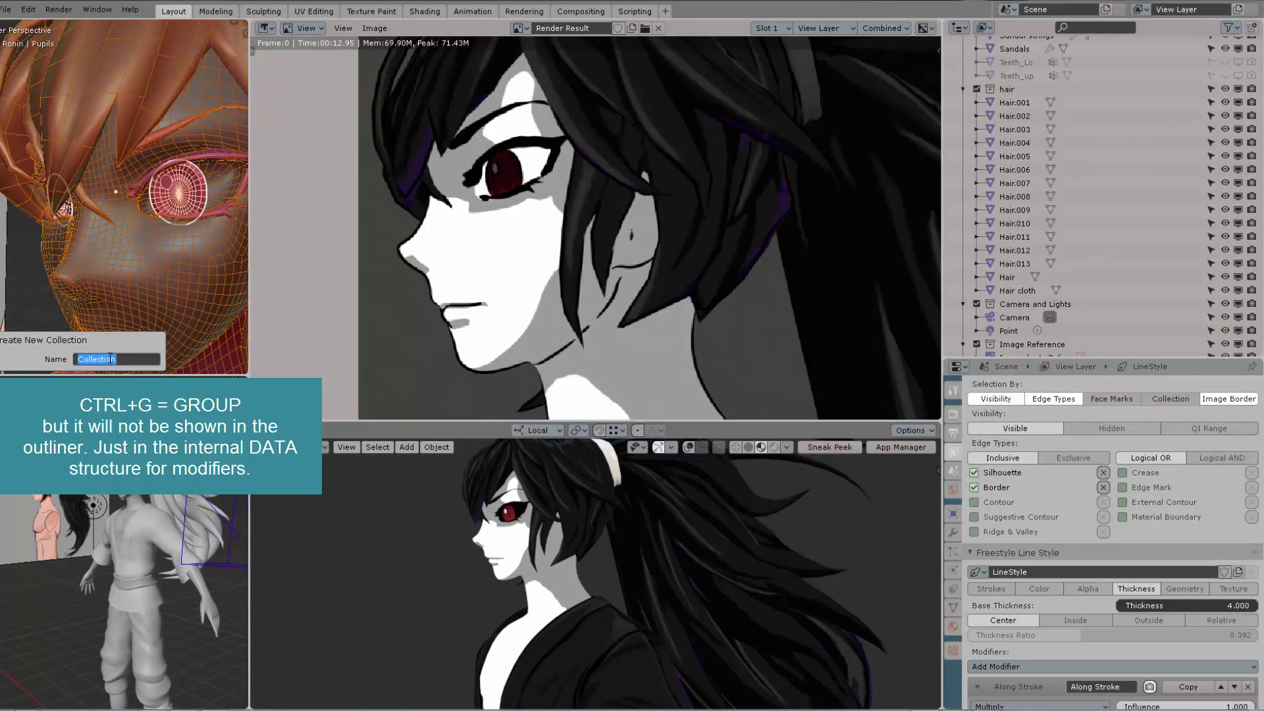
type("Eyes_no_")
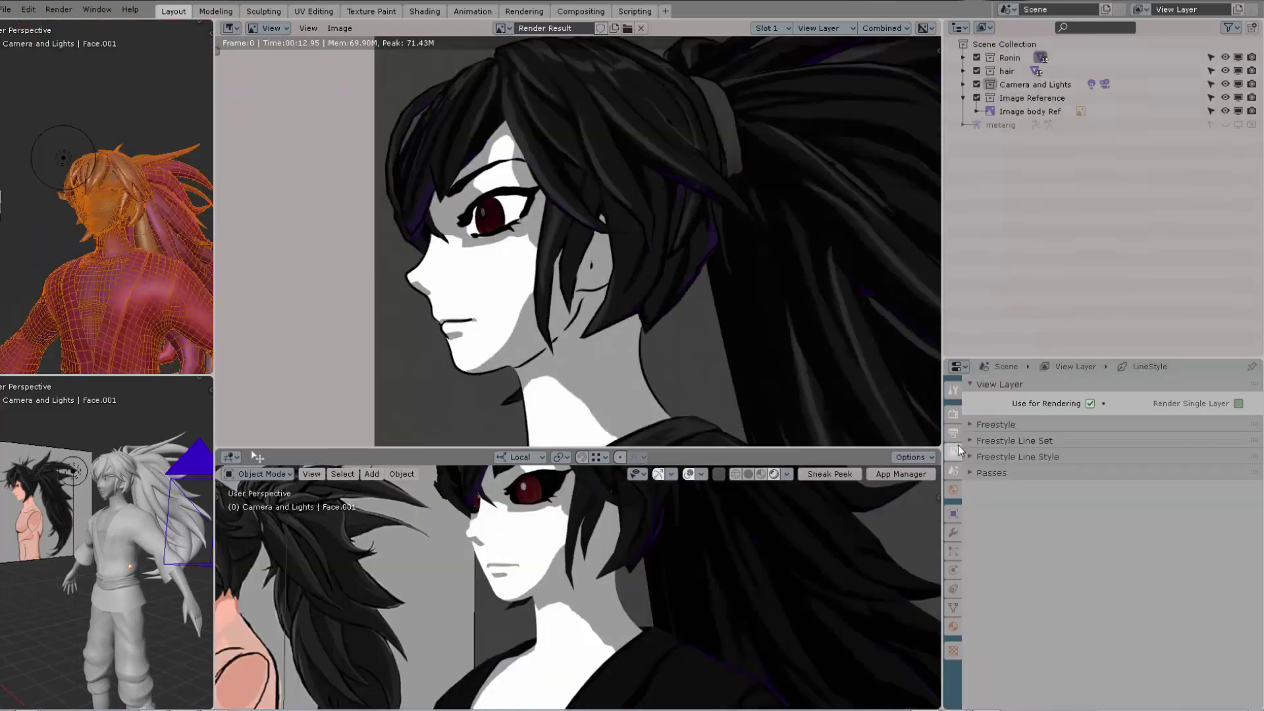
Step: Arrange the Freestyle and Color Management render settings directly below Sampling and check Freestyle's line thickness options
left_click(954, 415)
left_click(1013, 622)
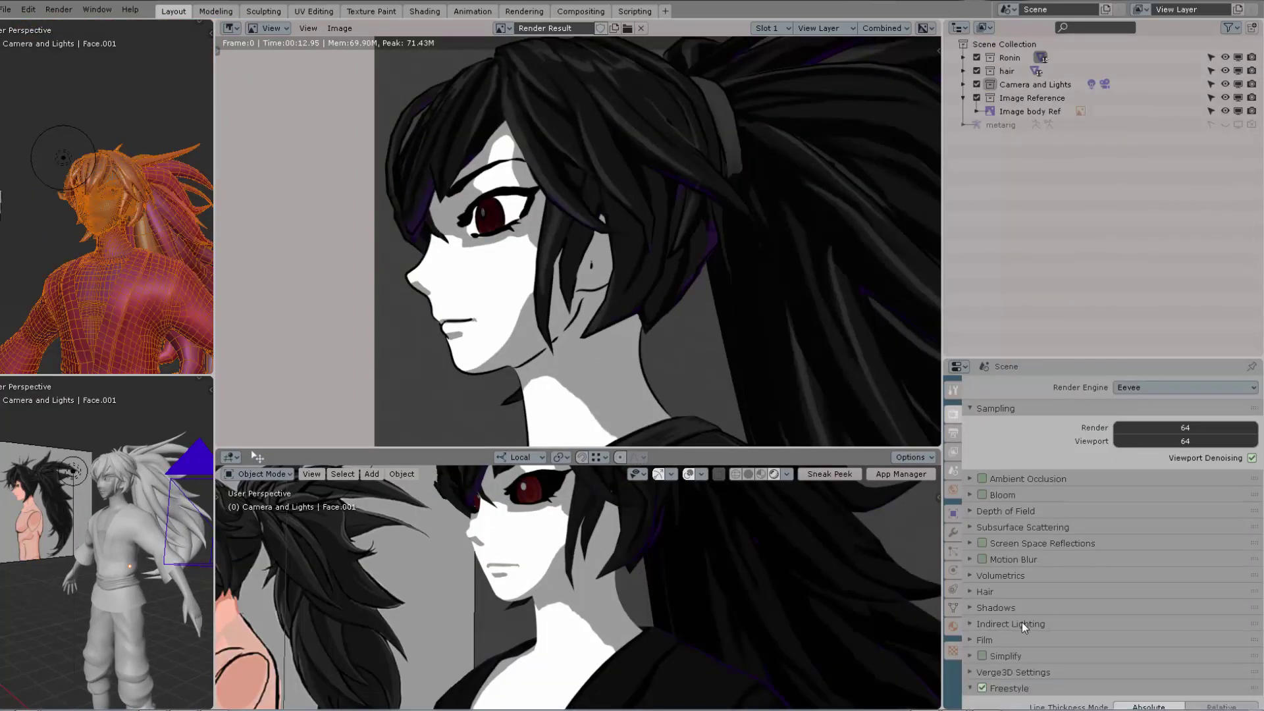
scroll(1022, 622, "down", 3)
left_click(988, 611)
scroll(982, 622, "up", 3)
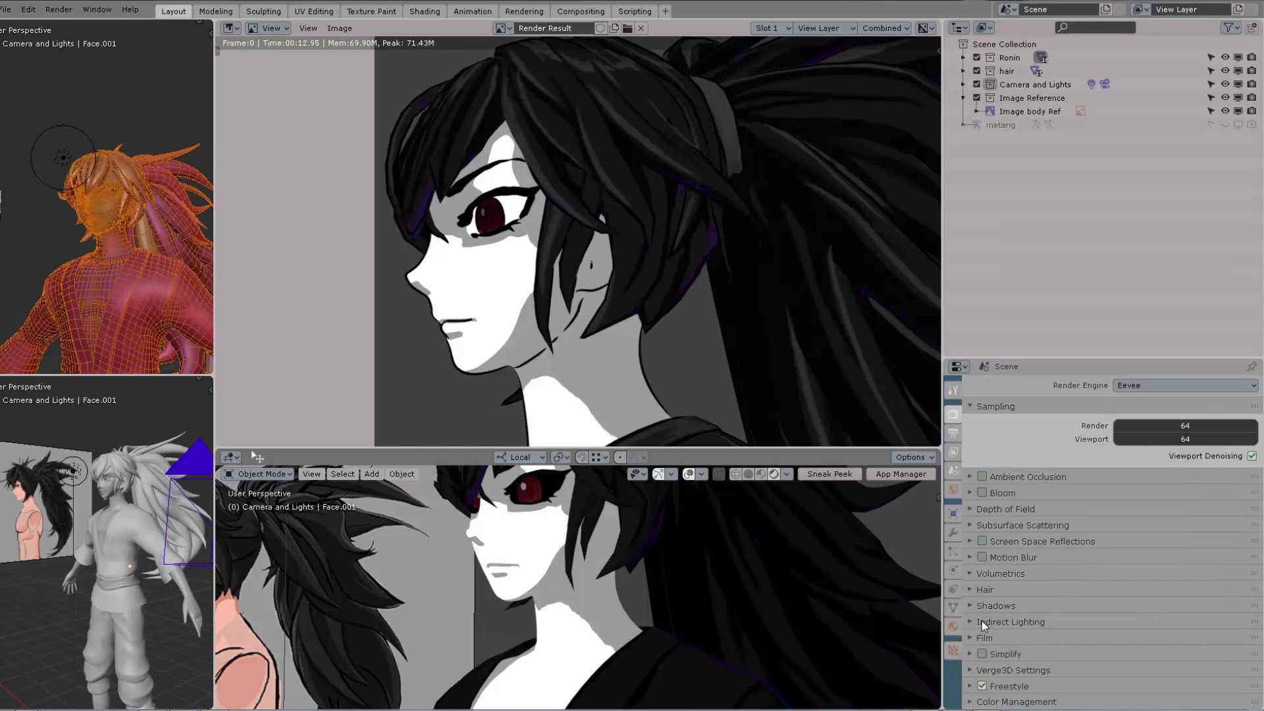
left_click_drag(1254, 686, 1250, 476)
left_click_drag(1254, 702, 1252, 492)
left_click(1056, 478)
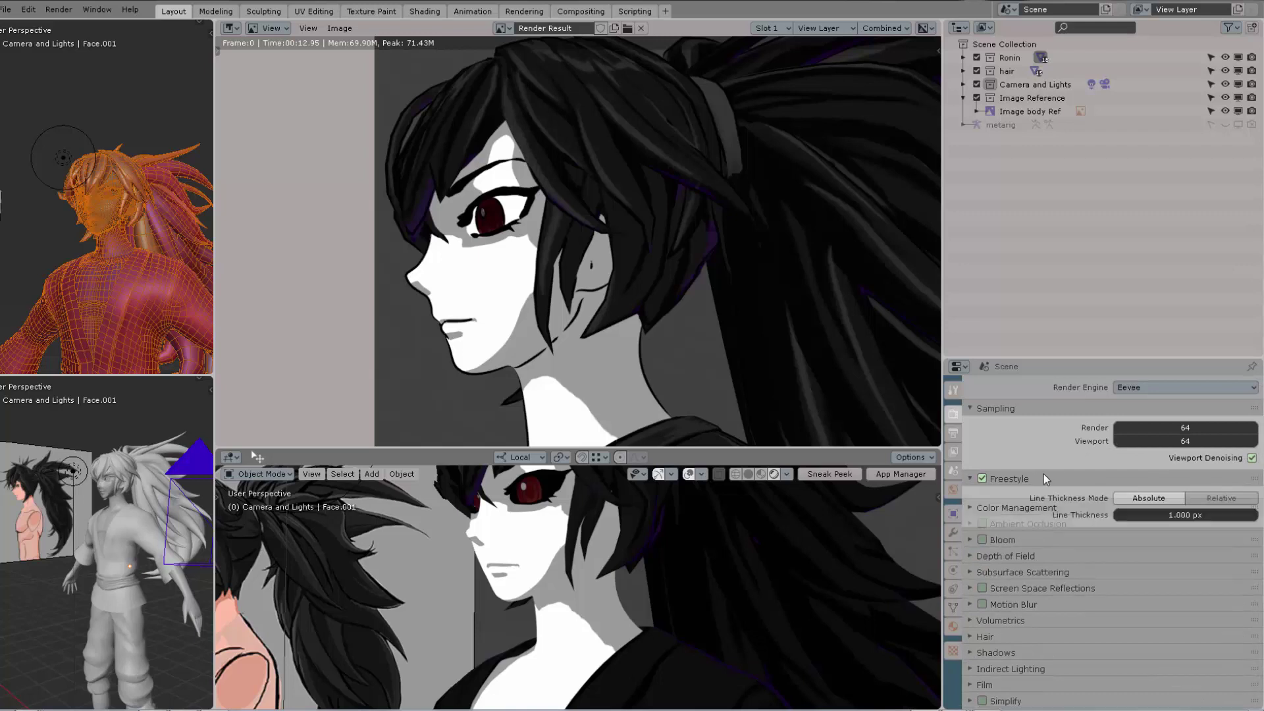
left_click(975, 480)
Step: Set the scene's color management to the sRGB display device, Standard view transform and None look
left_click(980, 499)
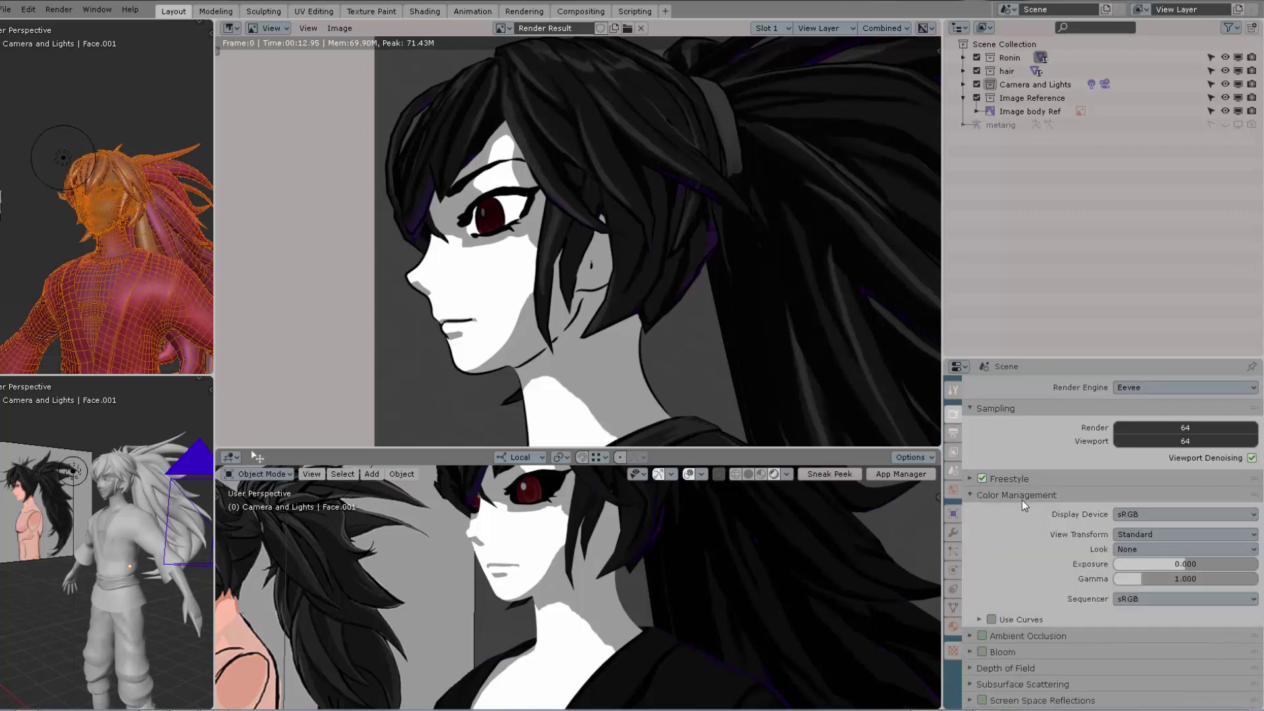
left_click(1145, 514)
left_click(1146, 559)
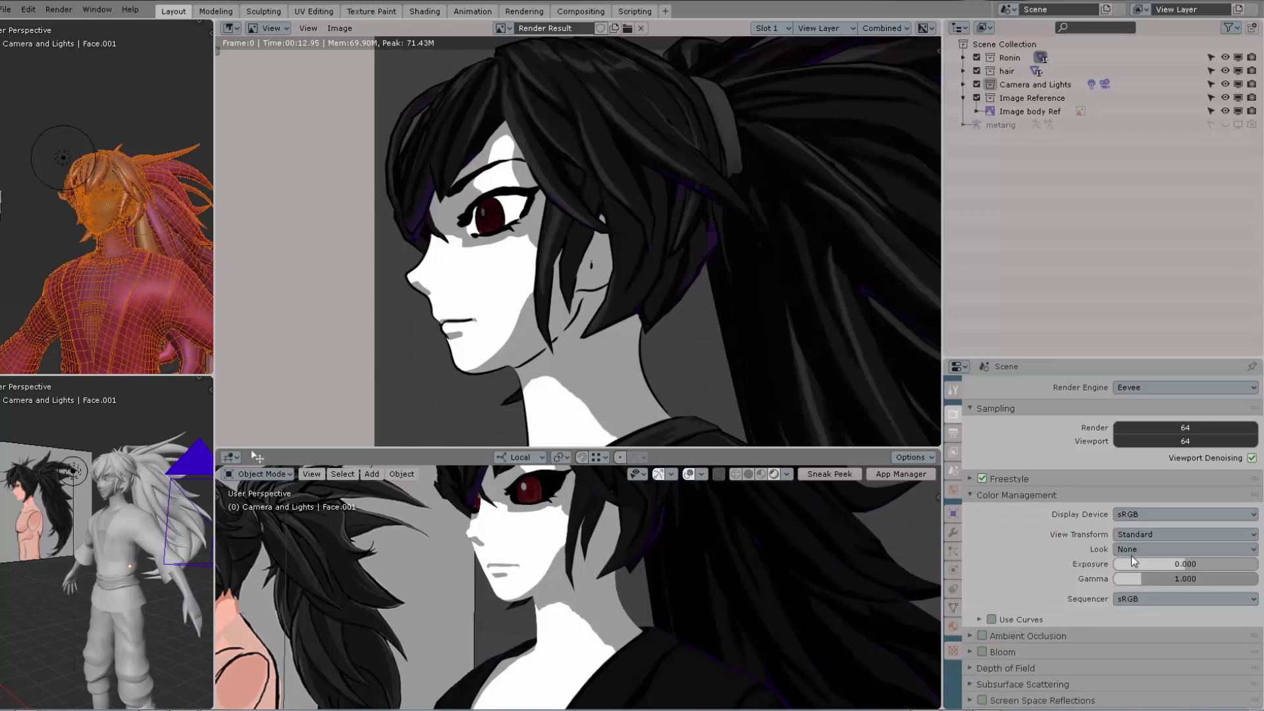
left_click(1149, 534)
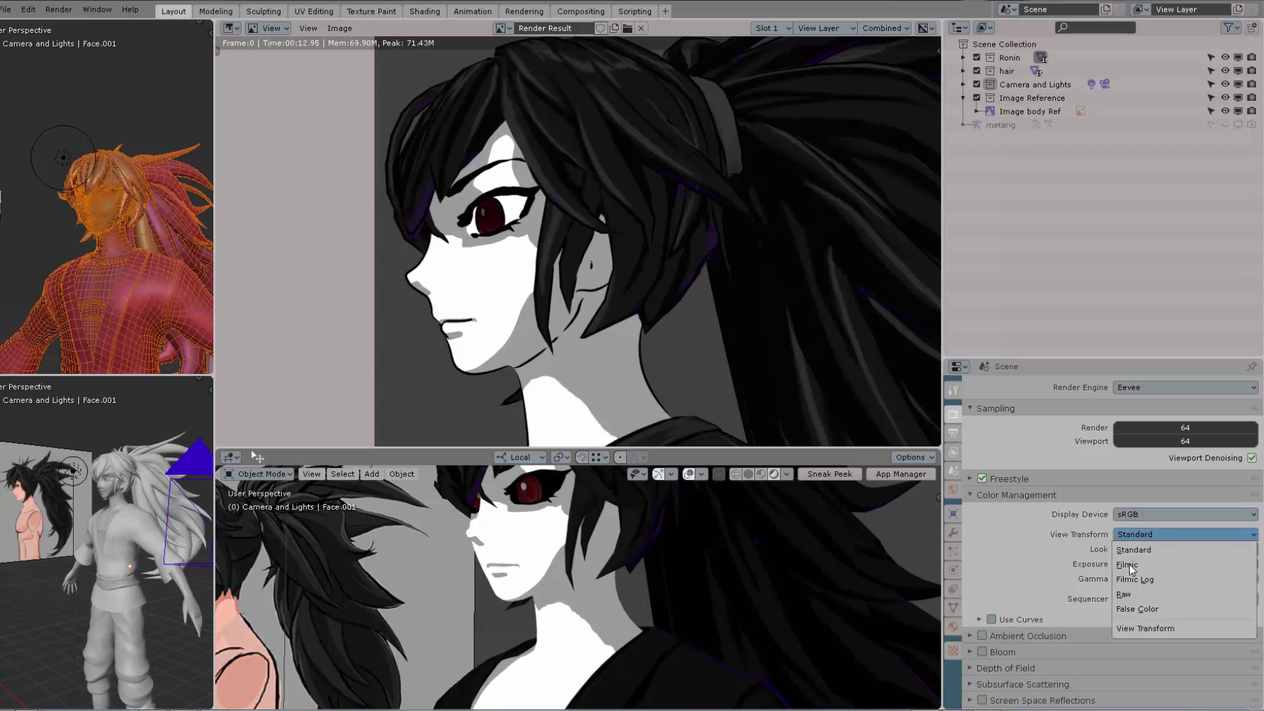
left_click(1148, 553)
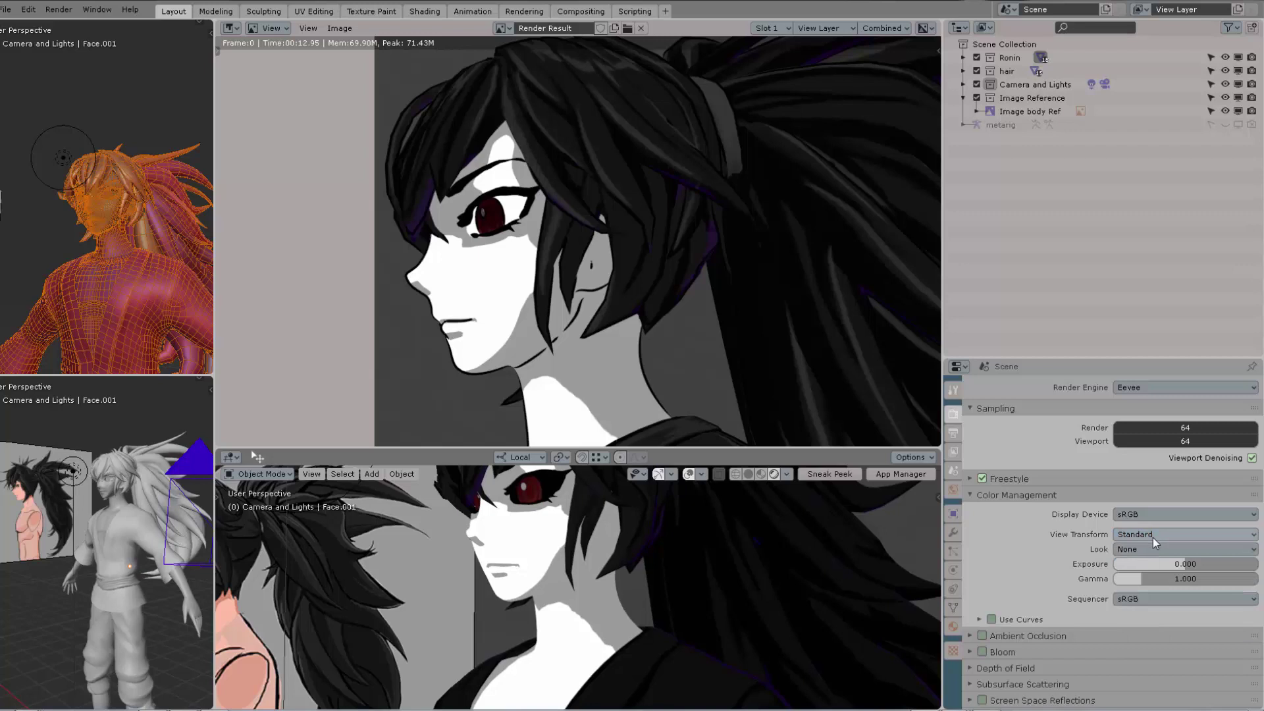
left_click(1152, 549)
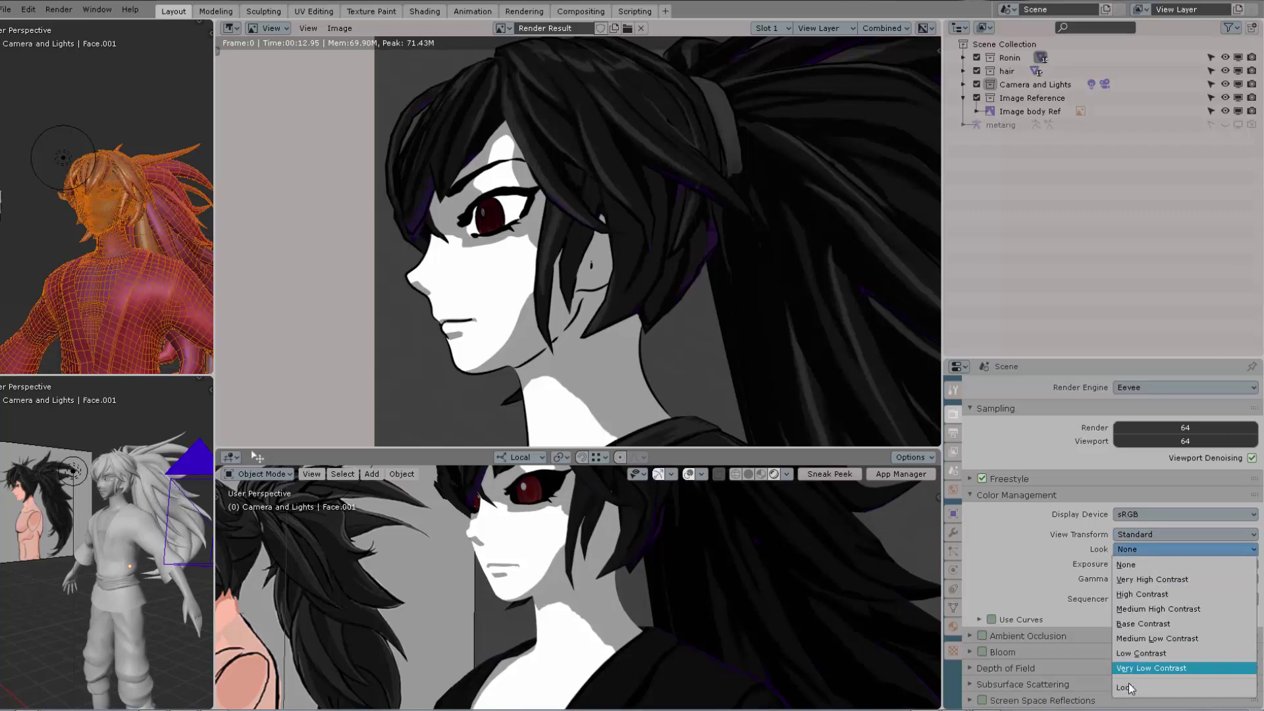
left_click(1138, 564)
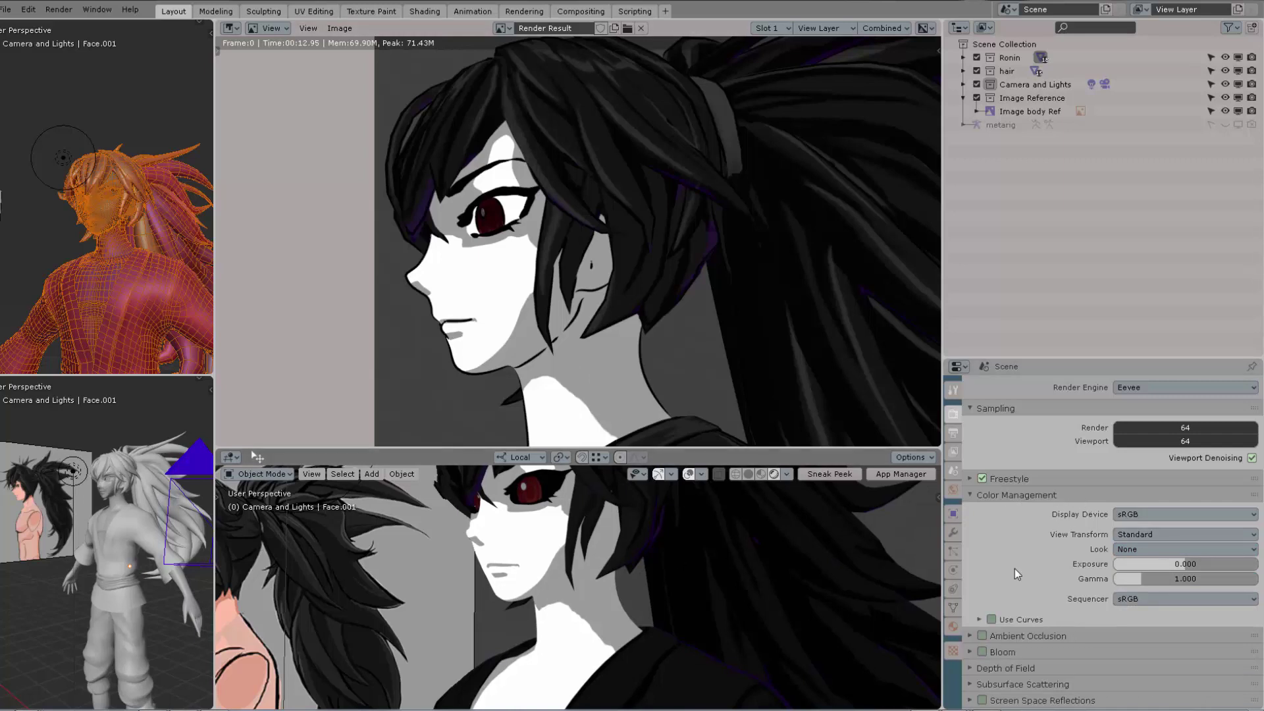
Step: Set the view layer's Freestyle control mode to Parameter Editor Mode
left_click(952, 453)
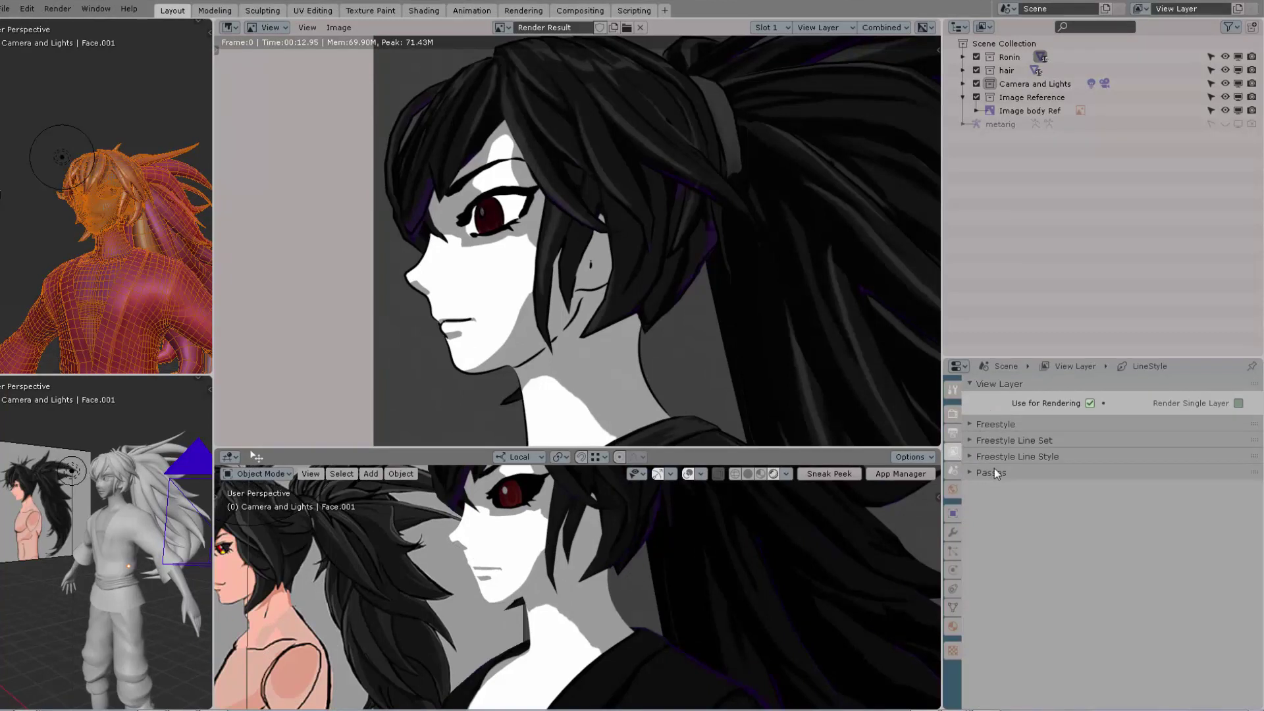
left_click(1028, 424)
left_click(1060, 443)
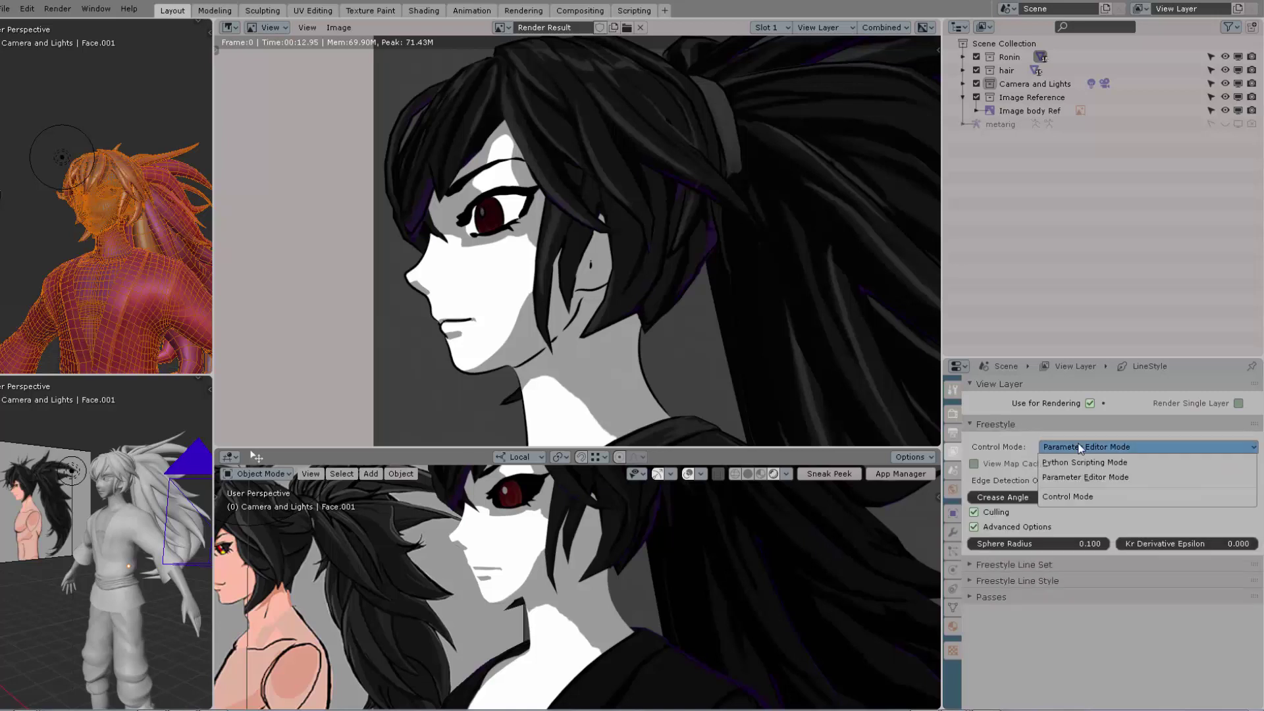
left_click(1068, 478)
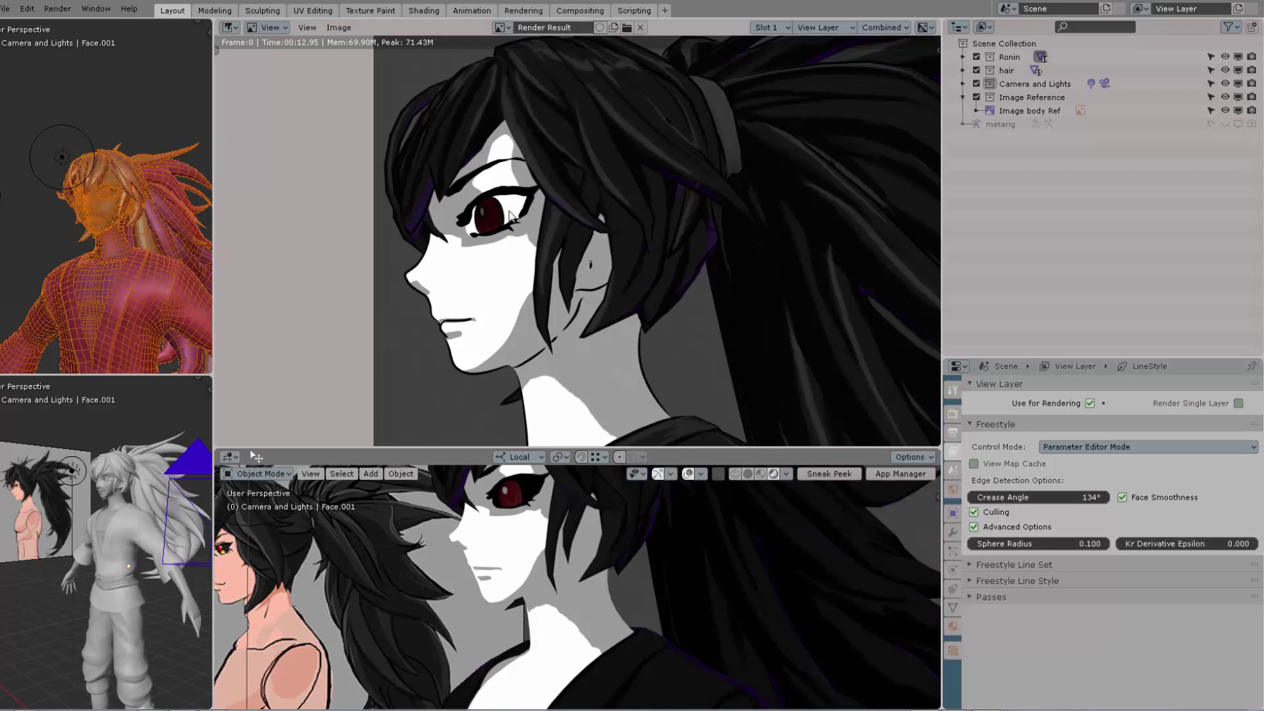
left_click(987, 426)
Step: Remove the GeneralOutline line set from the view layer's Freestyle line sets
left_click(1010, 439)
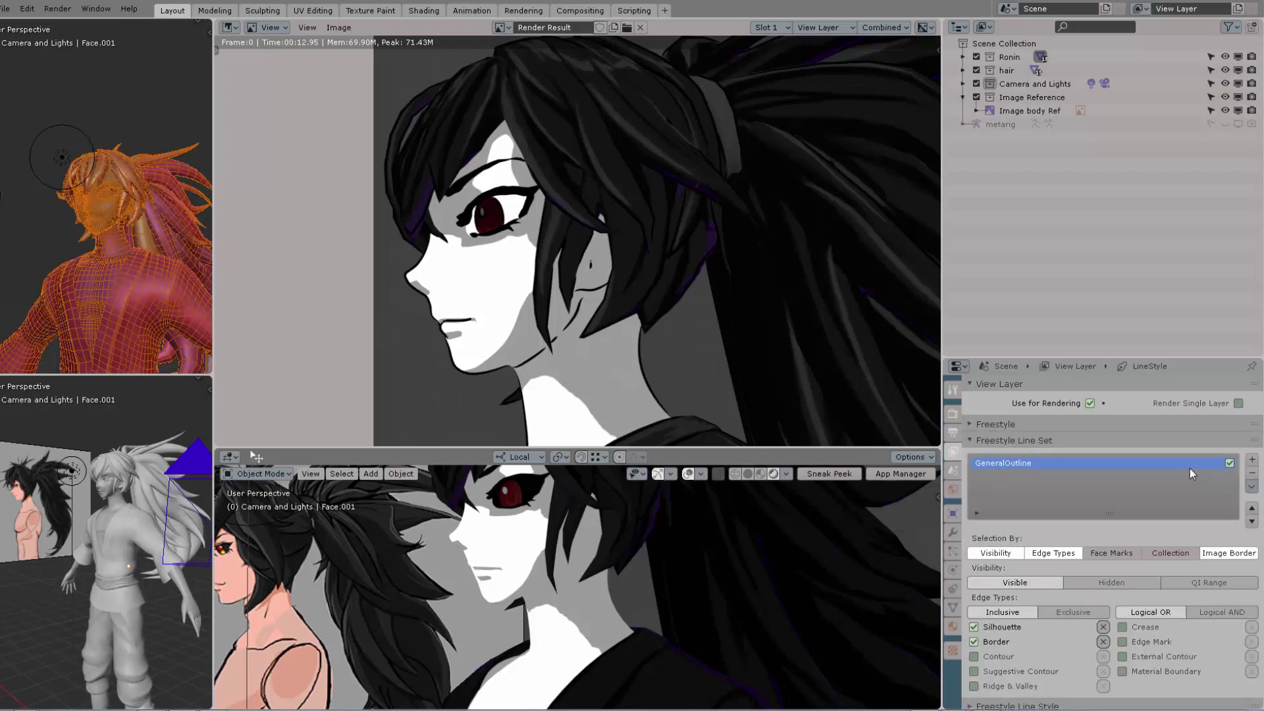
left_click(1251, 474)
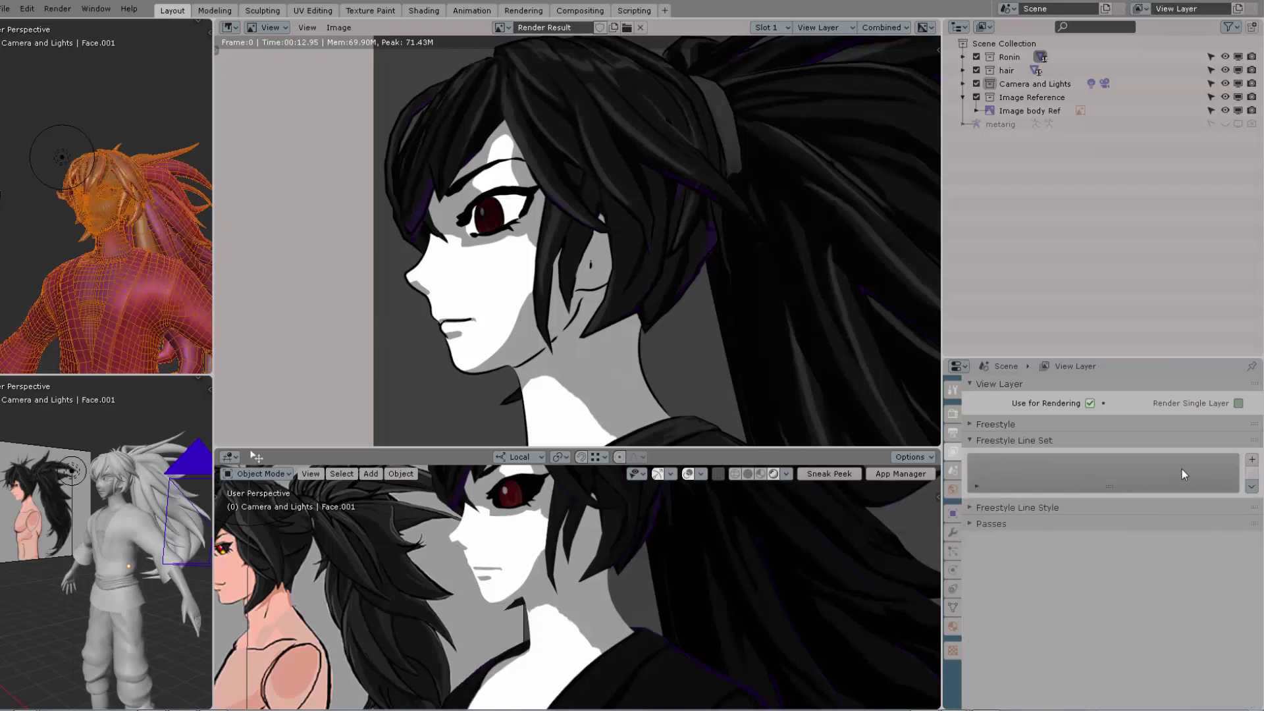
Step: Add a new Freestyle line set to the view layer and name it MyOutline
left_click(1250, 460)
double_click(1008, 462)
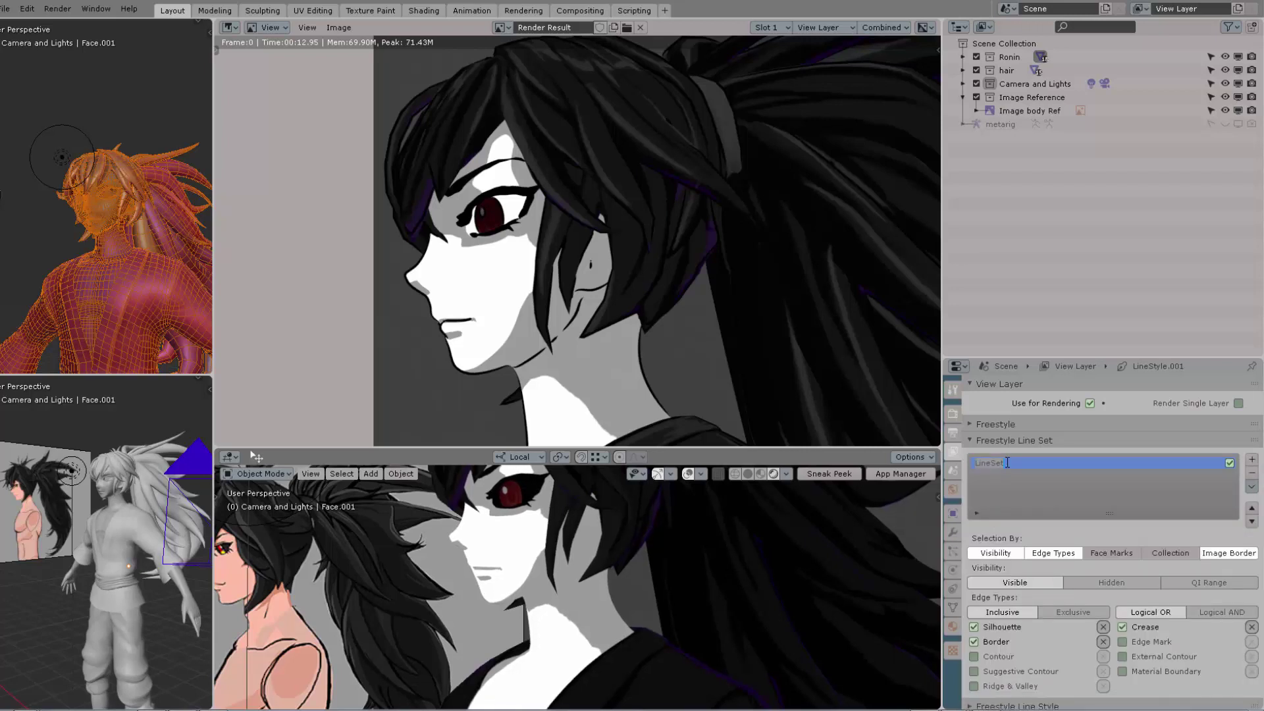
type("MyOutline")
Step: Limit the MyOutline line set's selection criteria to Visibility, set to Visible, and Image Border
left_click(997, 553)
left_click(1053, 553)
left_click(1228, 553)
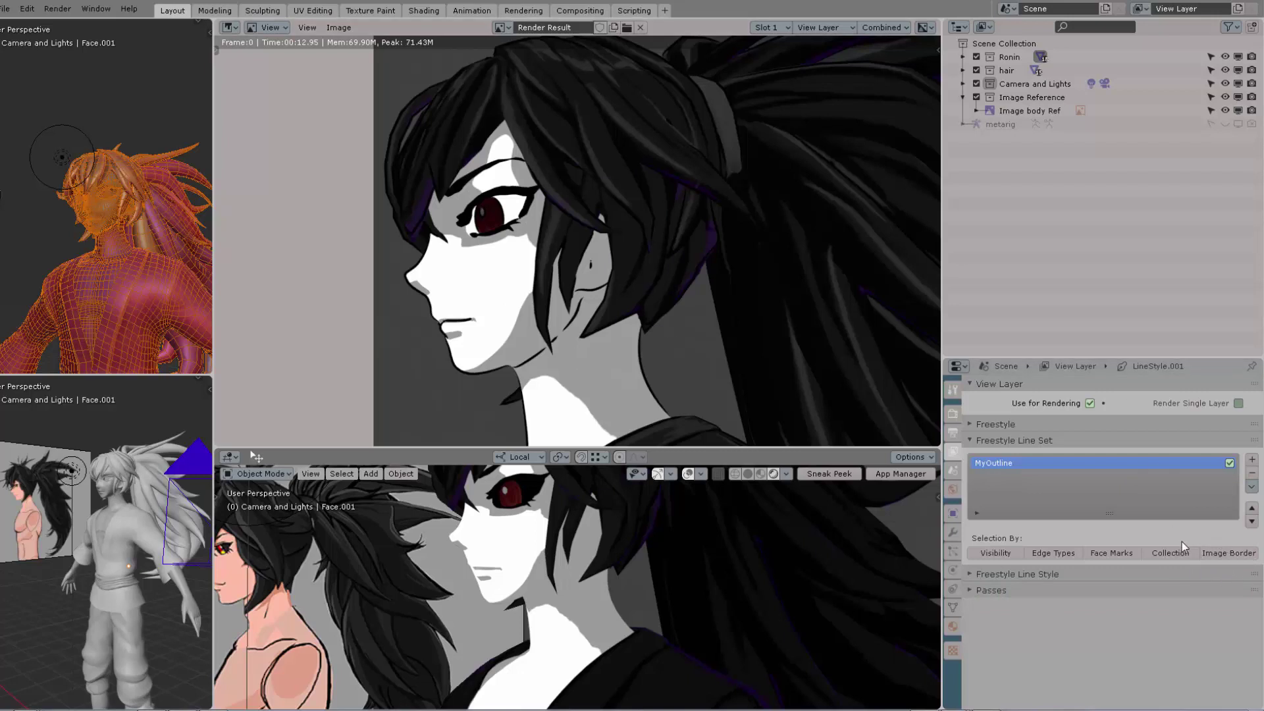
left_click(1005, 553)
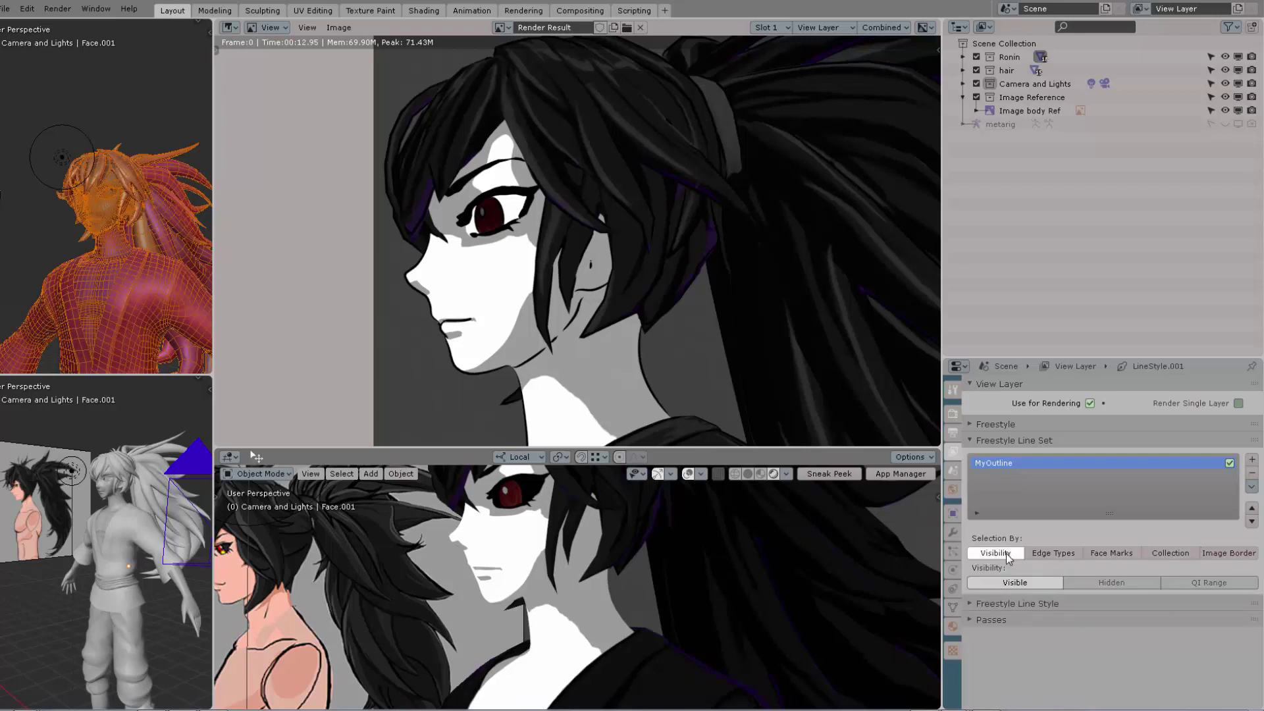
left_click(1222, 555)
left_click(1221, 555)
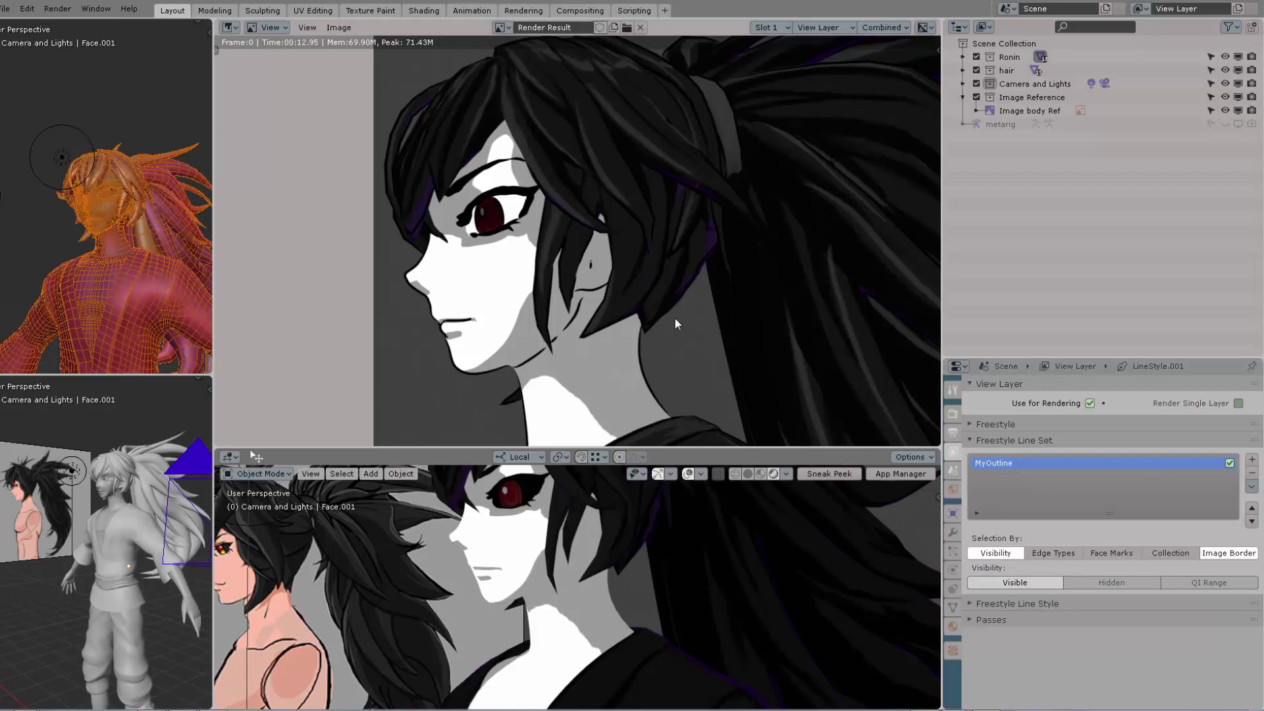
Step: Switch the render engine to Cycles and set the total light path bounces to 4
left_click(953, 413)
left_click(1167, 387)
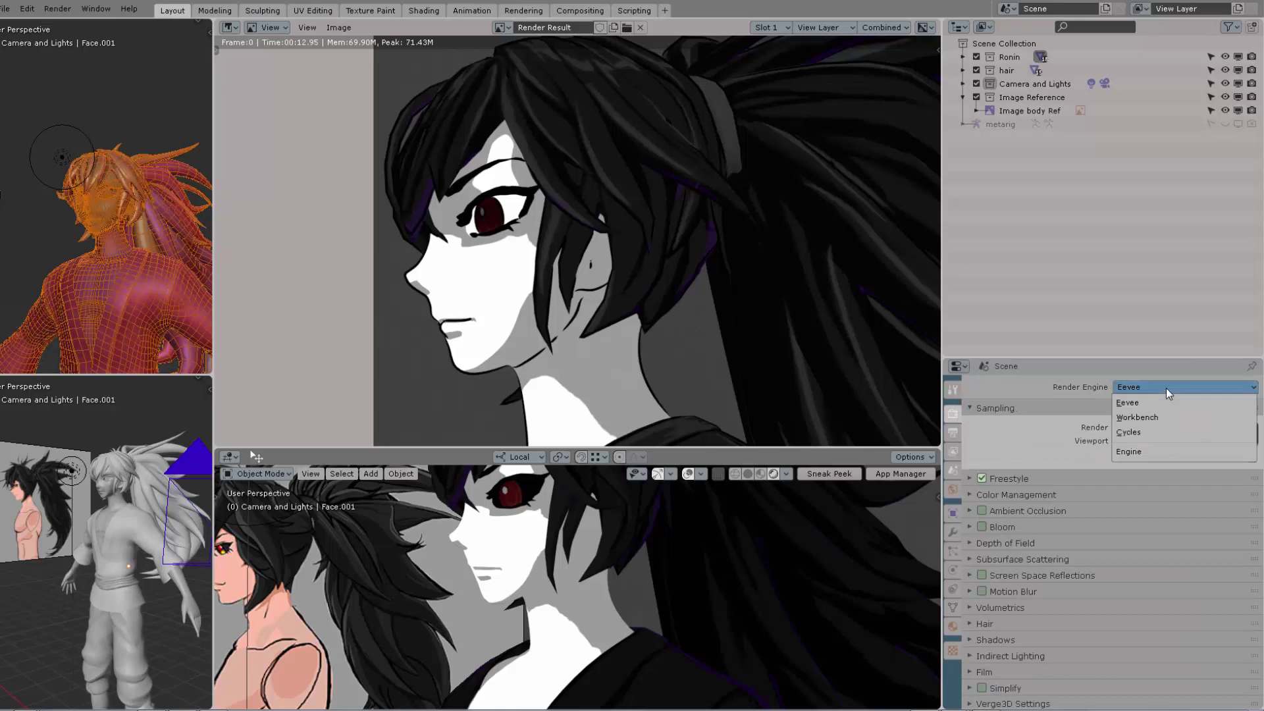
left_click(1155, 432)
left_click(998, 505)
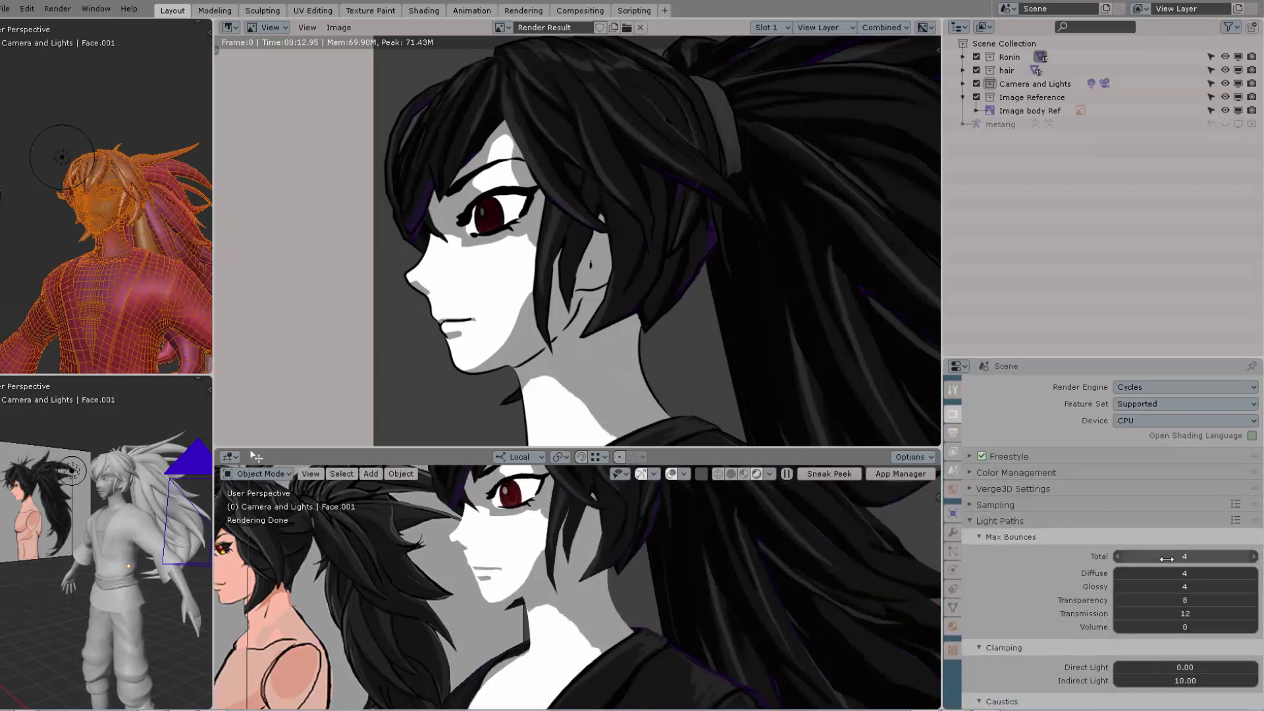
left_click(1181, 556)
type("4")
key("Return")
left_click(1007, 521)
Step: Set the Cycles render samples to 24 and render the image
left_click(1023, 507)
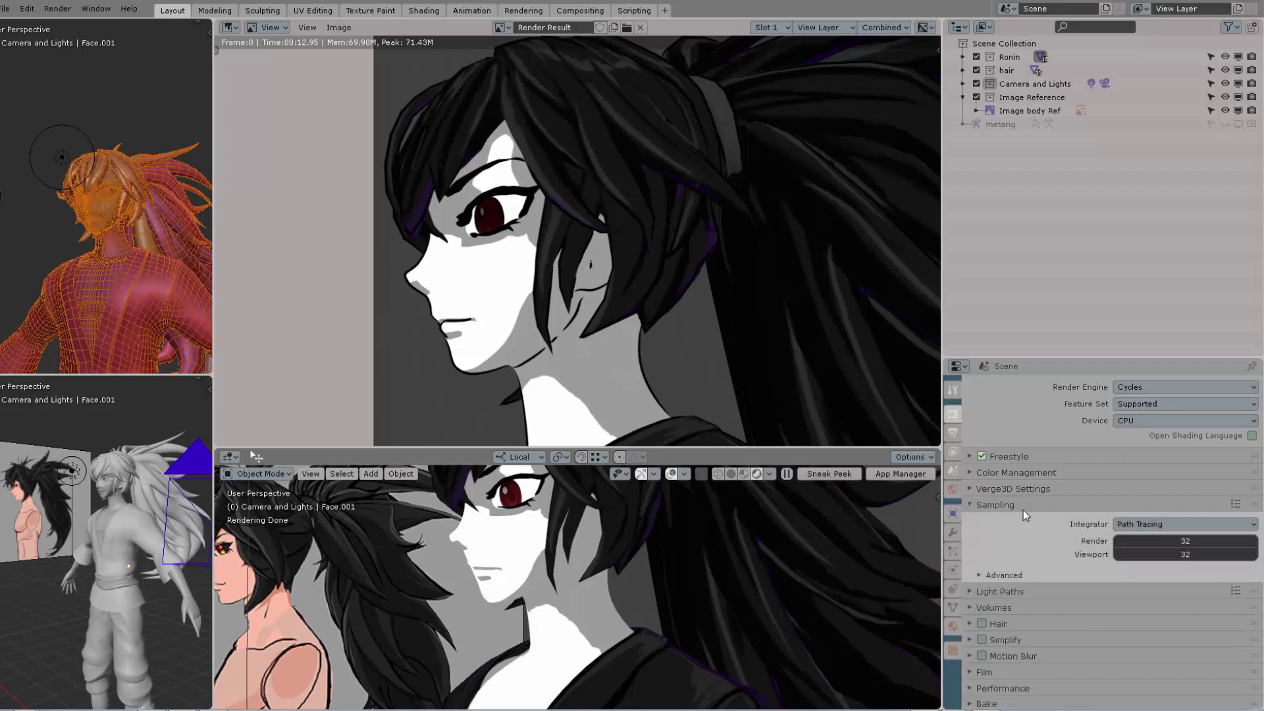
left_click(1074, 507)
left_click(1075, 507)
left_click(1185, 540)
type("24")
key("Return")
key("F12")
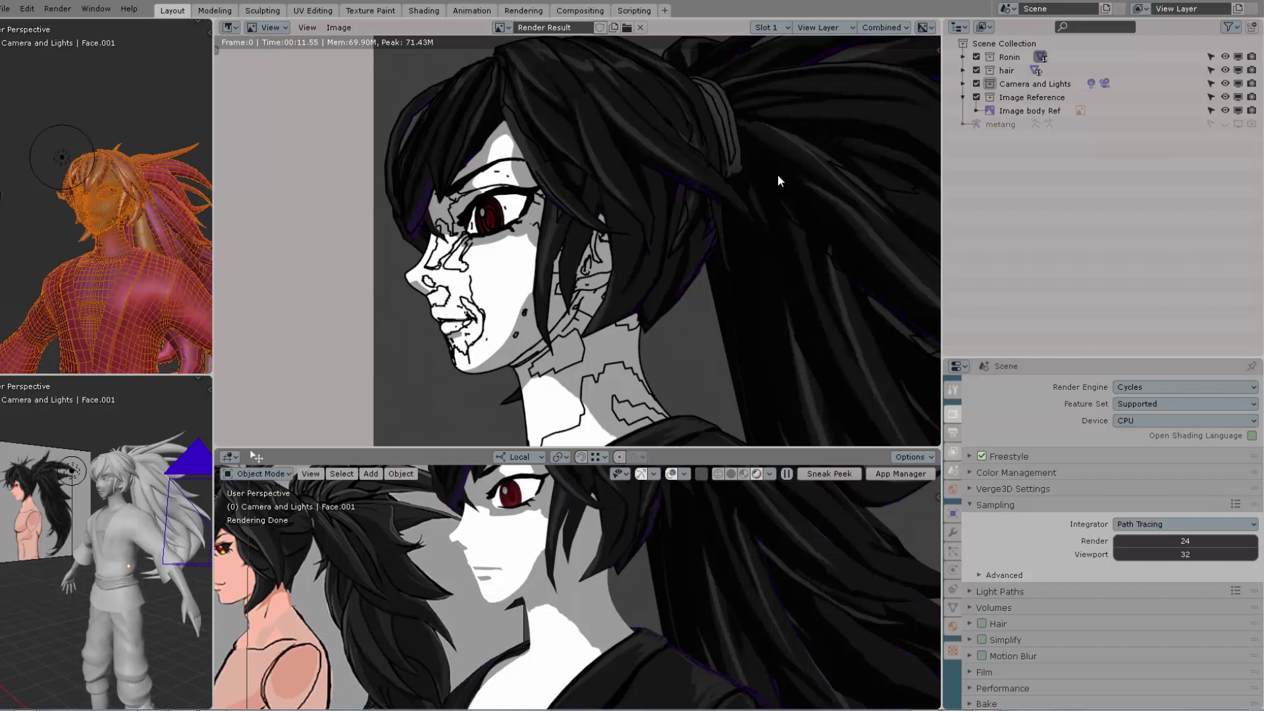
Step: Examine the stroke options of MyOutline's Freestyle line style, including chaining, splitting, sorting and caps
left_click(952, 451)
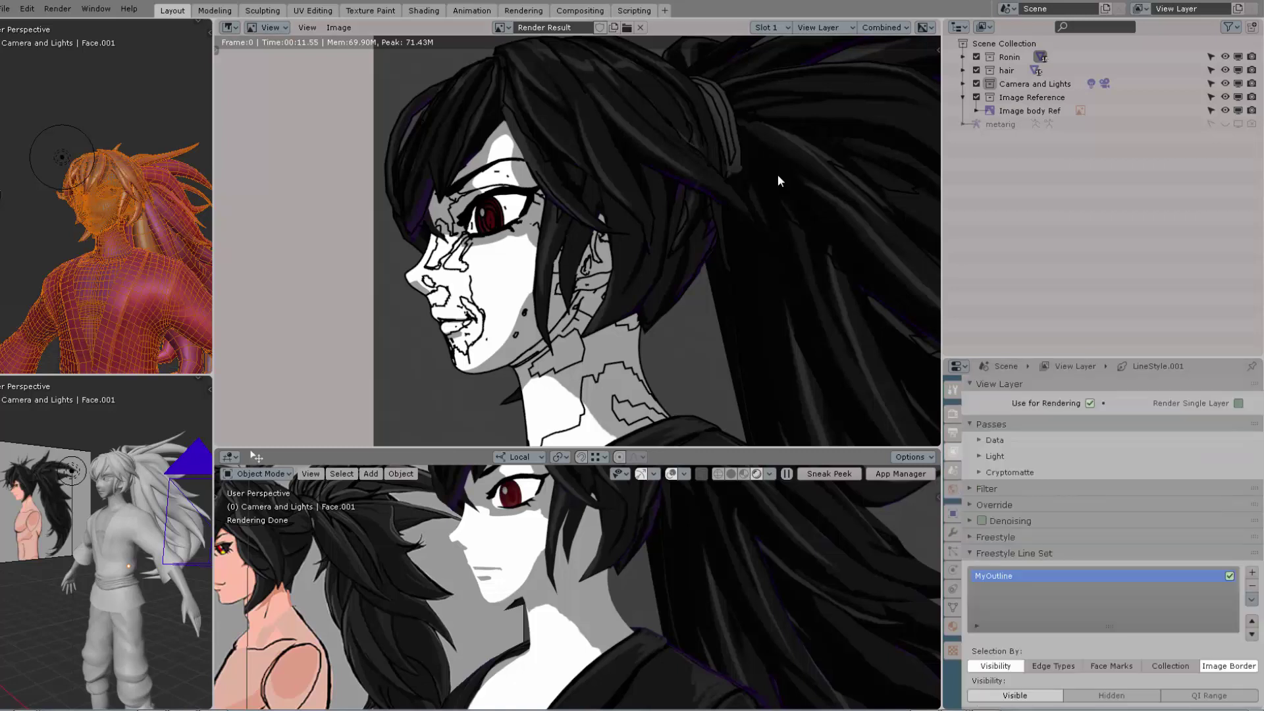
scroll(1112, 542, "down", 1)
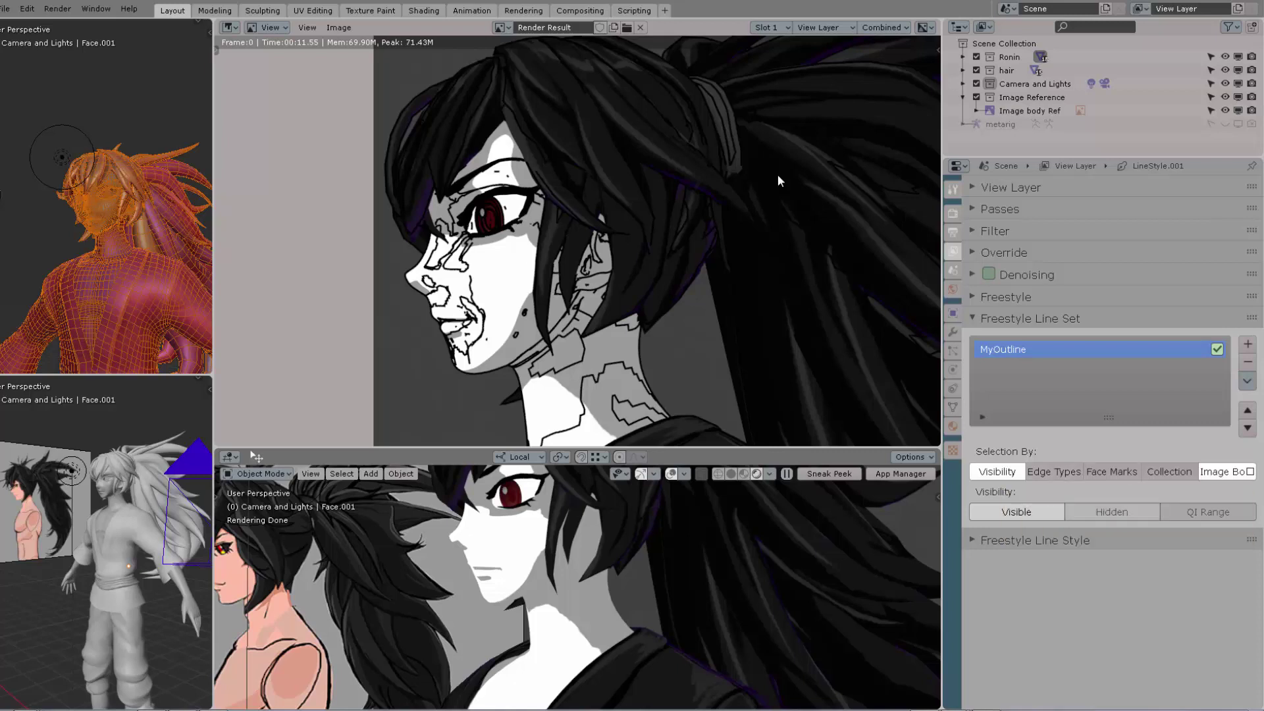
left_click(1030, 318)
left_click(1034, 340)
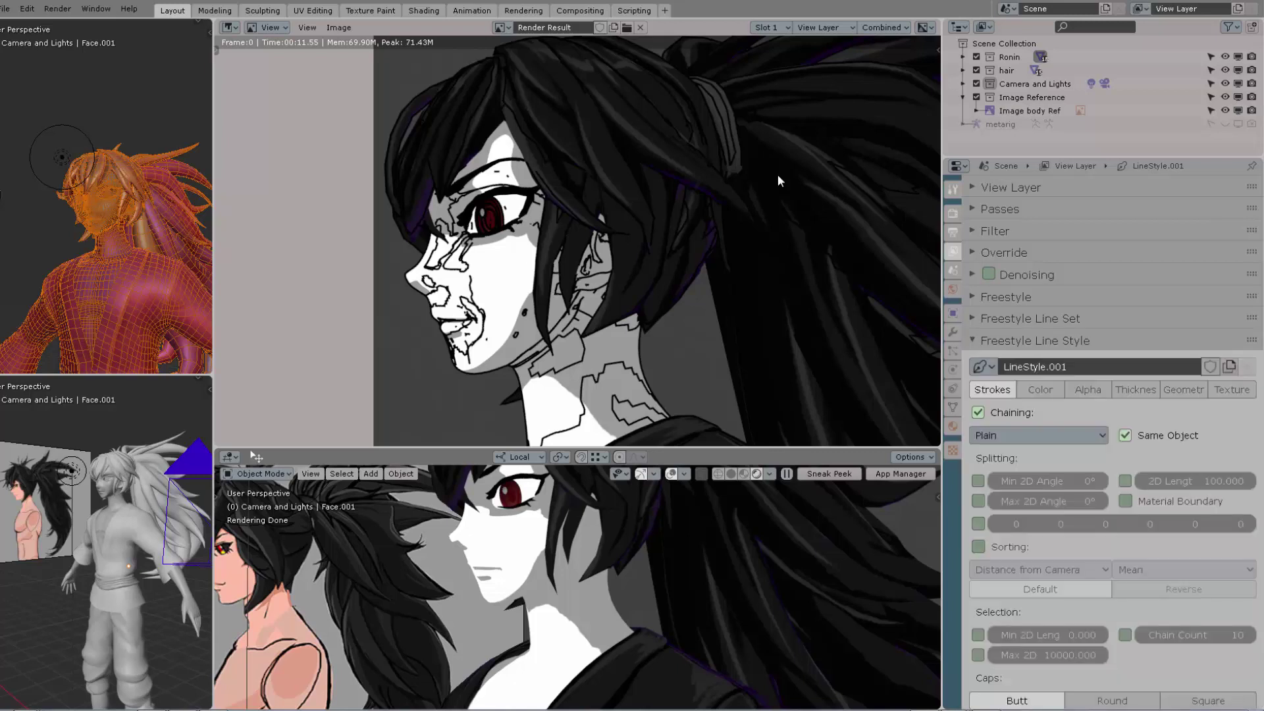
left_click(1099, 367)
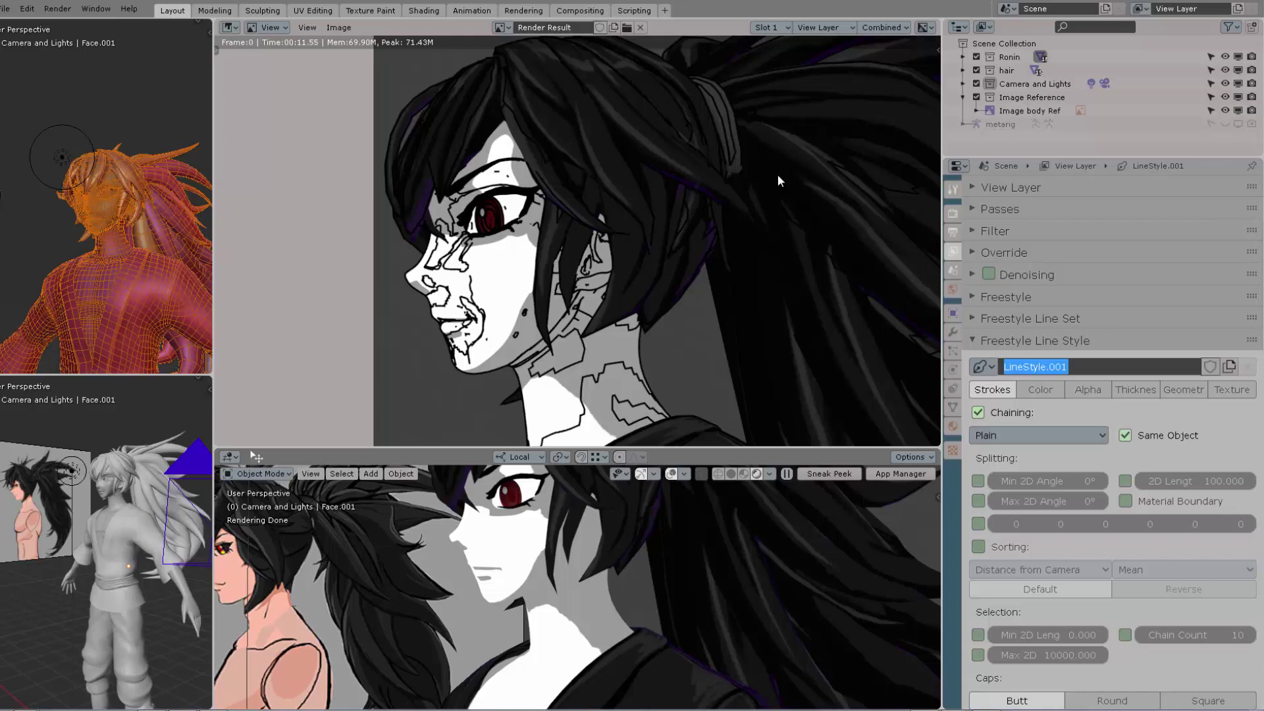
left_click(1098, 367)
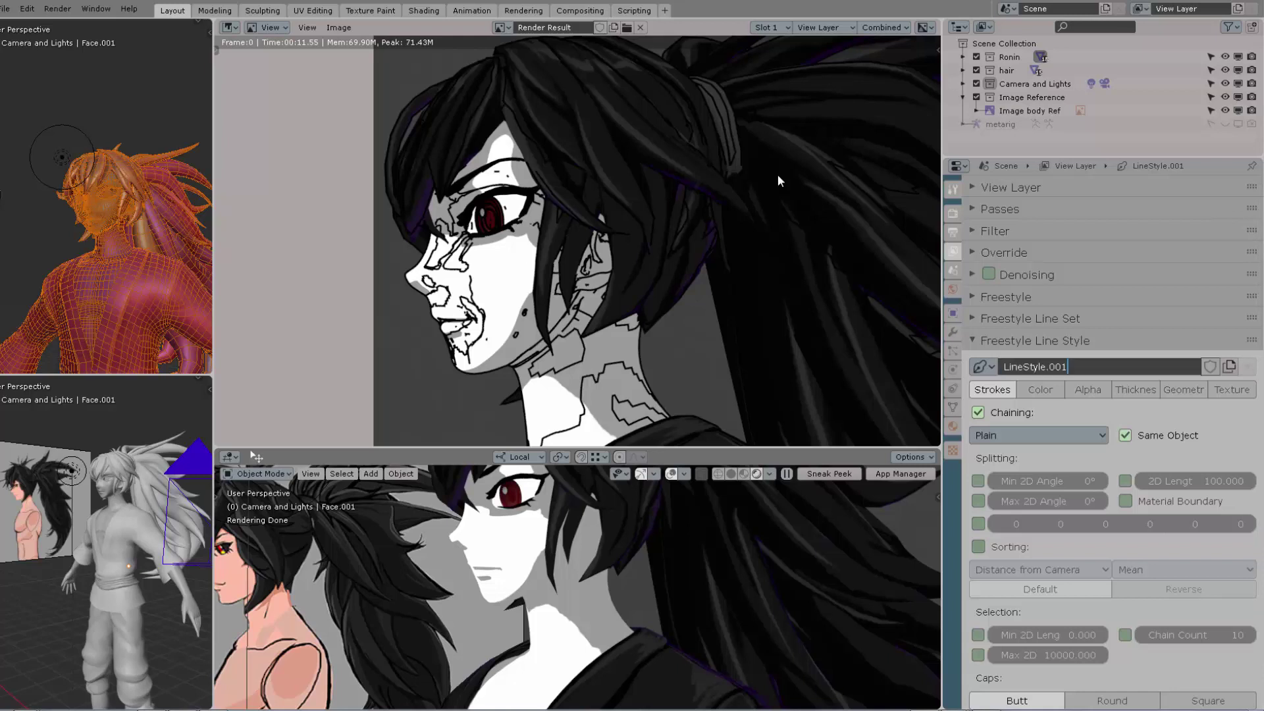
key("Return")
left_click(1038, 435)
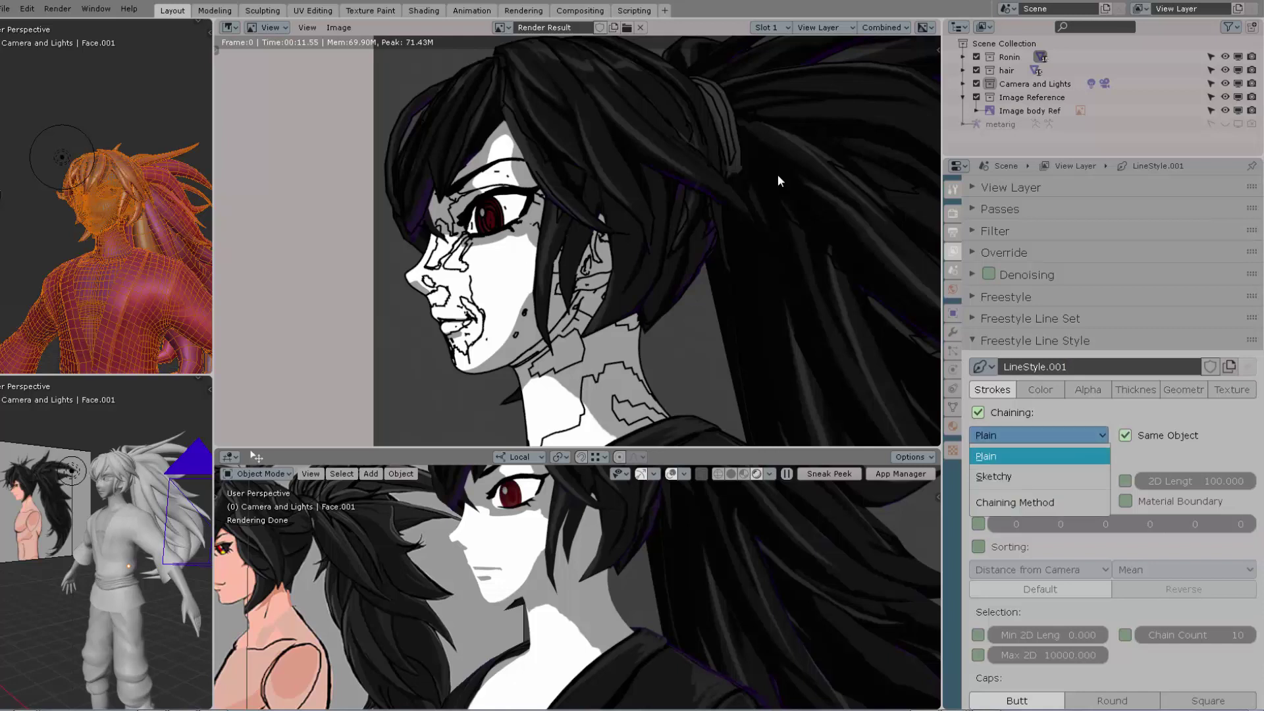
left_click(1038, 456)
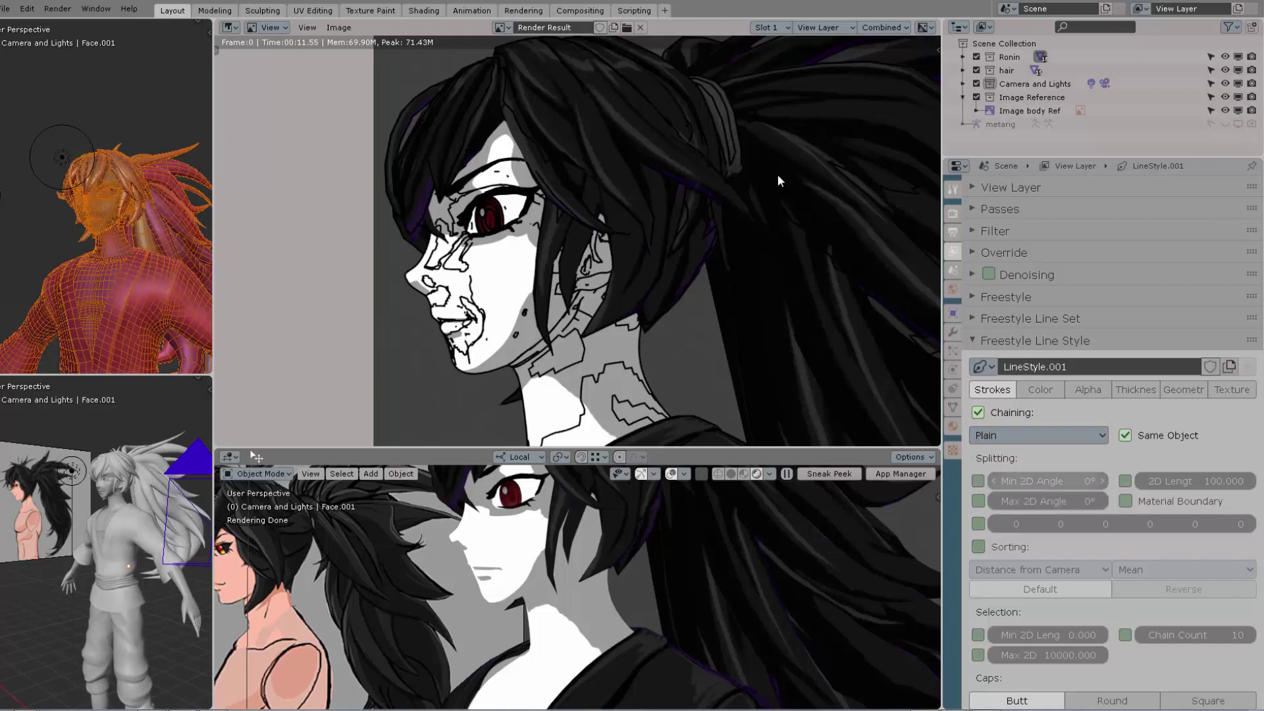
scroll(1047, 490, "down", 2)
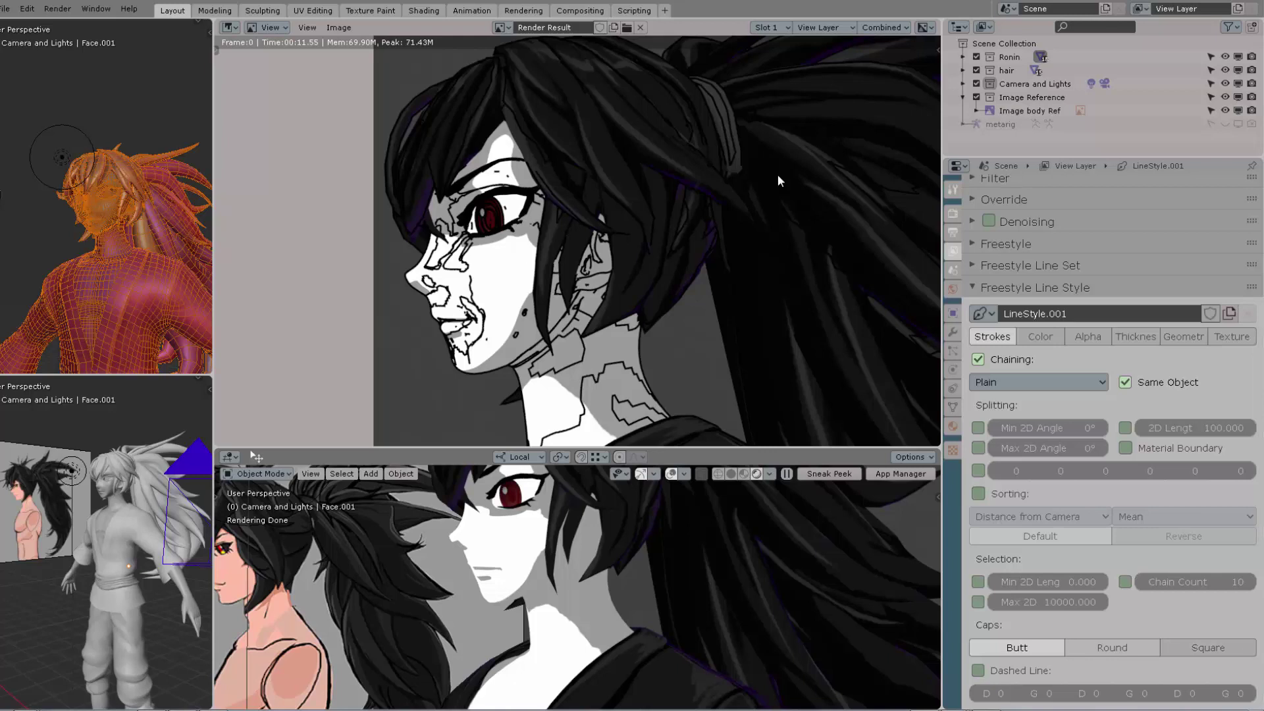
scroll(1112, 641, "up", 2)
Step: Examine the line style's color, alpha and thickness options and the modifiers each one offers
left_click(1040, 389)
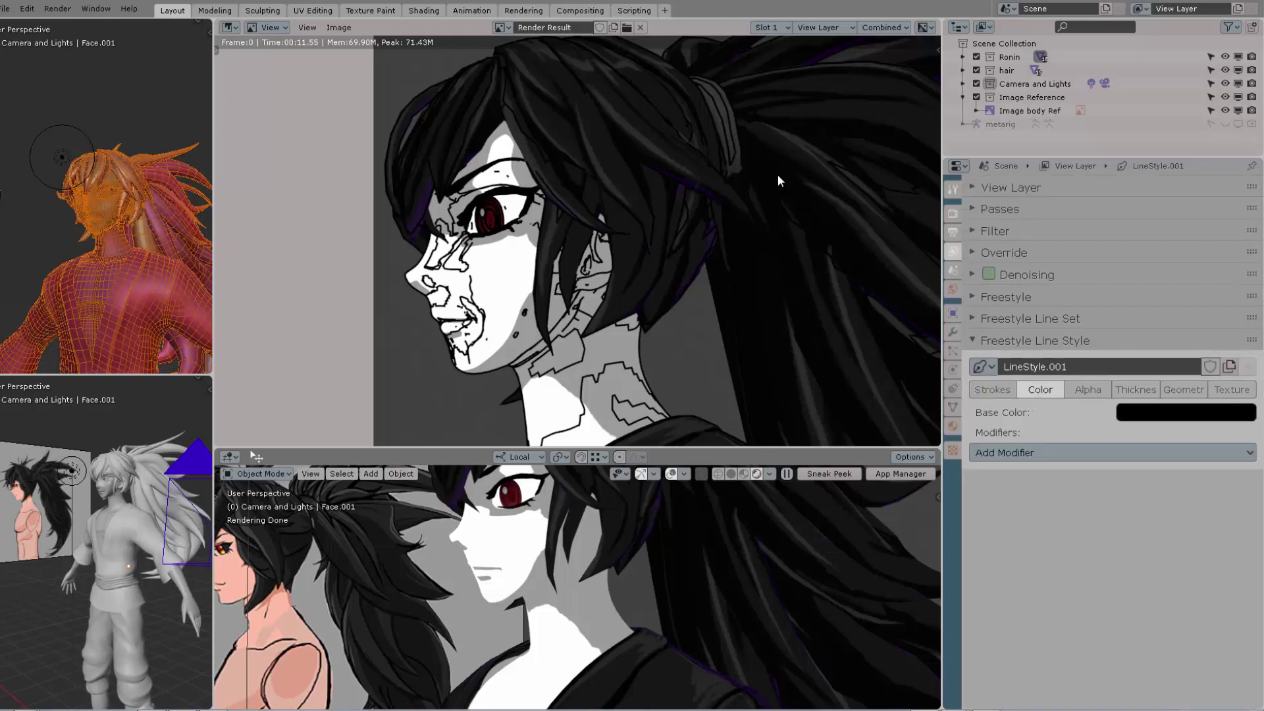
left_click(1053, 452)
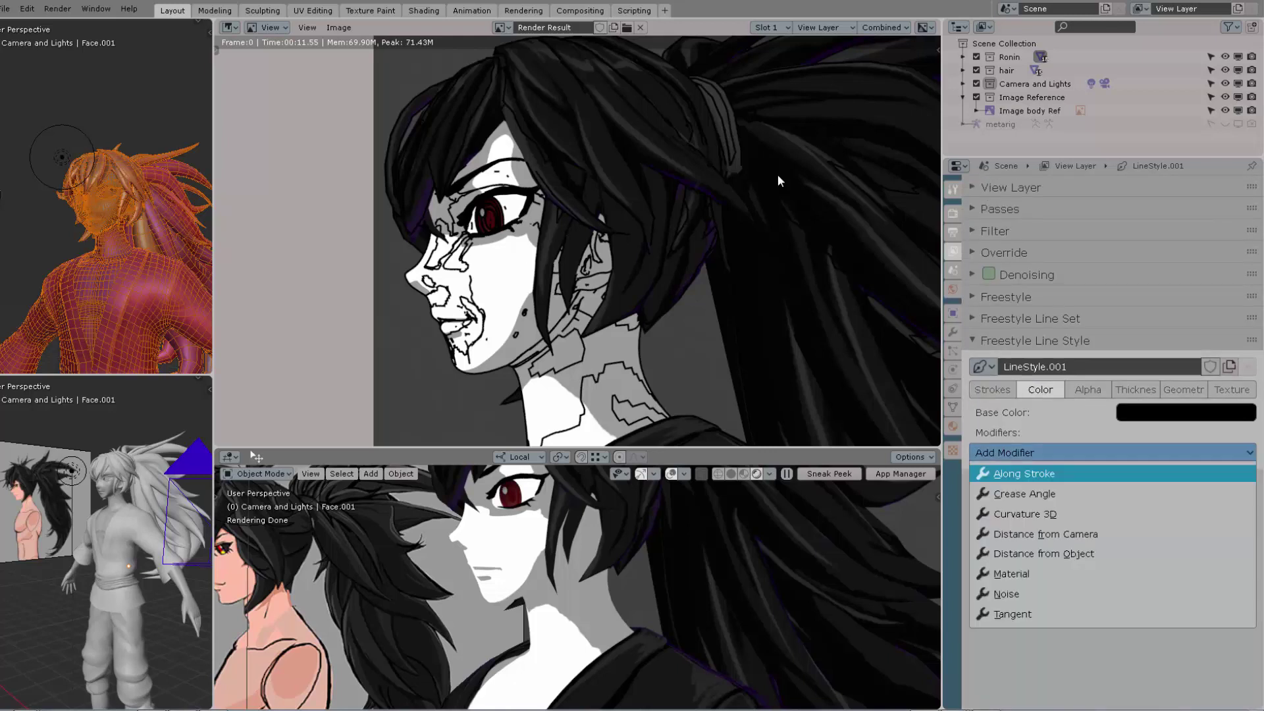
key("Escape")
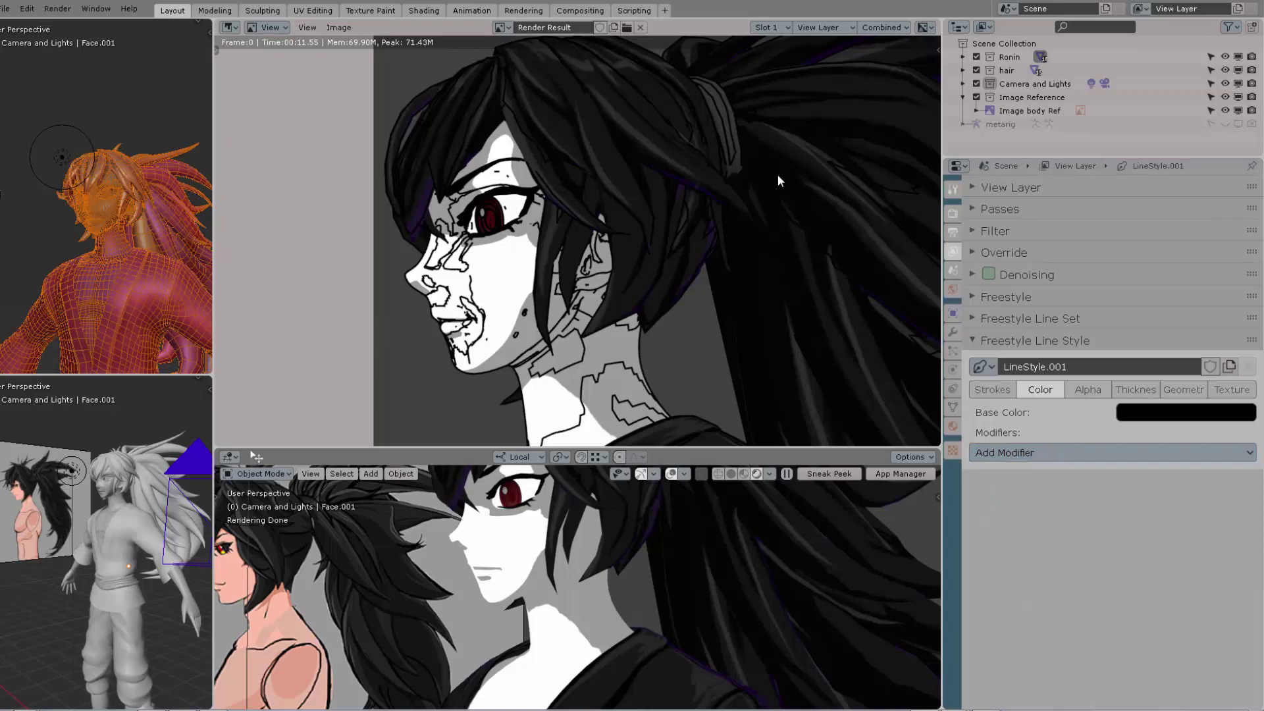
left_click(1087, 389)
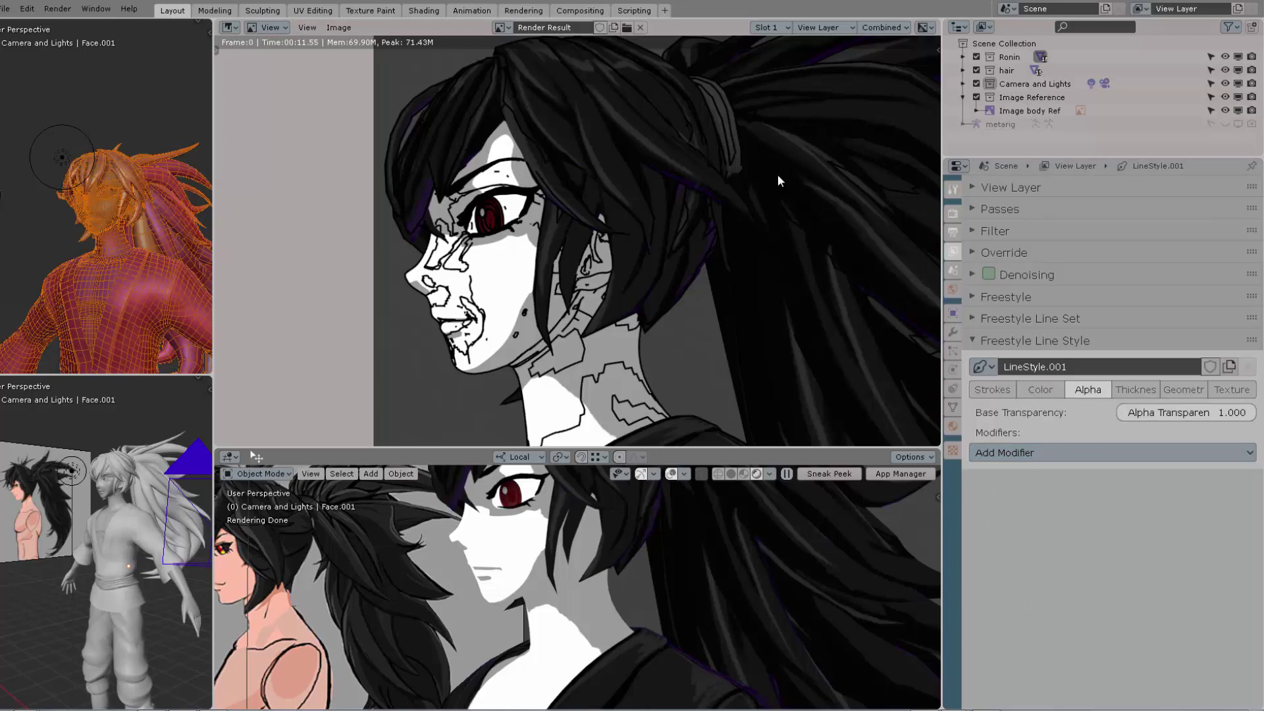
left_click(1112, 452)
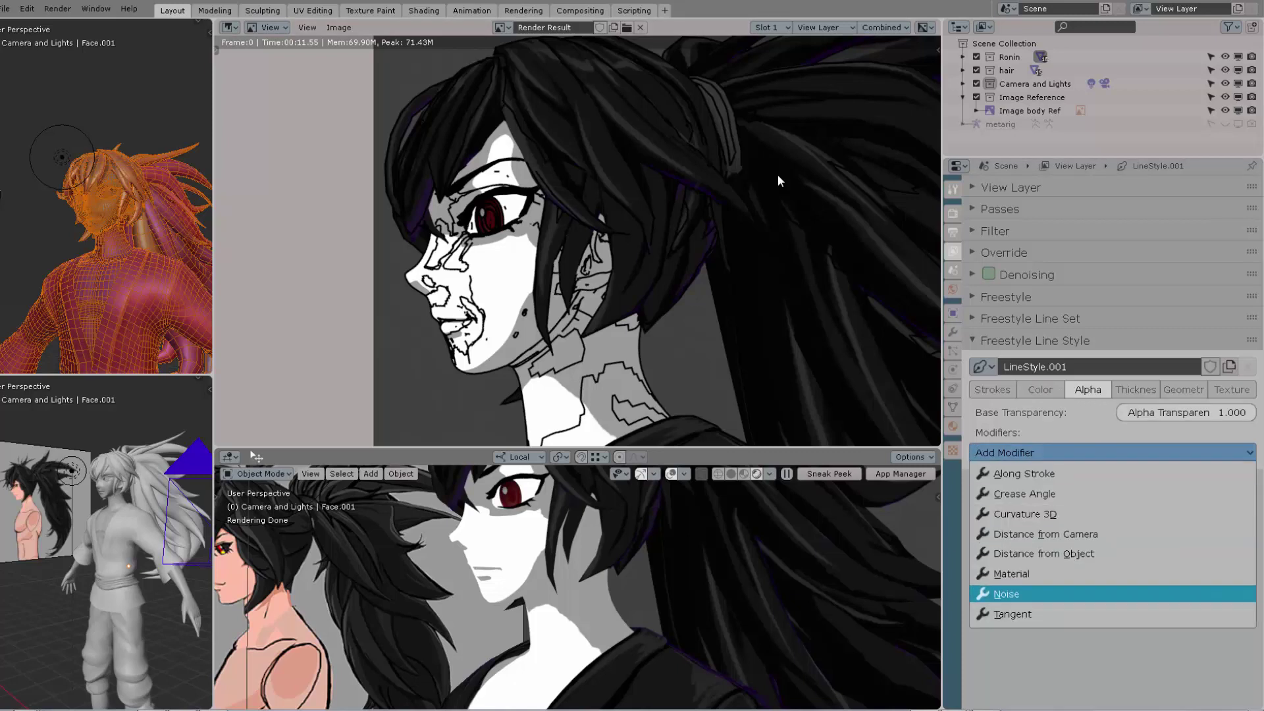
left_click(1136, 390)
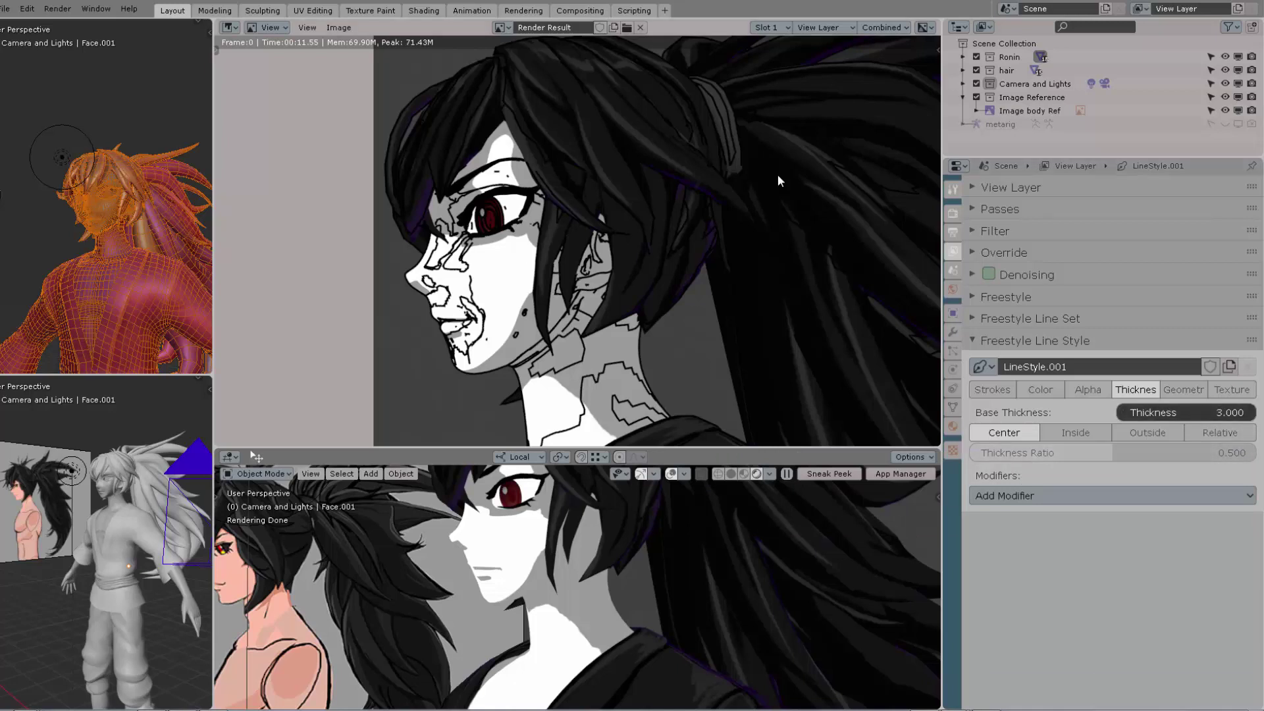
left_click(1113, 495)
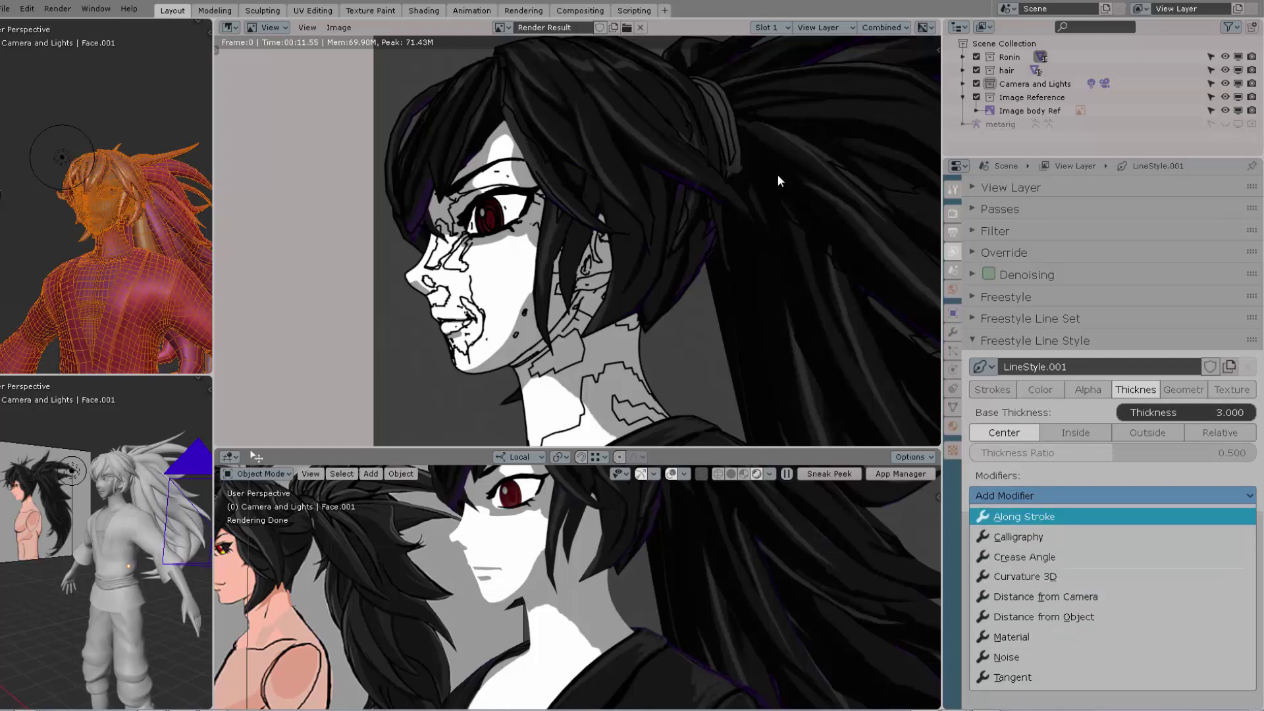
key("Escape")
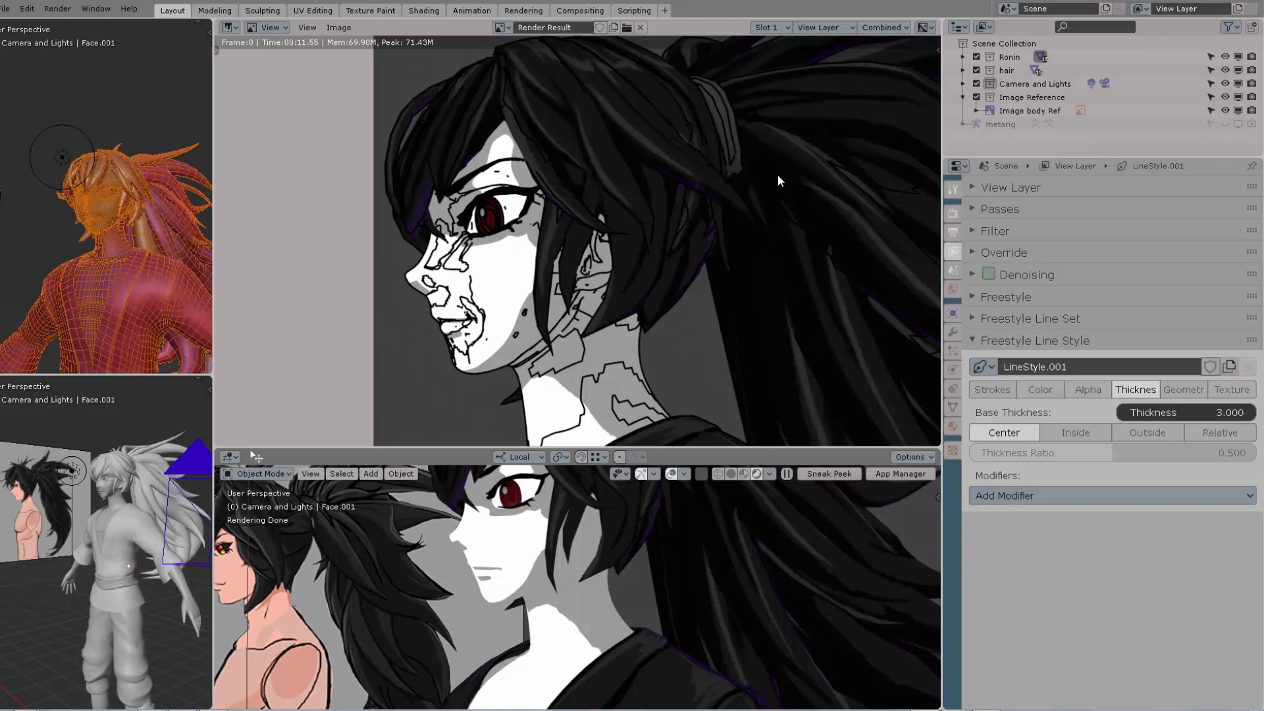
left_click(1034, 340)
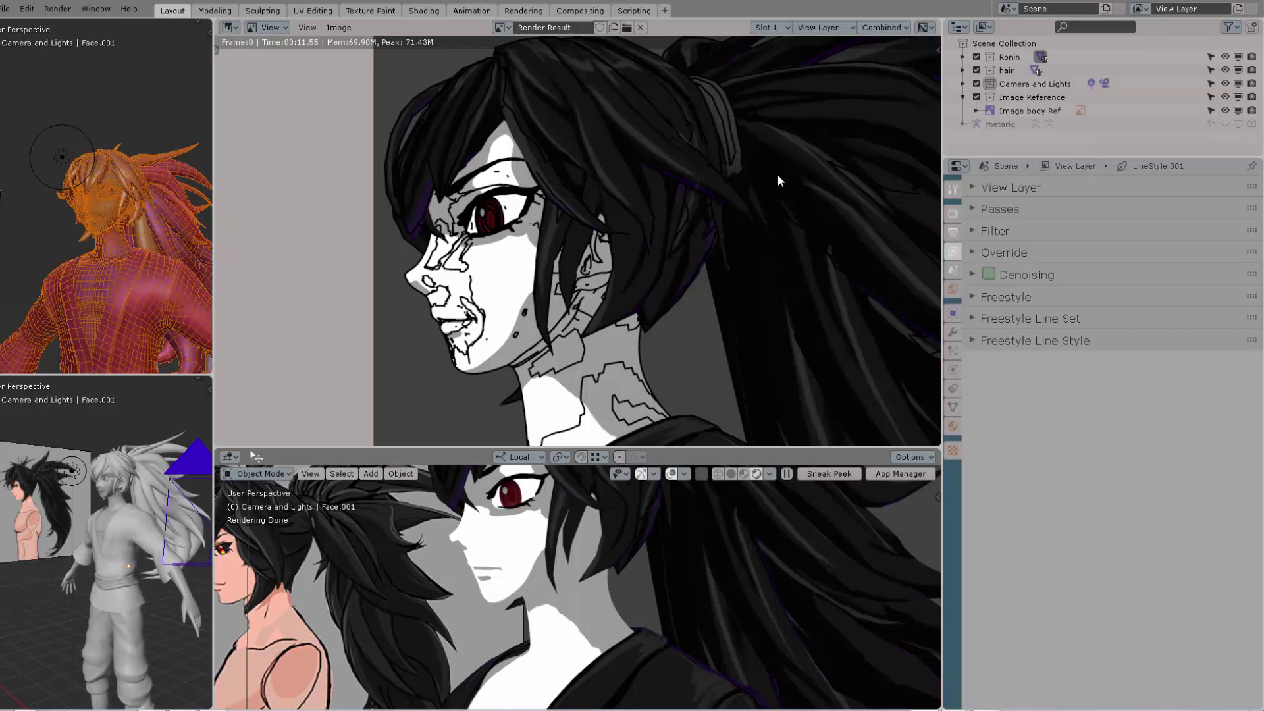
Step: Enable selection by Edge Types for MyOutline with only Silhouette checked and render the image
left_click(1029, 319)
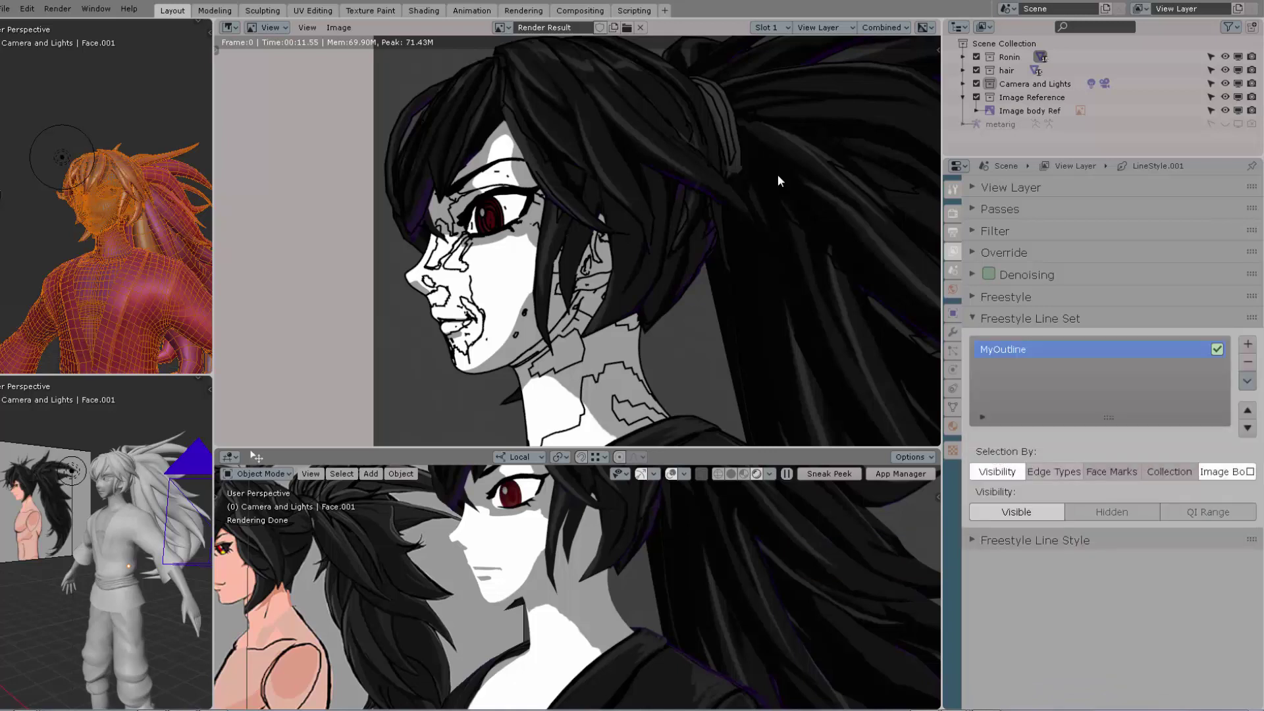
left_click(1054, 472)
left_click(1054, 471)
left_click(1054, 471)
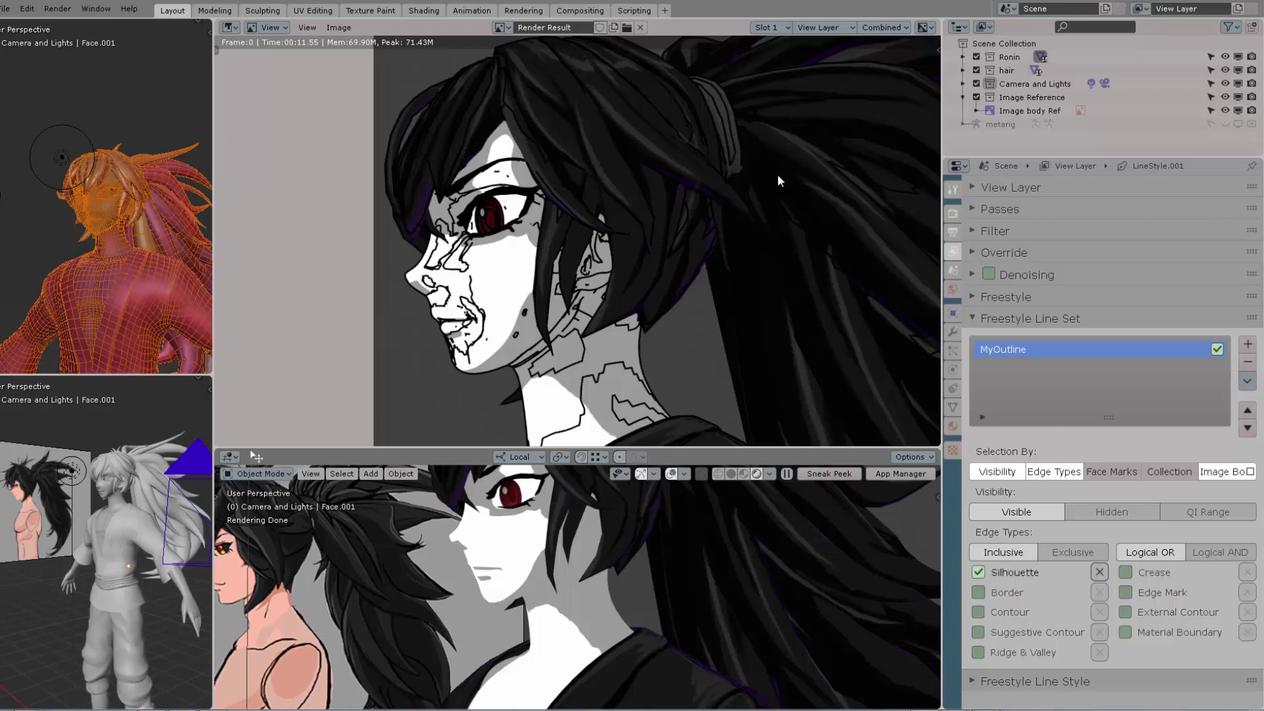
key("F12")
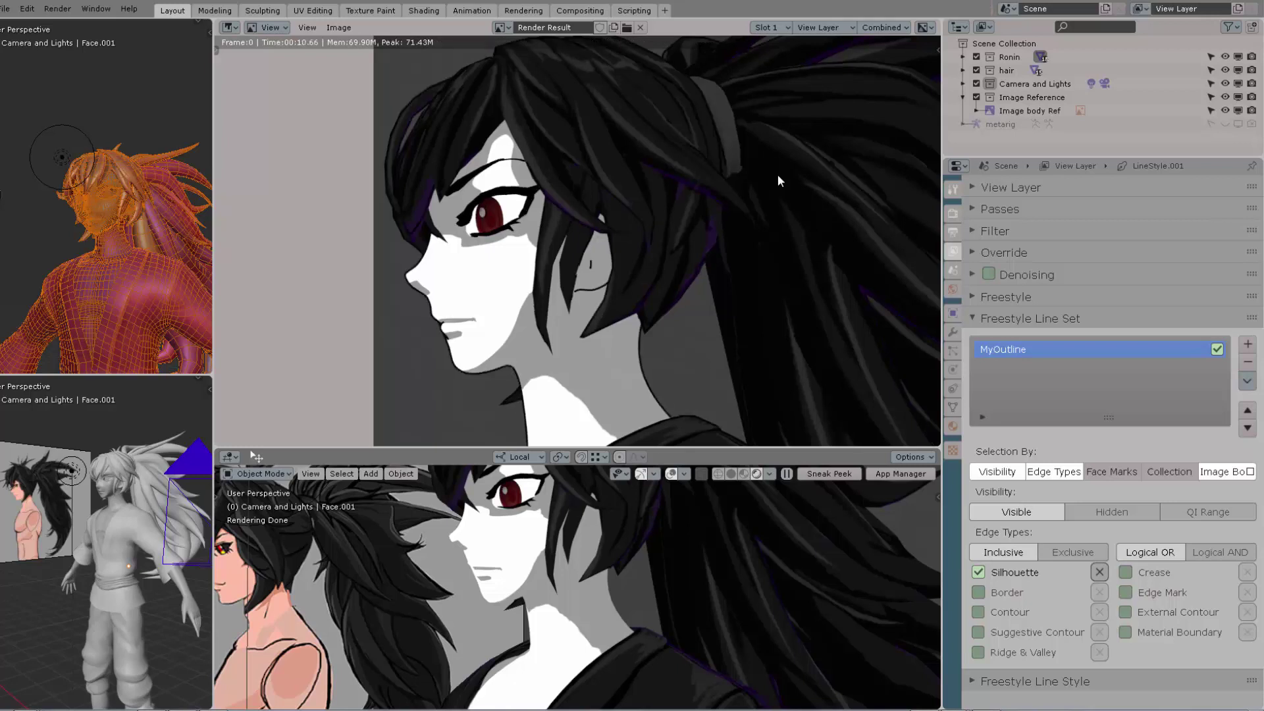
Step: Inspect the rendered silhouette lines on the character's face, ear, hair and clothing
scroll(779, 181, "up", 3)
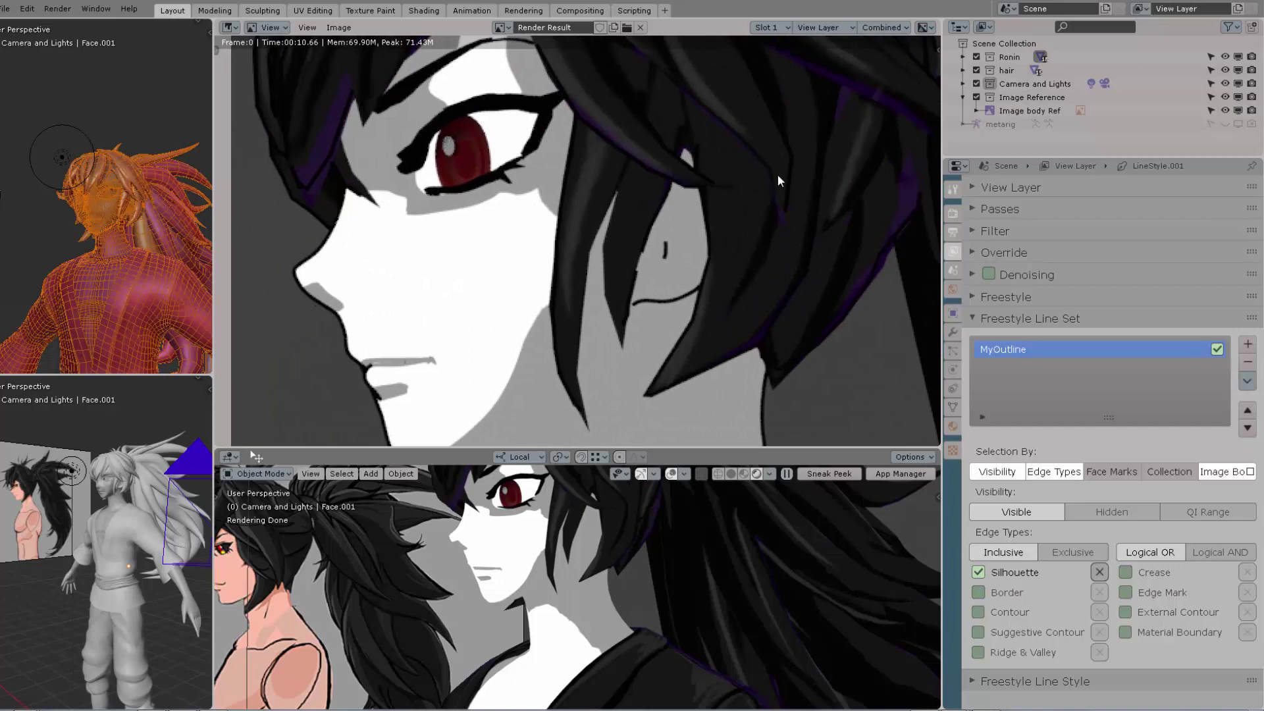
scroll(779, 181, "down", 4)
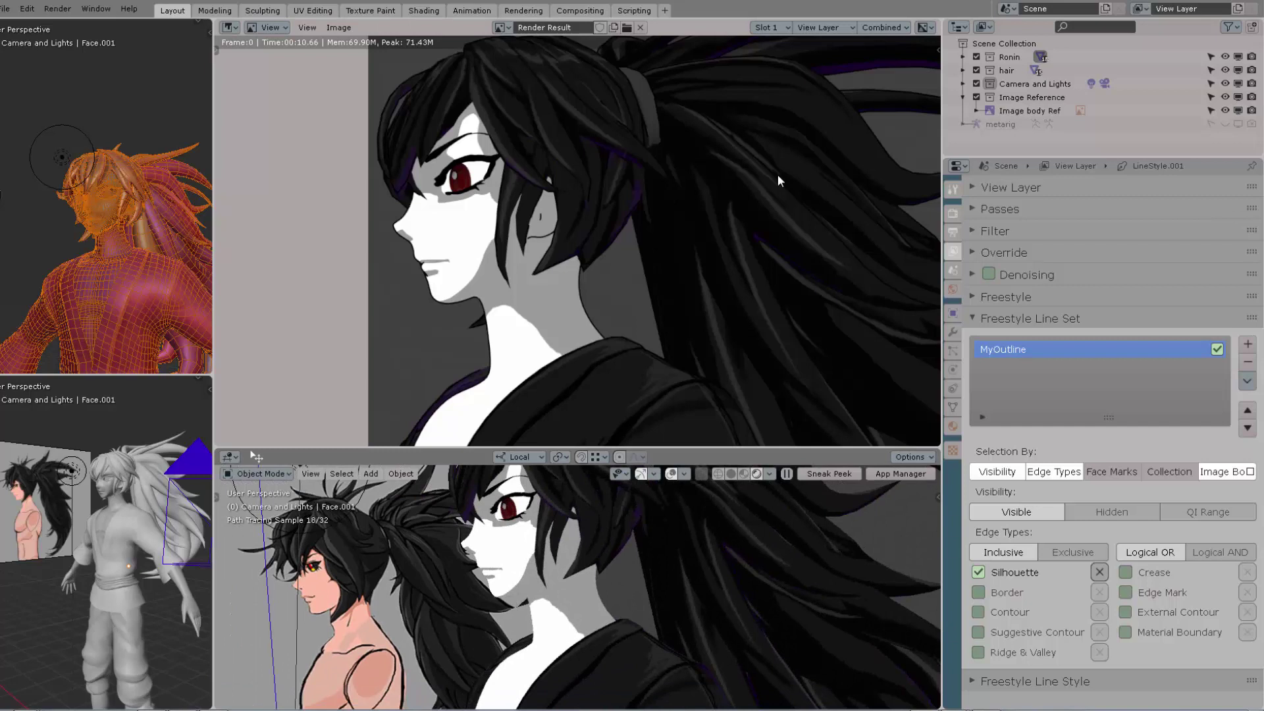
scroll(778, 180, "down", 5)
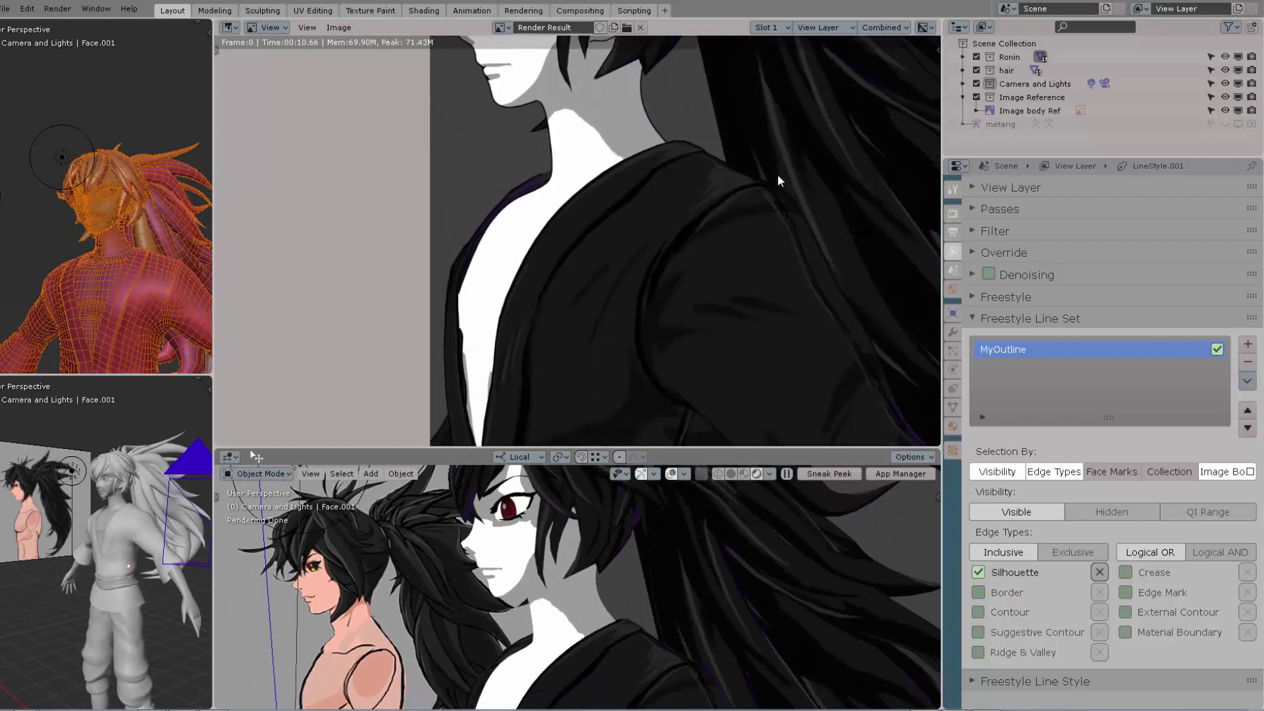
scroll(779, 181, "up", 8, "shift")
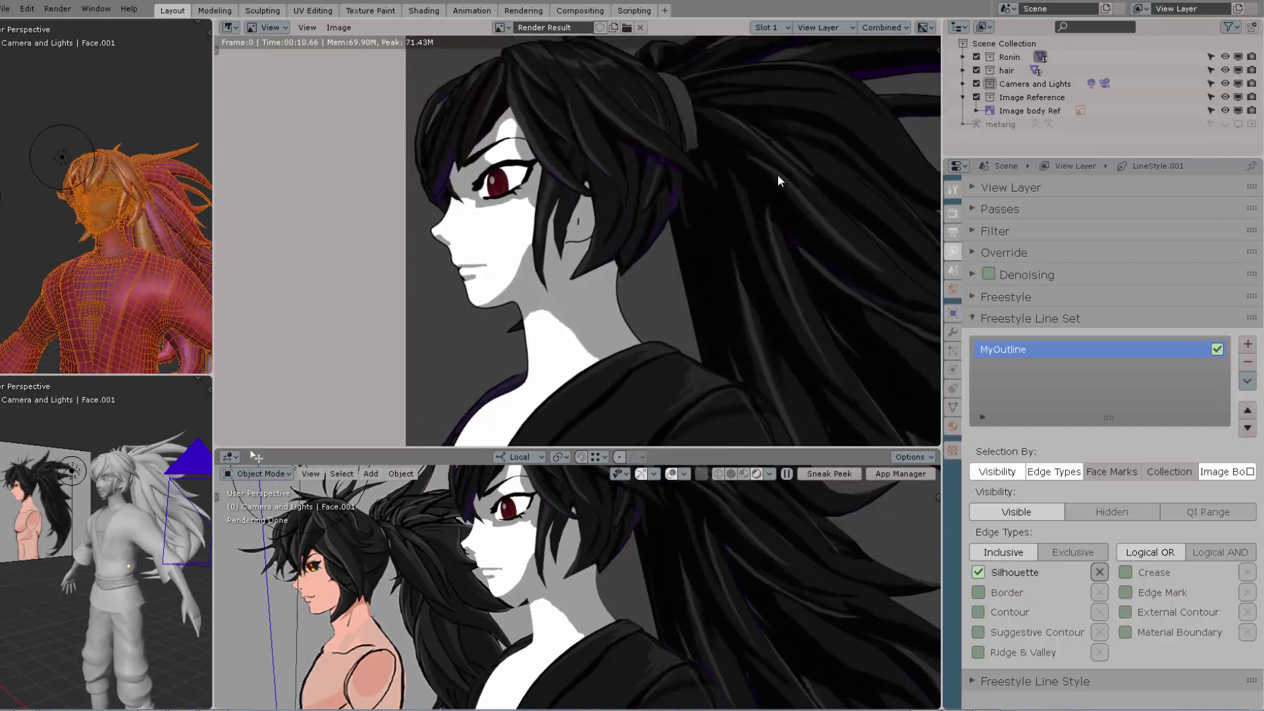
scroll(779, 181, "down", 3)
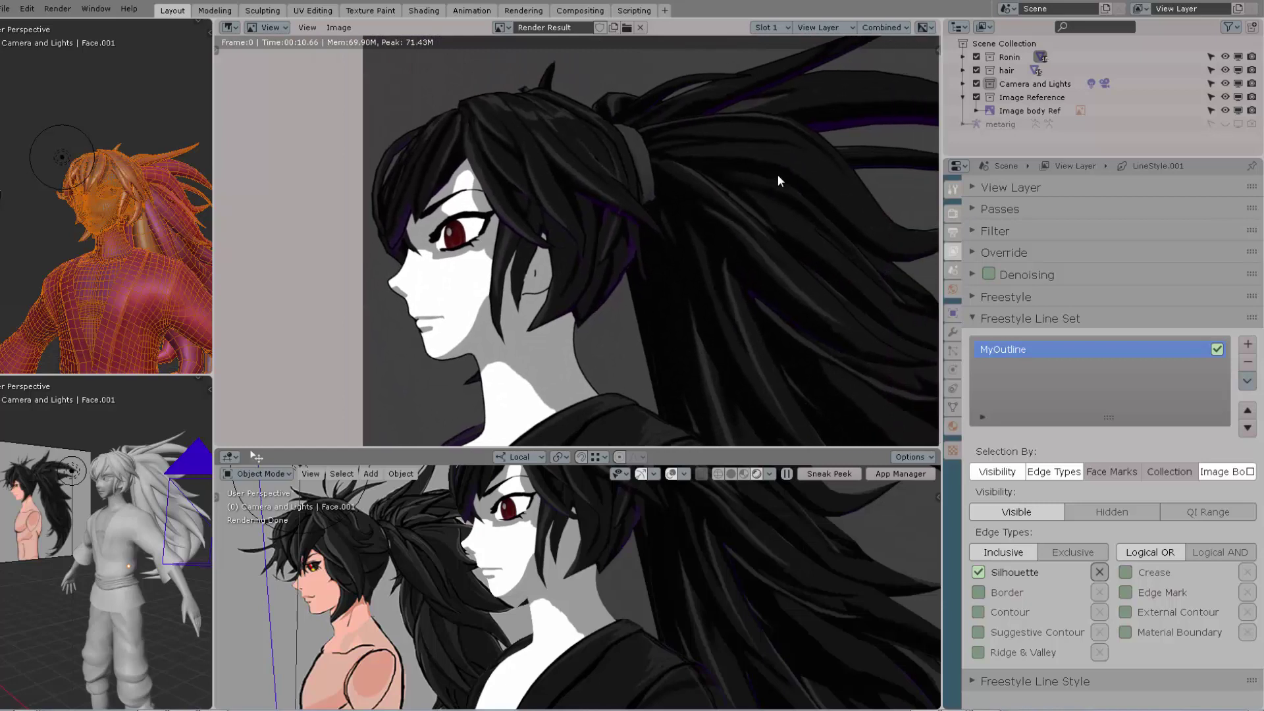
scroll(779, 181, "up", 2)
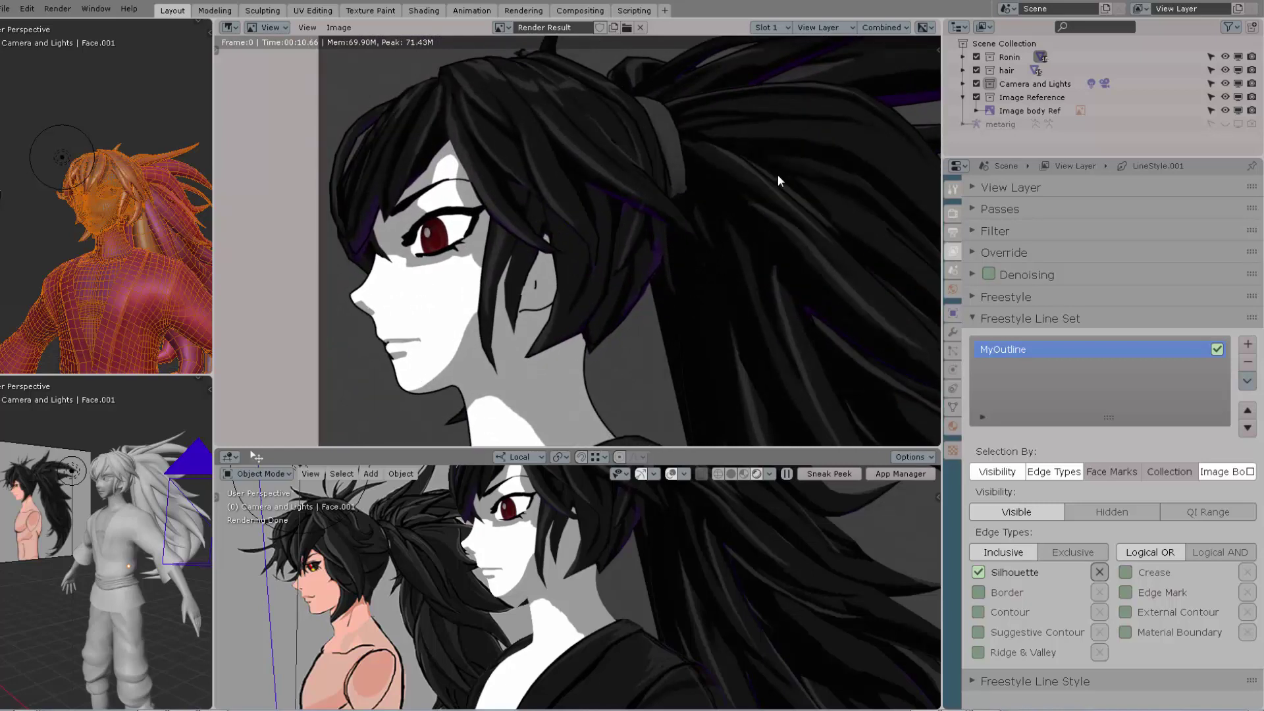
middle_click_drag(778, 181, 790, 185)
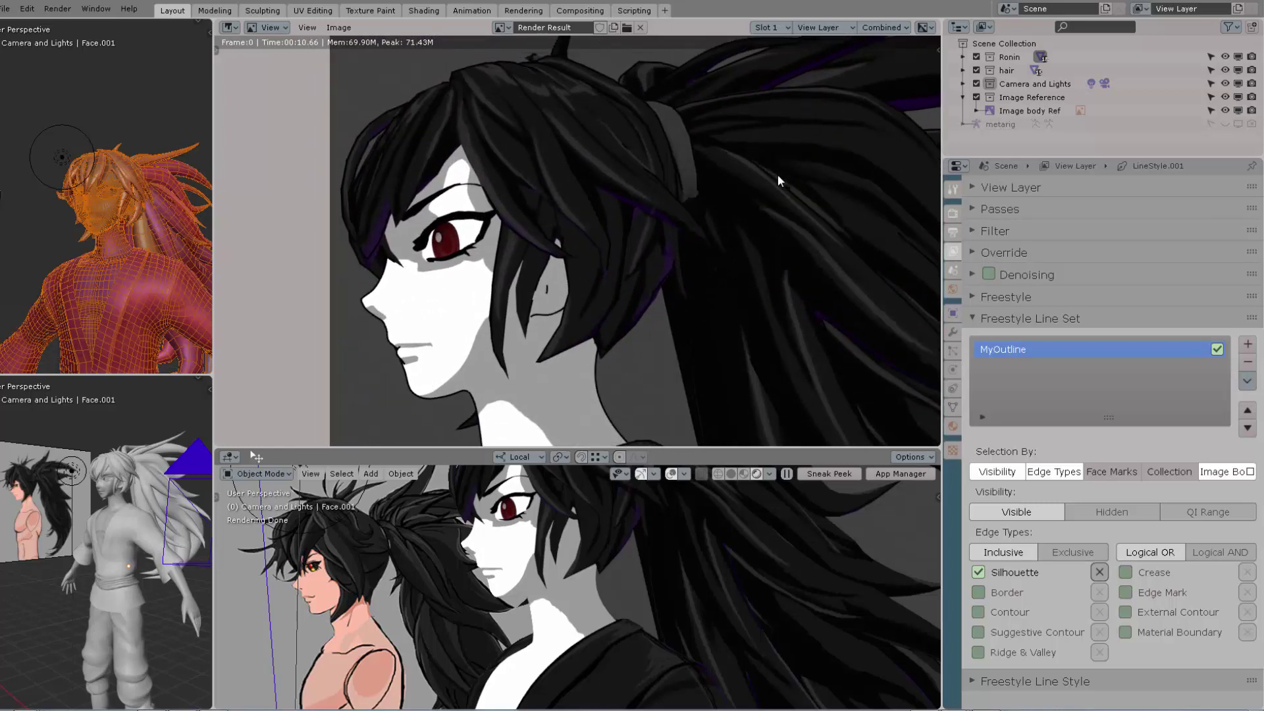
Step: Add Border to MyOutline's selected edge types and render the image
middle_click_drag(778, 181, 770, 178)
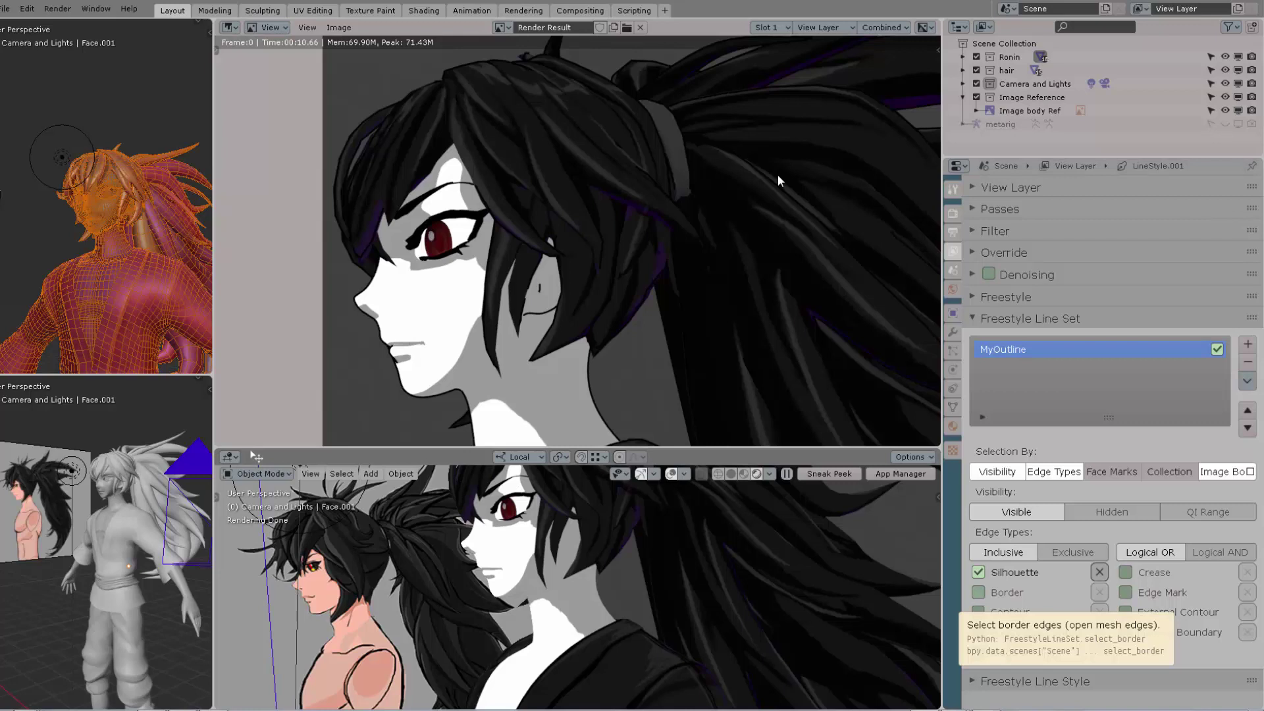
left_click(979, 592)
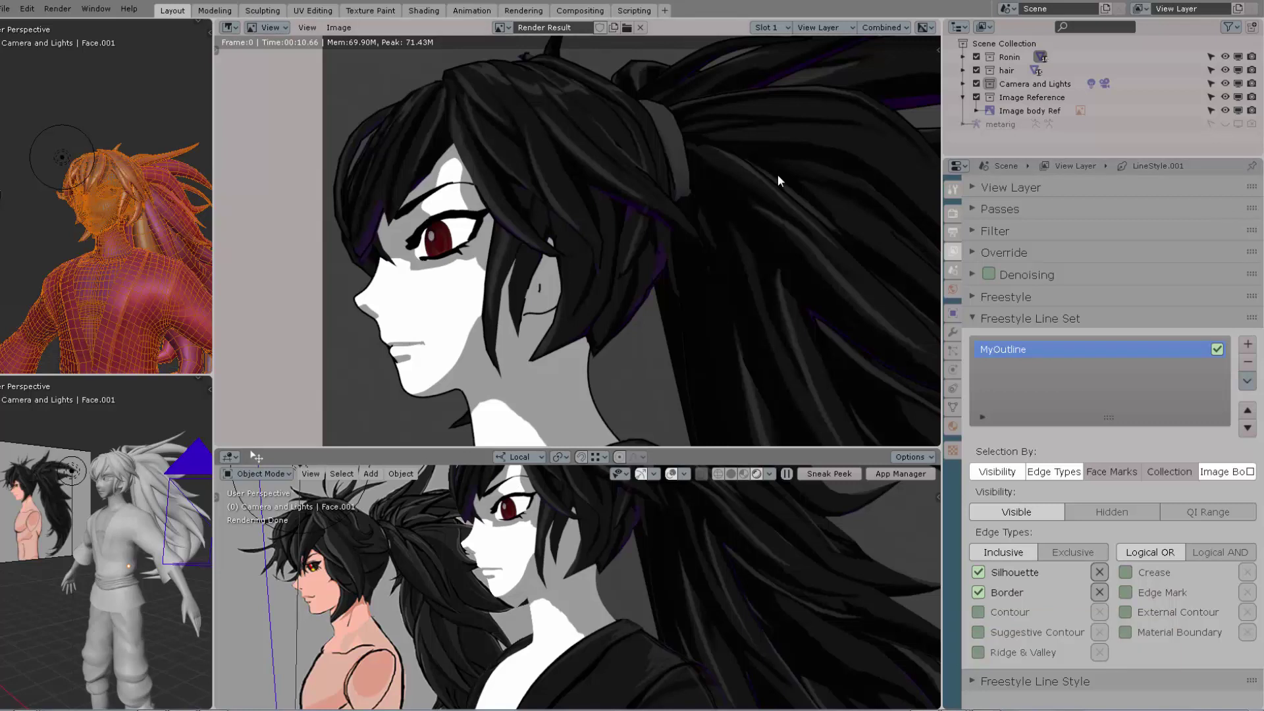
key("F12")
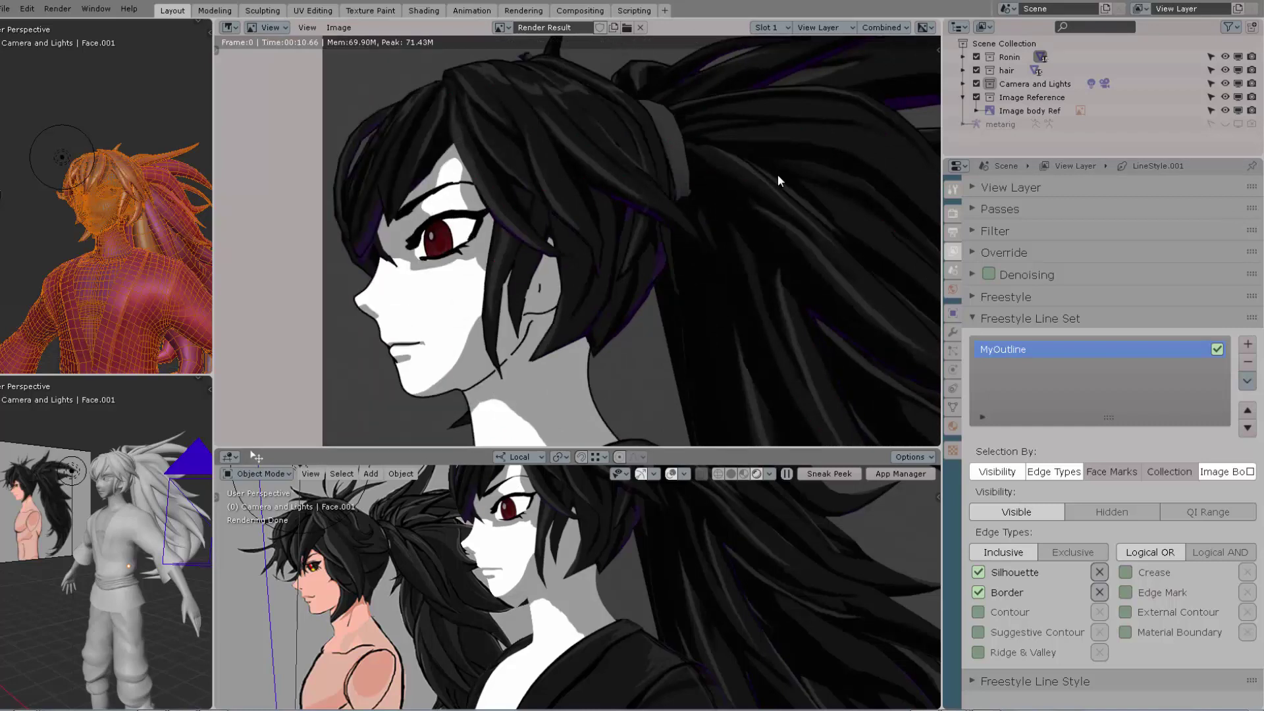
Step: Inspect the rendered silhouette and border lines on the character's jaw, ear, neck and clothing
scroll(778, 180, "up", 4)
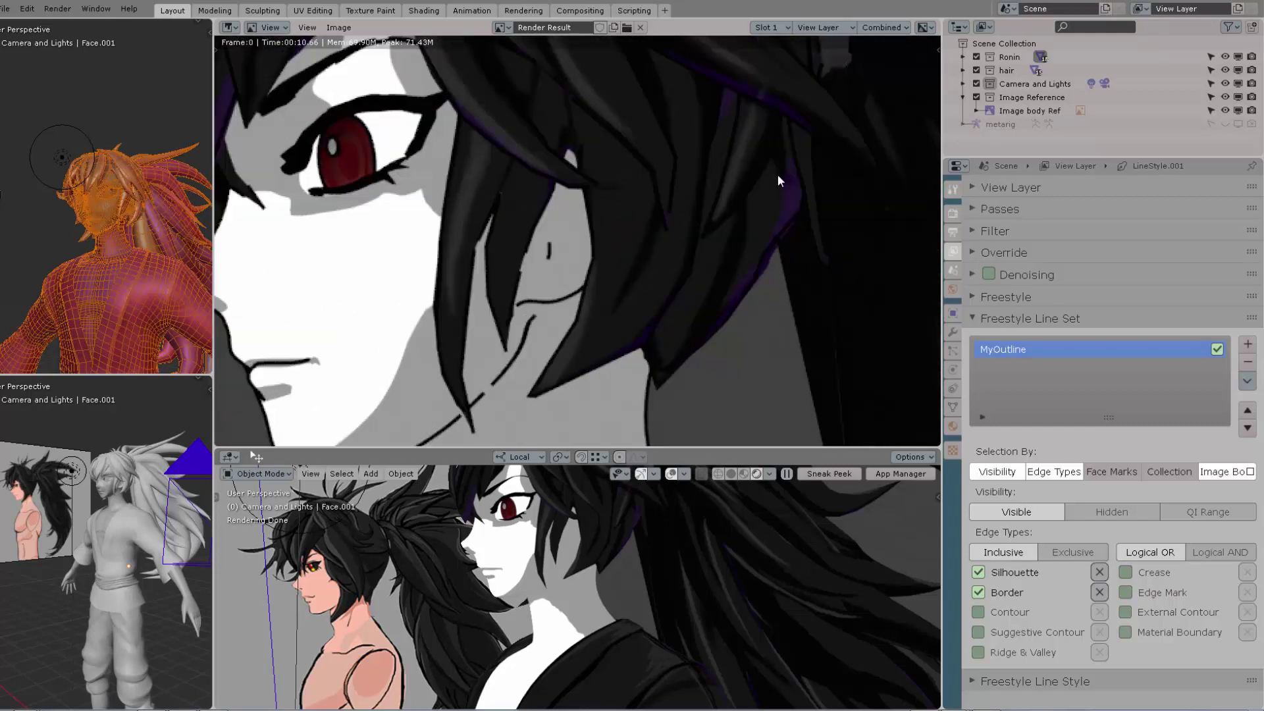
scroll(778, 180, "up", 1)
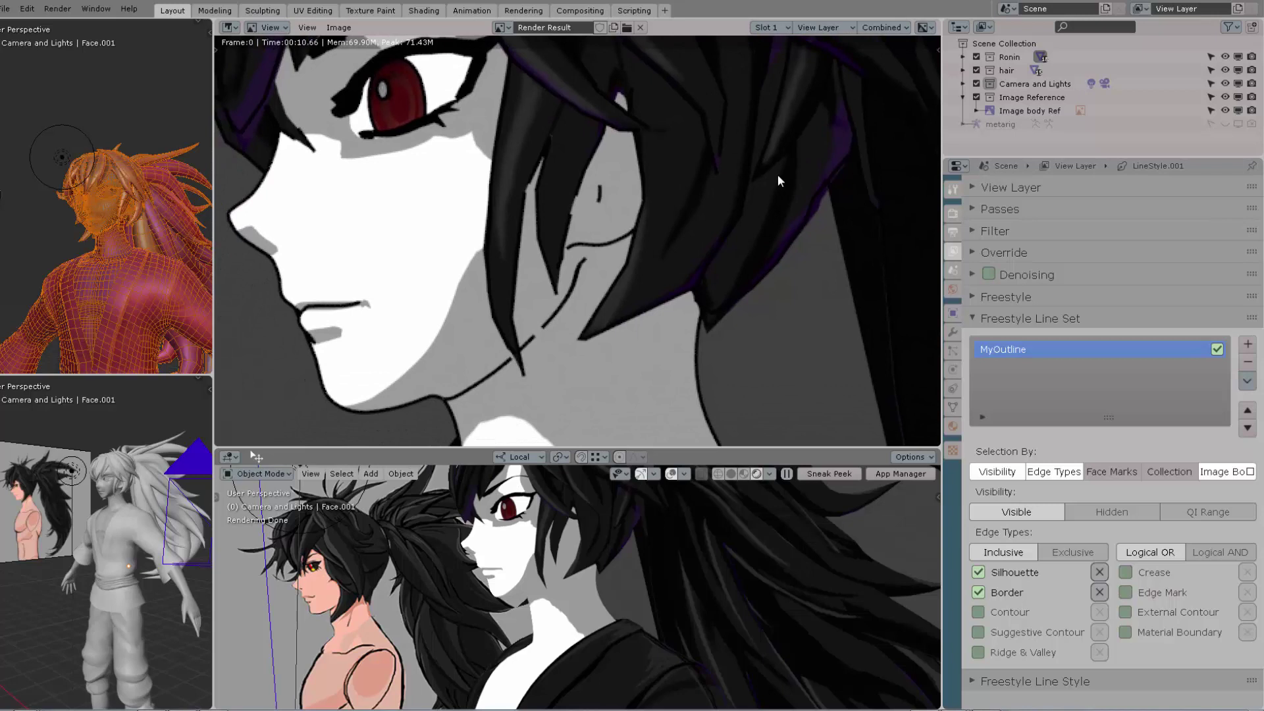
middle_click_drag(778, 180, 771, 259)
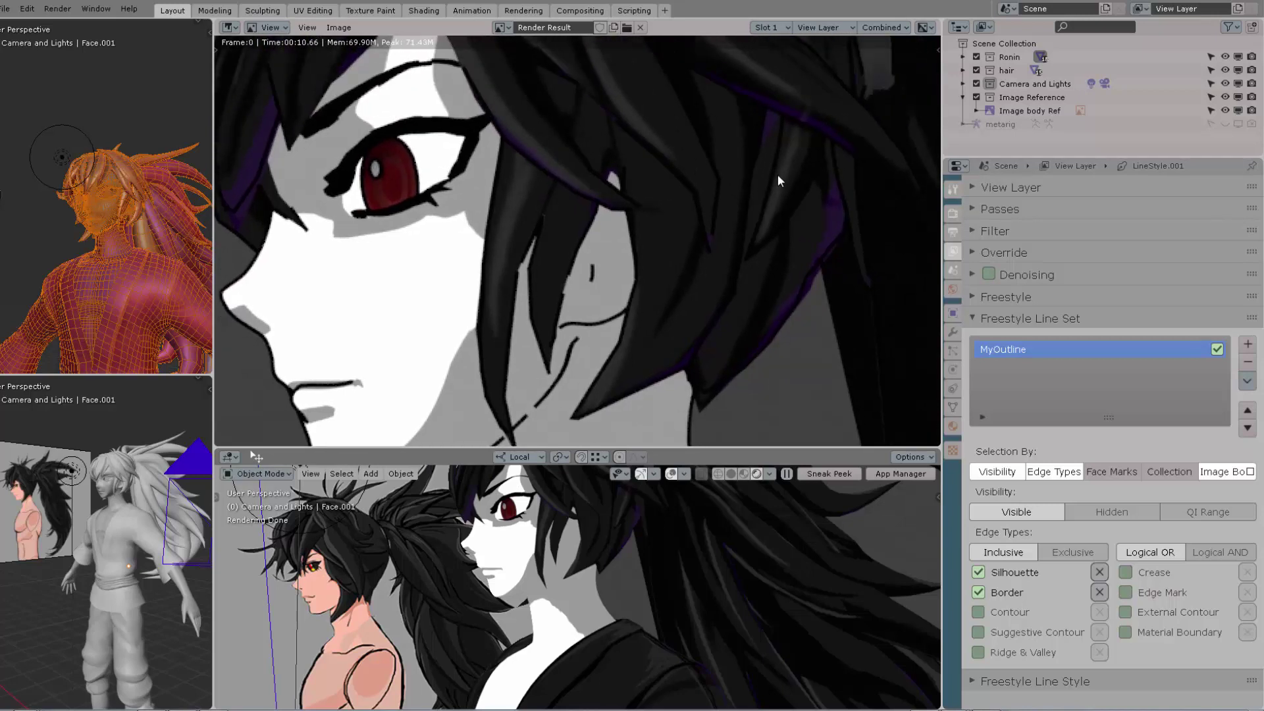
scroll(778, 181, "down", 2)
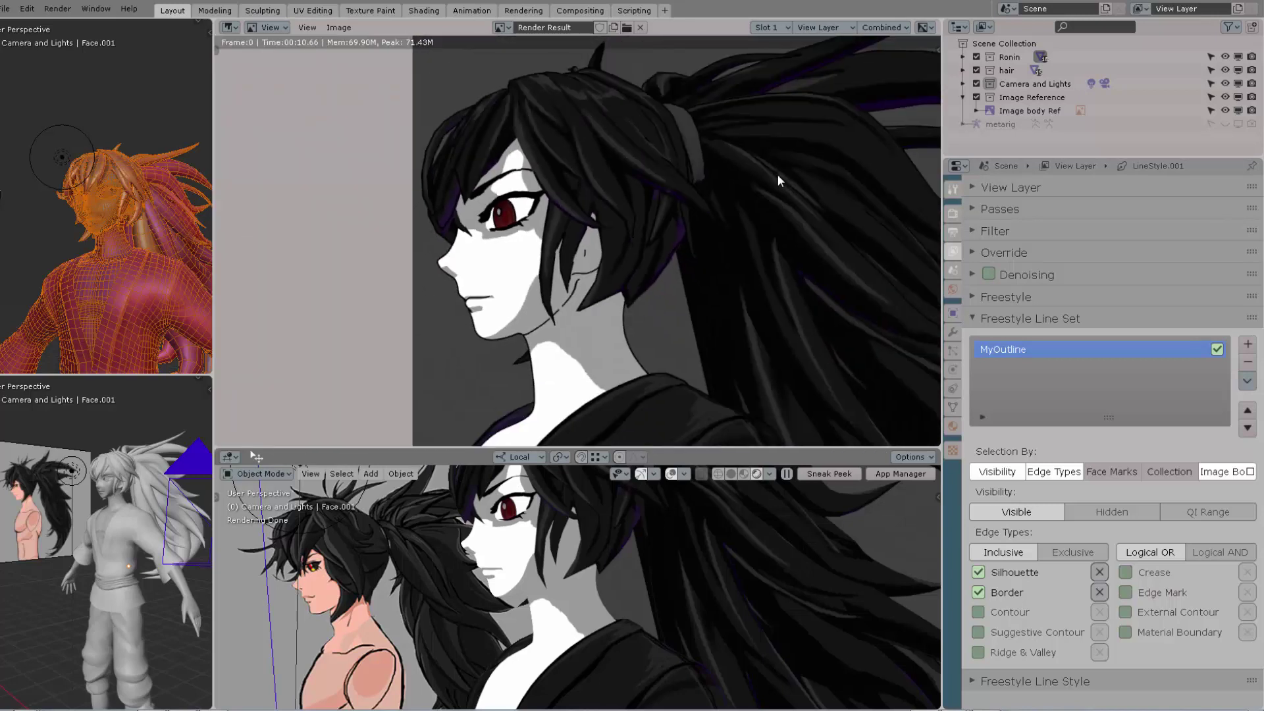
scroll(778, 181, "down", 1)
middle_click_drag(779, 181, 780, 182)
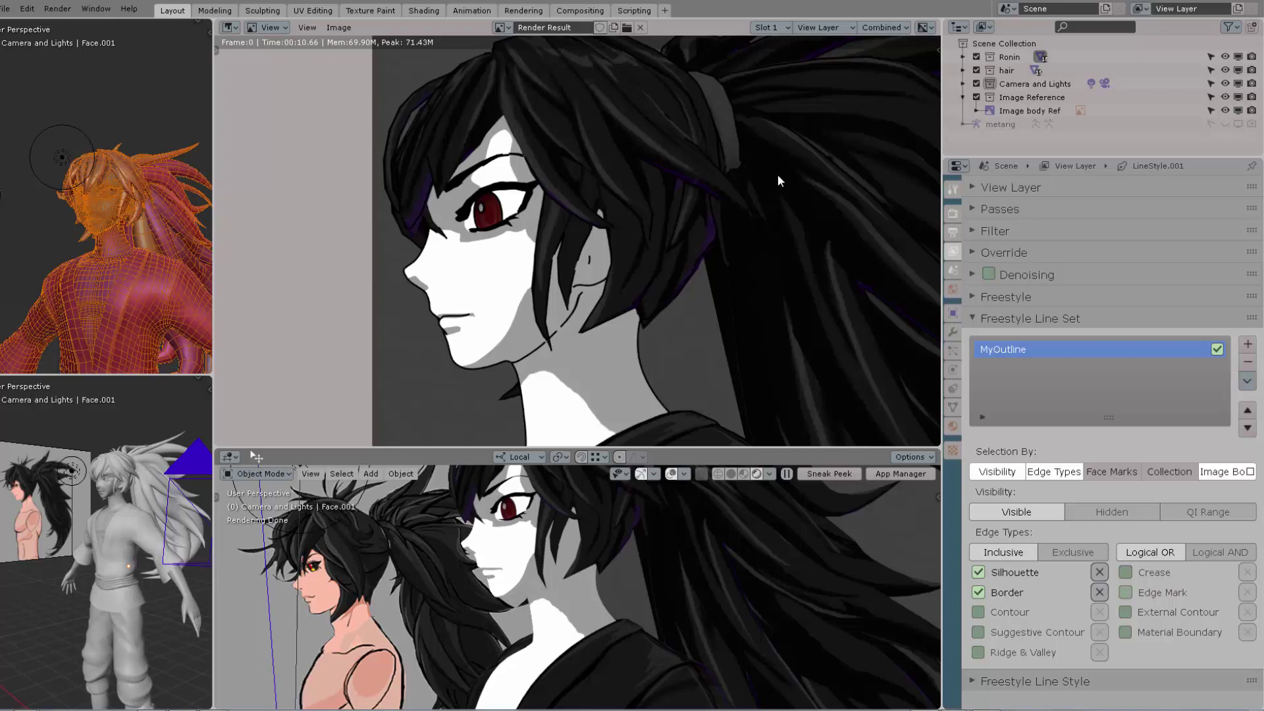
middle_click_drag(778, 180, 816, 91)
scroll(778, 180, "up", 5, "shift")
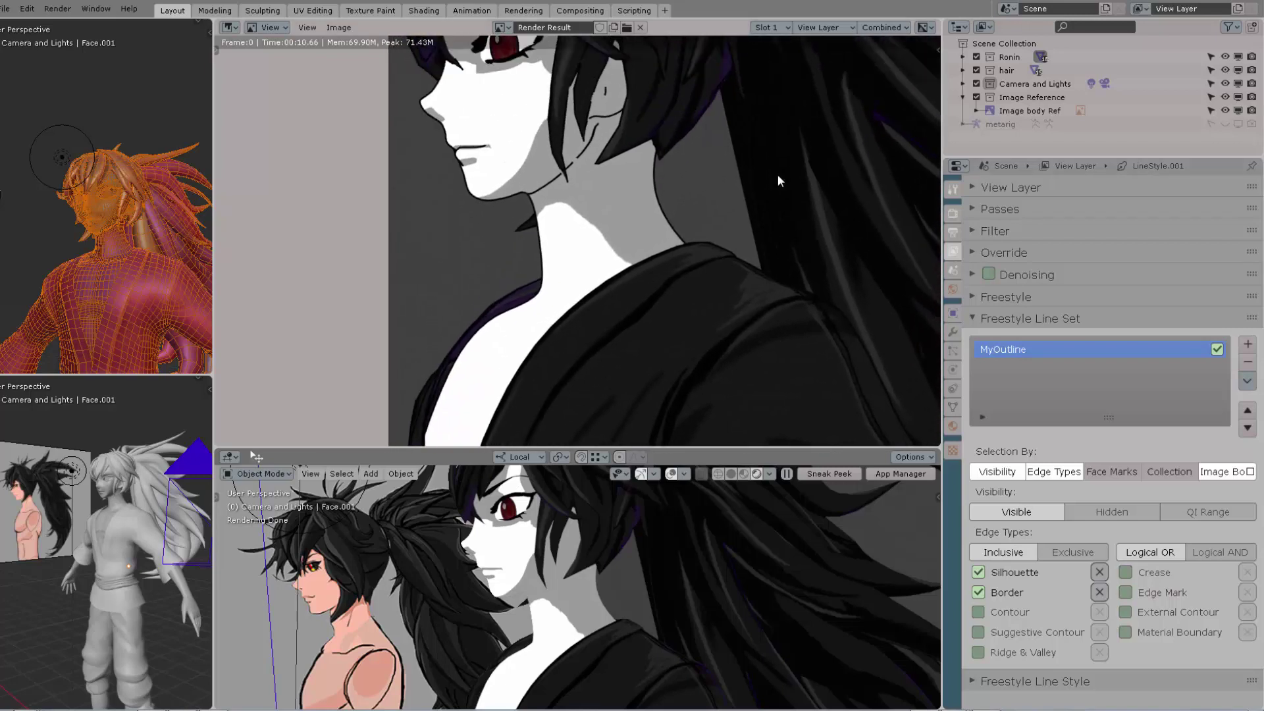
scroll(778, 181, "down", 5, "shift")
middle_click_drag(779, 180, 779, 185)
Step: Enlarge the 3D viewport and put the Body mesh into Edit Mode for work on the chest
mouse_move(577, 586)
middle_mouse_down()
mouse_move(593, 553)
mouse_move(587, 566)
middle_mouse_up()
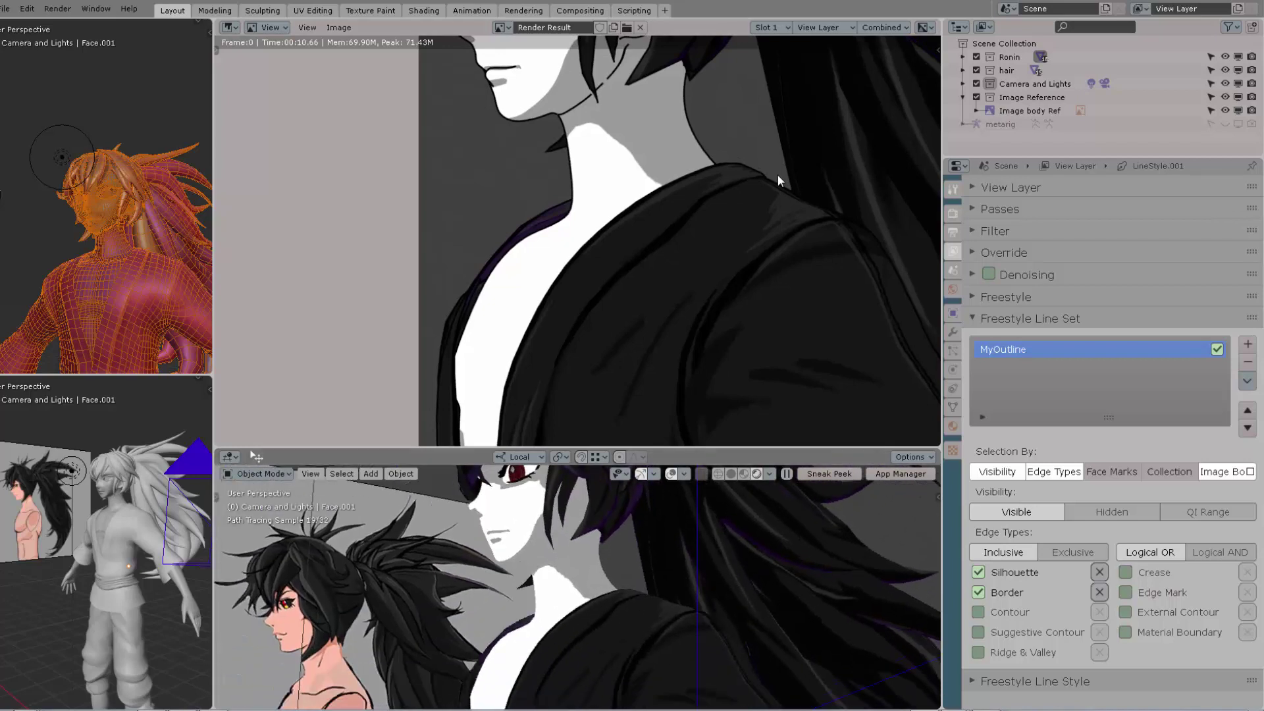
left_click_drag(585, 448, 584, 252)
middle_click_drag(584, 500, 595, 515)
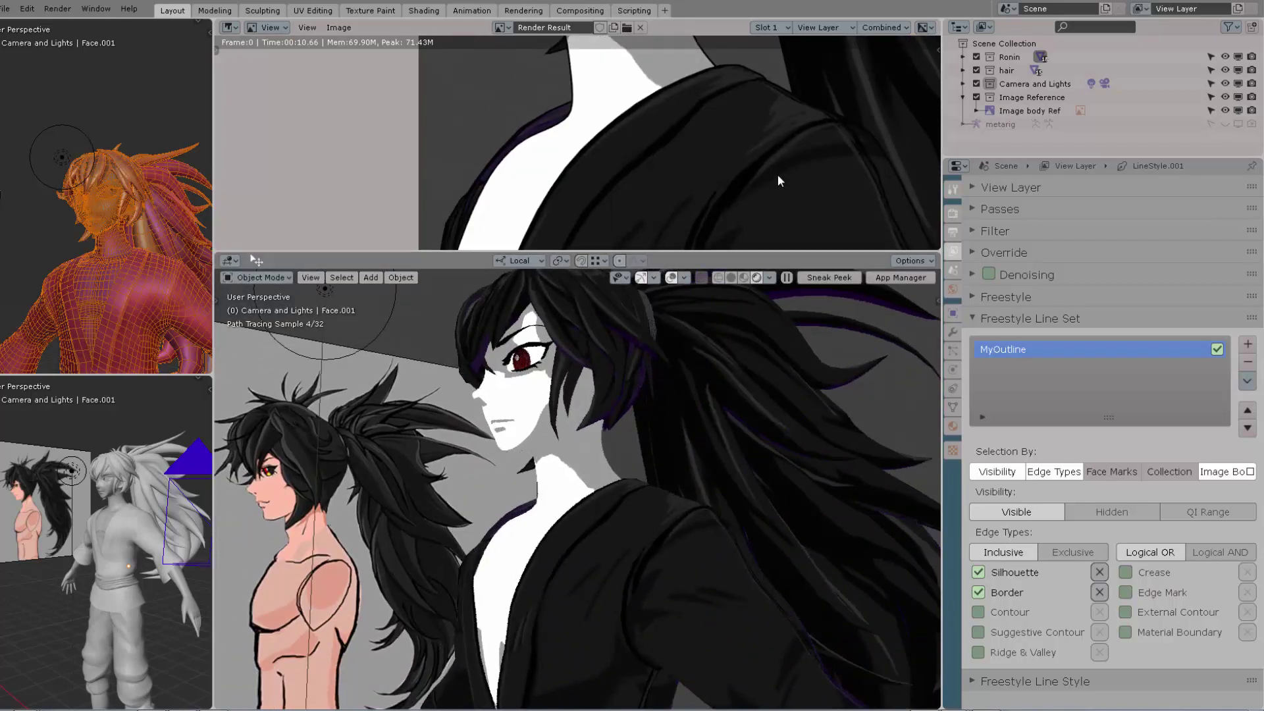
left_click(527, 526)
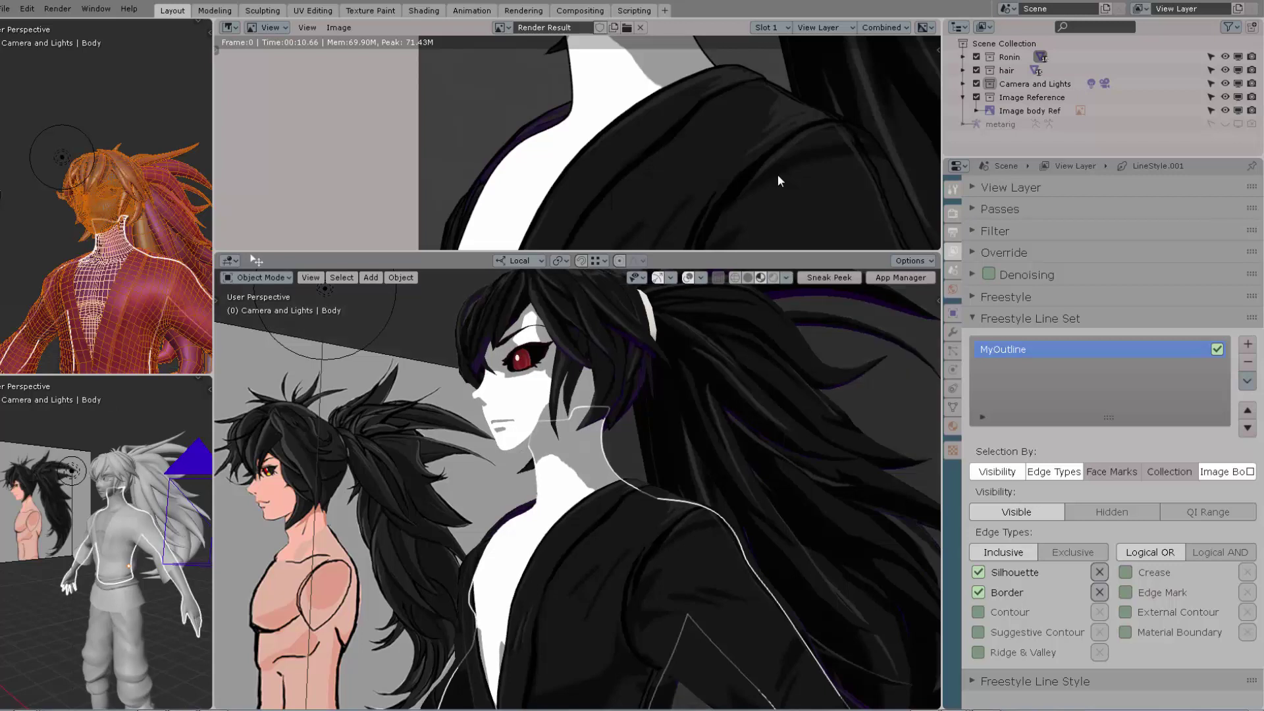
key("ctrl+Tab")
left_click(640, 487)
middle_click_drag(579, 487, 665, 491)
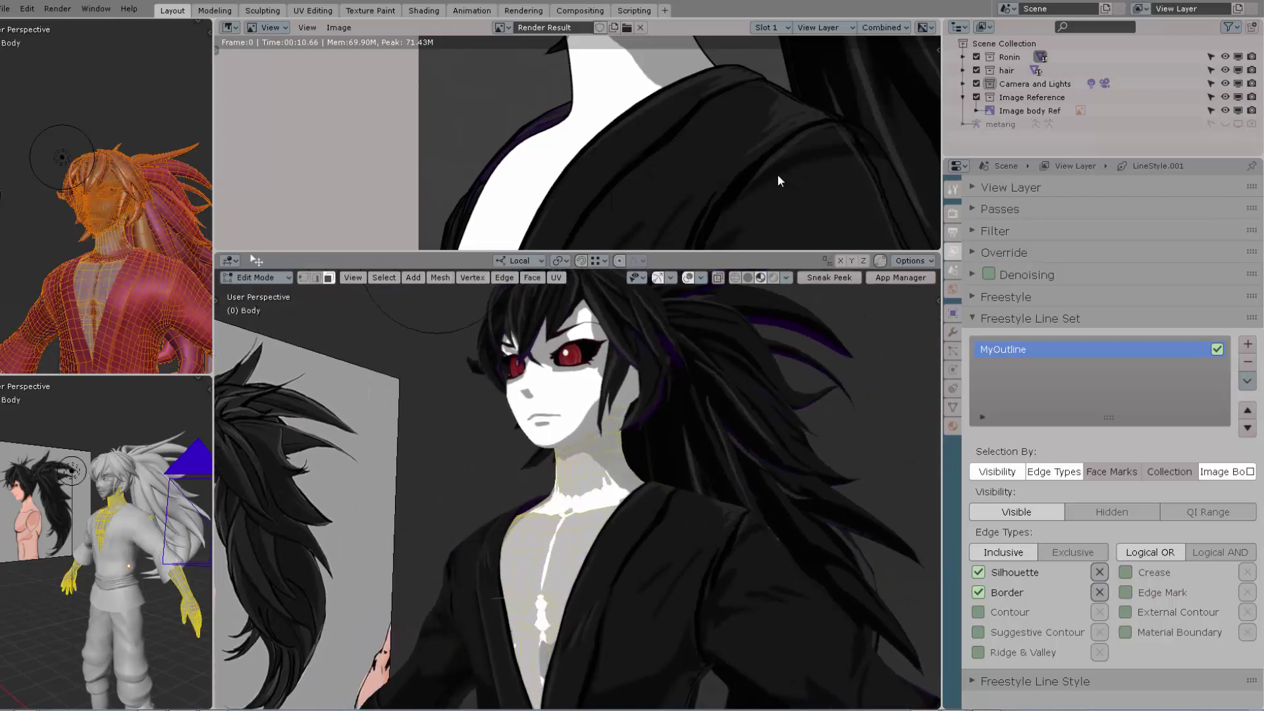
scroll(593, 527, "up", 2)
middle_click_drag(593, 527, 586, 421, "shift")
middle_click_drag(586, 487, 591, 499)
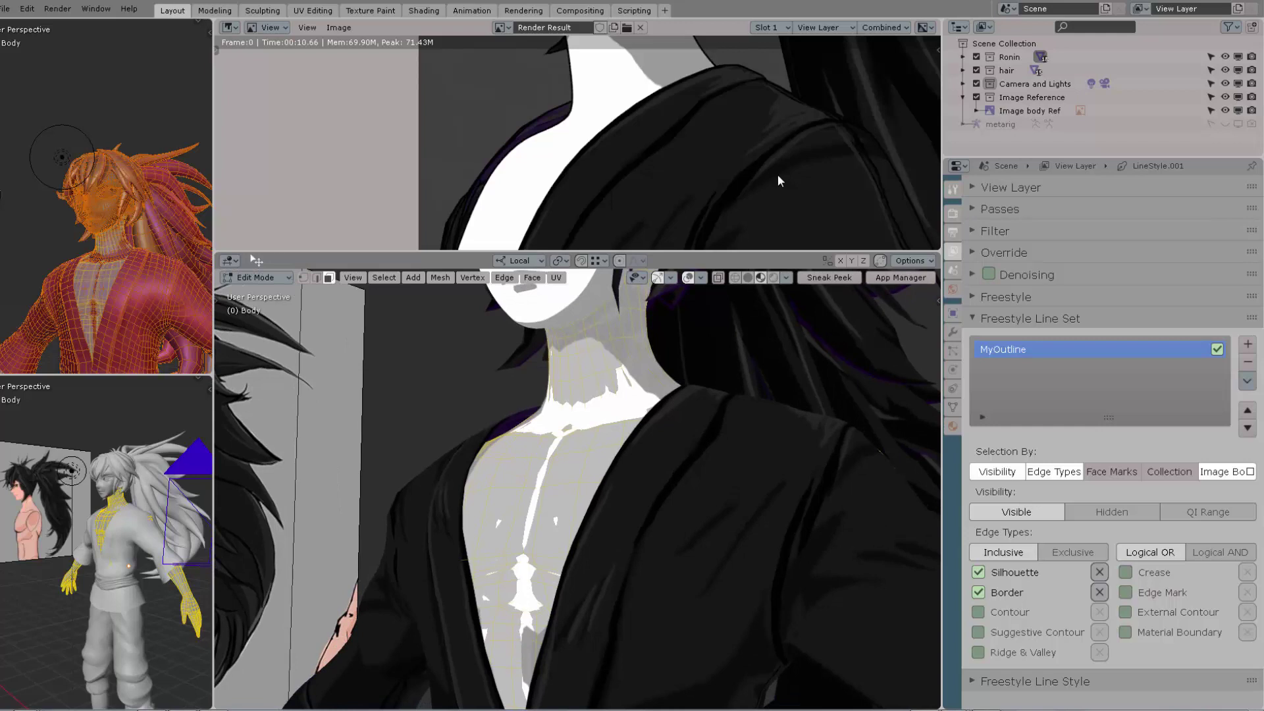
Step: Turn off the Body's Subdivision modifier in Edit Mode and in the viewport, leaving it enabled for rendering
left_click(953, 332)
left_click(1138, 218)
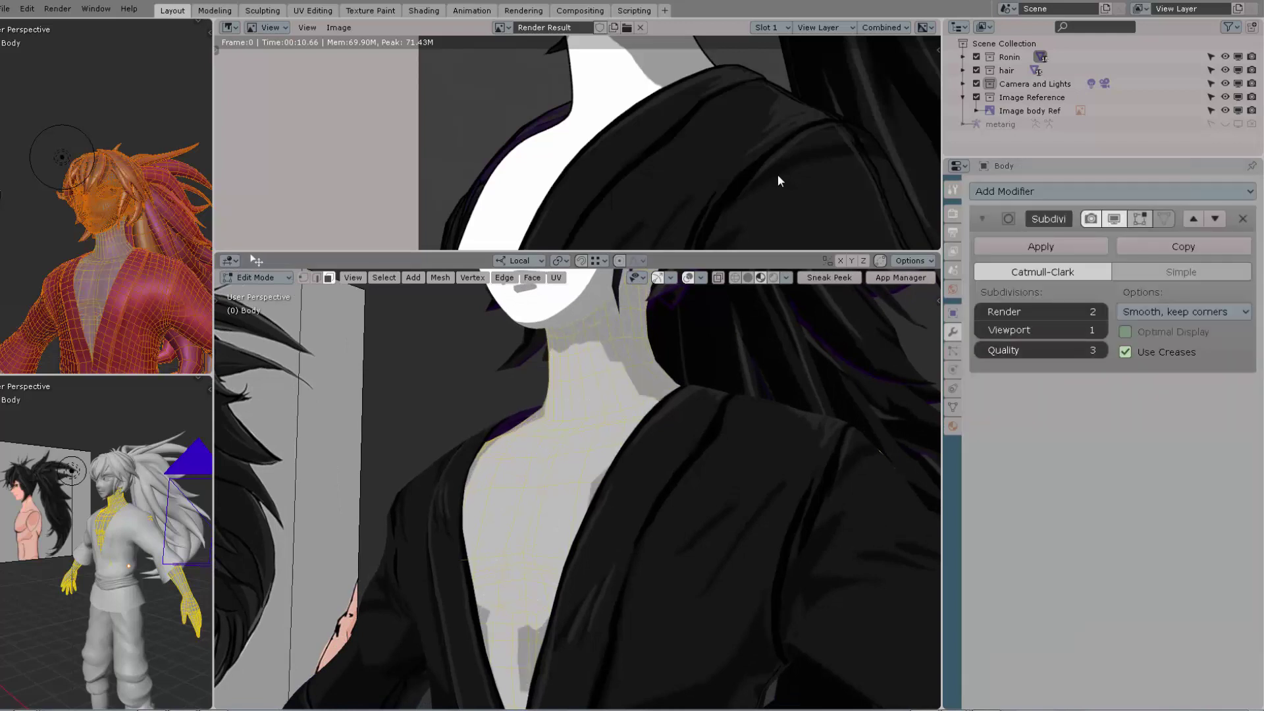
left_click(1114, 219)
Step: Select the edge path down the middle of the chest and across toward the robe, and mark it as Freestyle edges
key("2")
mouse_move(579, 487)
middle_mouse_down()
mouse_move(658, 501)
mouse_move(652, 461)
mouse_move(579, 503)
mouse_move(526, 487)
mouse_move(580, 478)
middle_mouse_up()
left_click(575, 450, "ctrl")
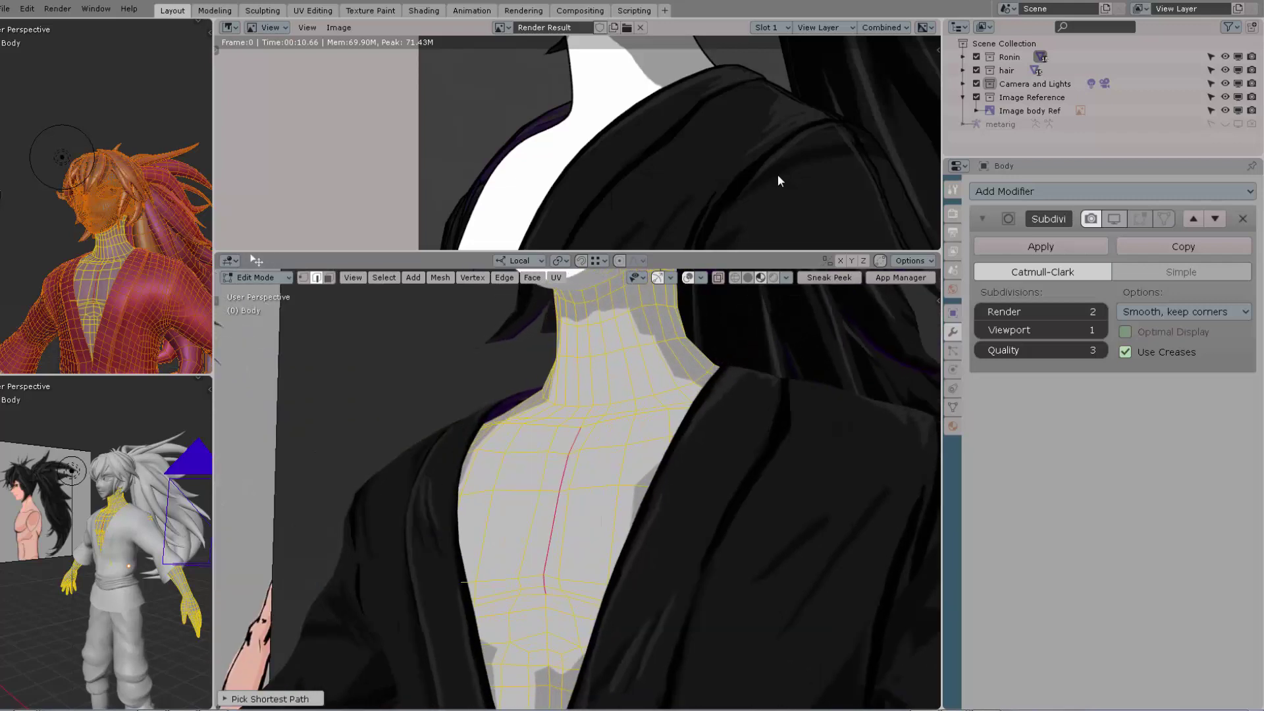
left_click(558, 595, "ctrl")
left_click(586, 601, "ctrl")
middle_click_drag(585, 526, 557, 524)
scroll(578, 489, "up", 1)
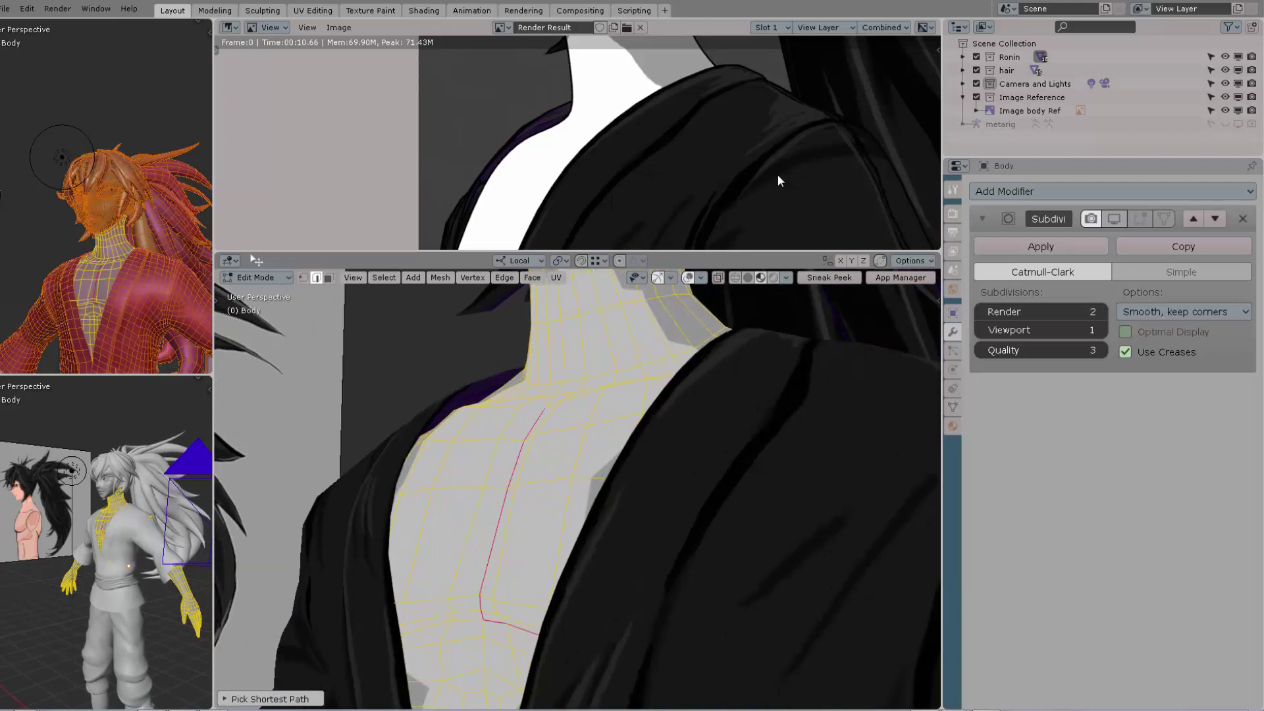
key("ctrl+e")
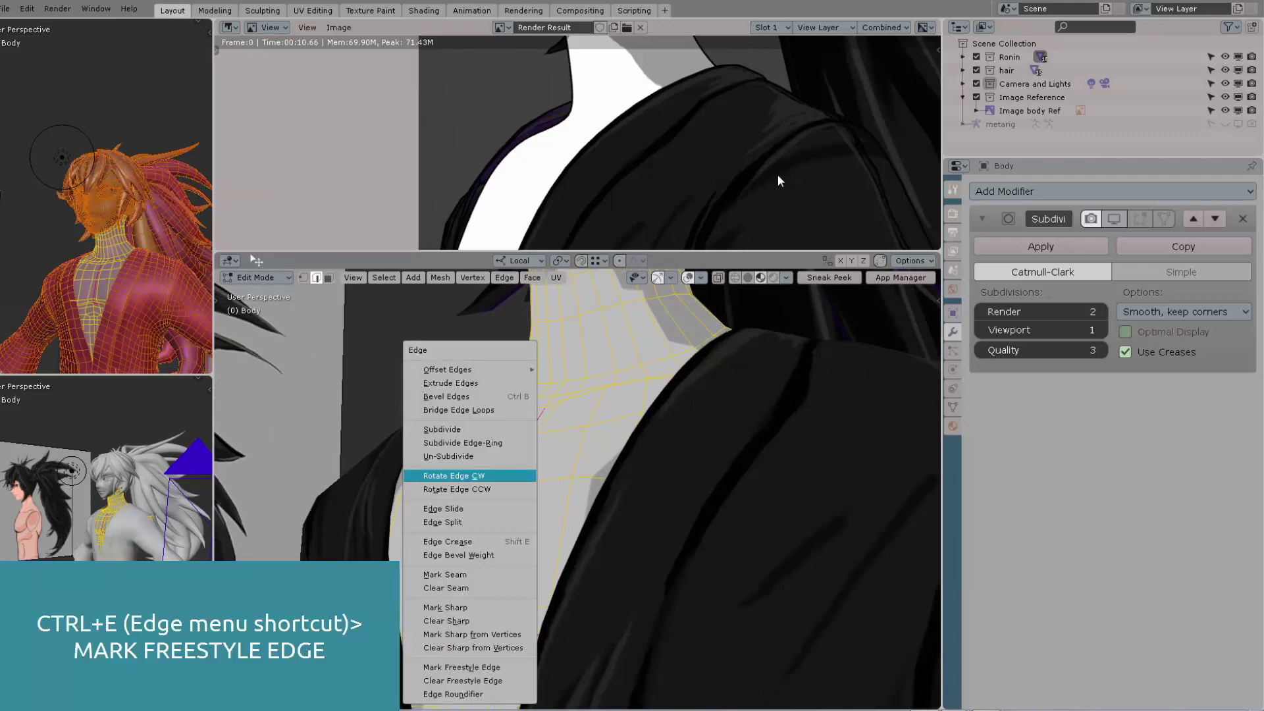
key("Down")
key("Down")
key("Down")
key("Down")
key("Down")
key("Down")
key("Down")
key("Down")
key("Down")
key("Down")
key("Down")
key("Down")
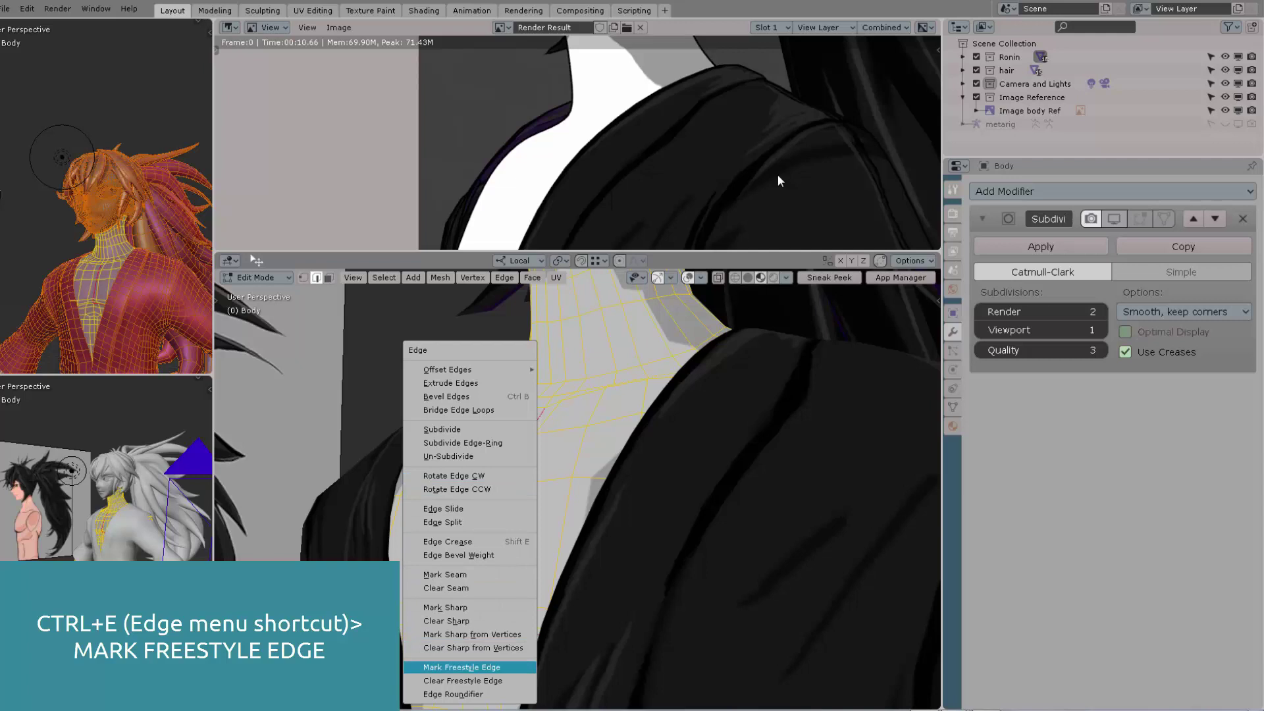
key("Down")
key("Down")
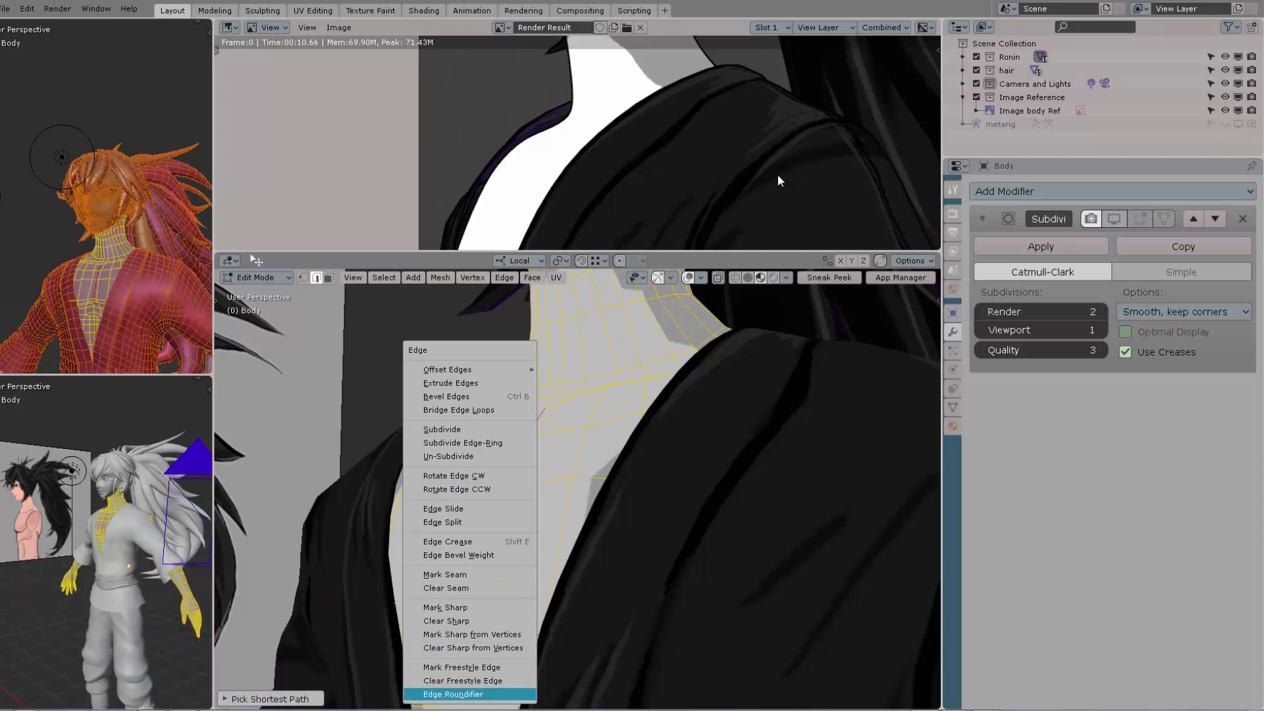
key("Up")
key("Up")
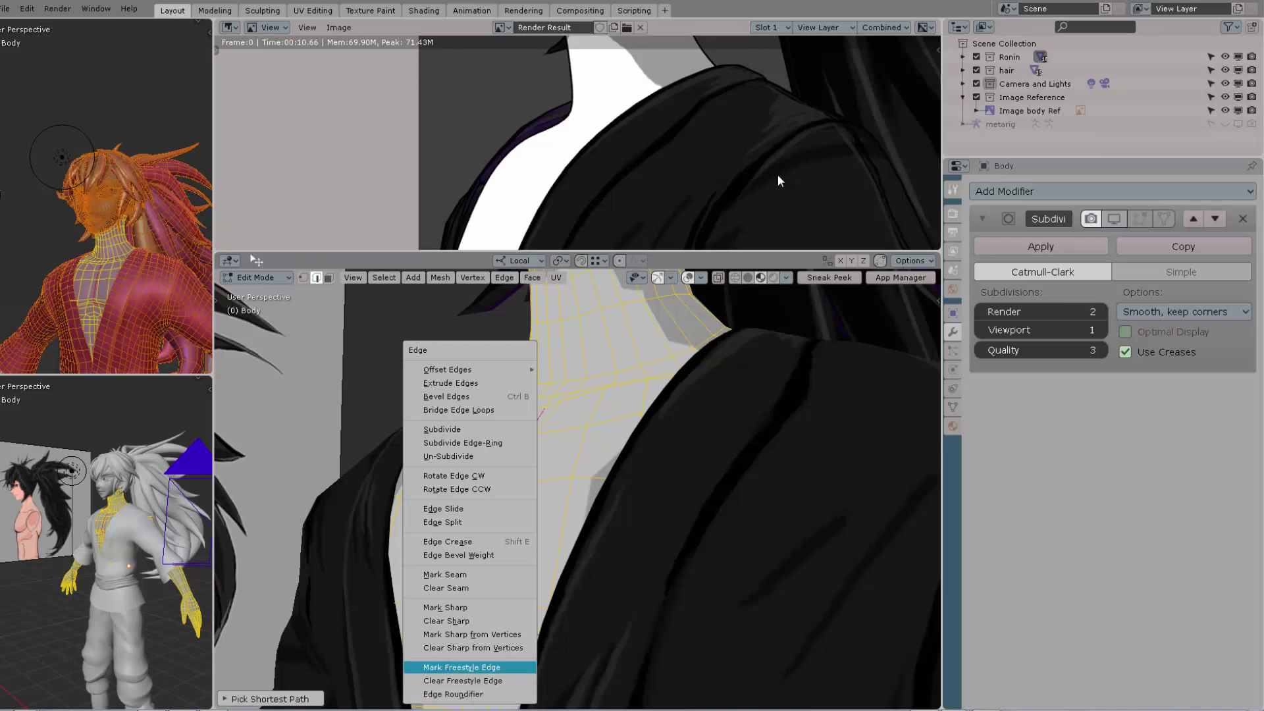
key("Return")
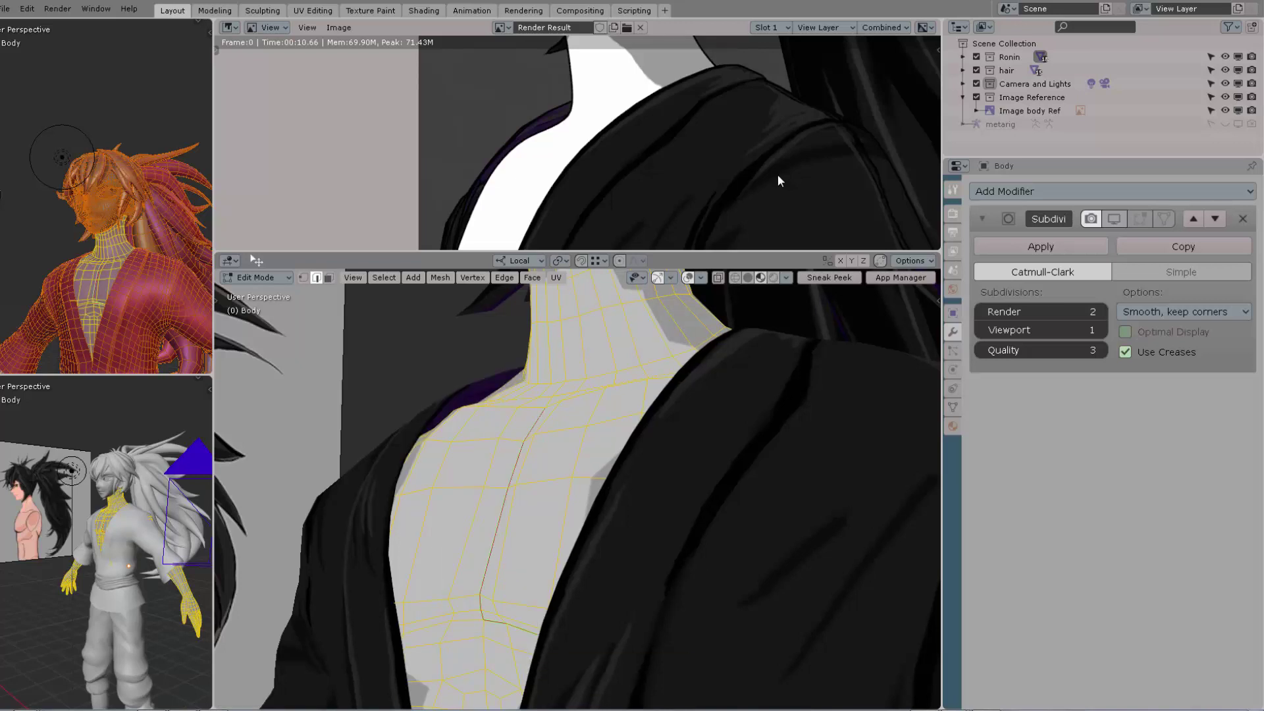
Step: Enlarge the render result area and frame the character's head and chest in it
middle_click_drag(577, 487, 567, 541)
scroll(577, 488, "down", 5)
key("ctrl+z")
scroll(577, 489, "up", 2)
left_click_drag(578, 253, 577, 577)
middle_click_drag(577, 306, 474, 395)
scroll(577, 306, "down", 1)
middle_click_drag(779, 180, 784, 192)
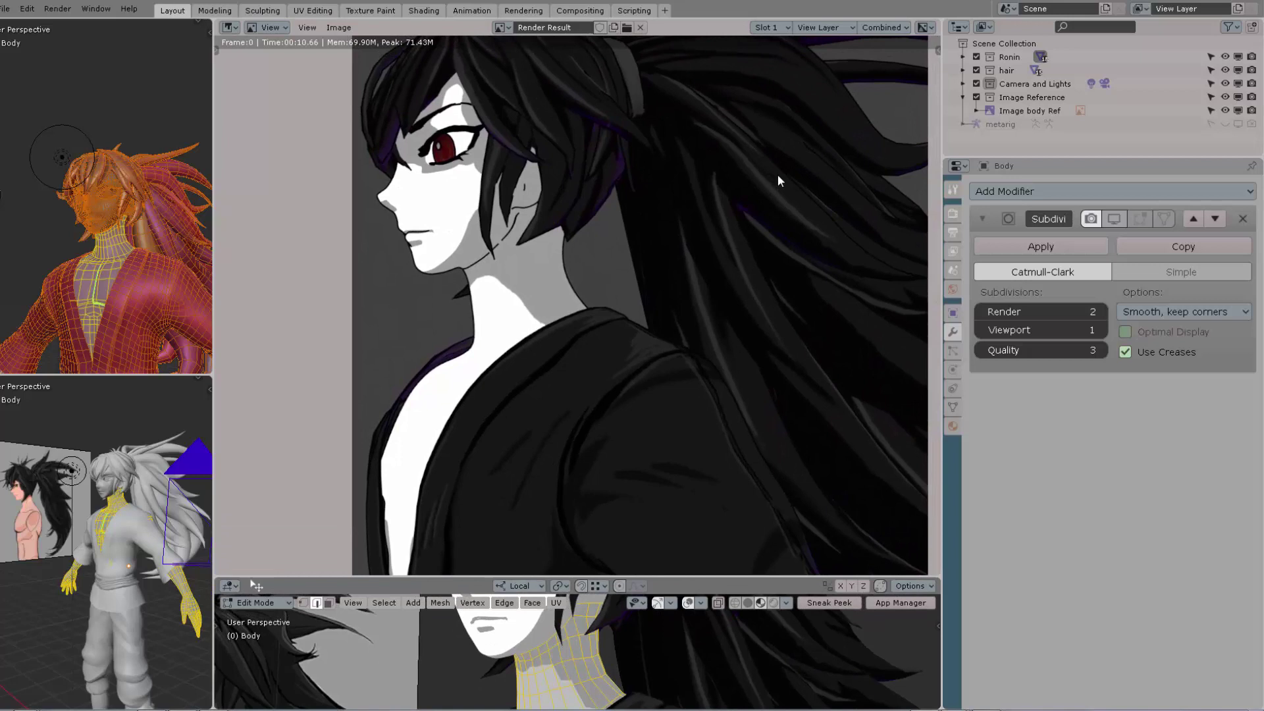
Step: Add Edge Mark to MyOutline's edge types, keep the conditions combined with Logical OR, and render the image
left_click(952, 250)
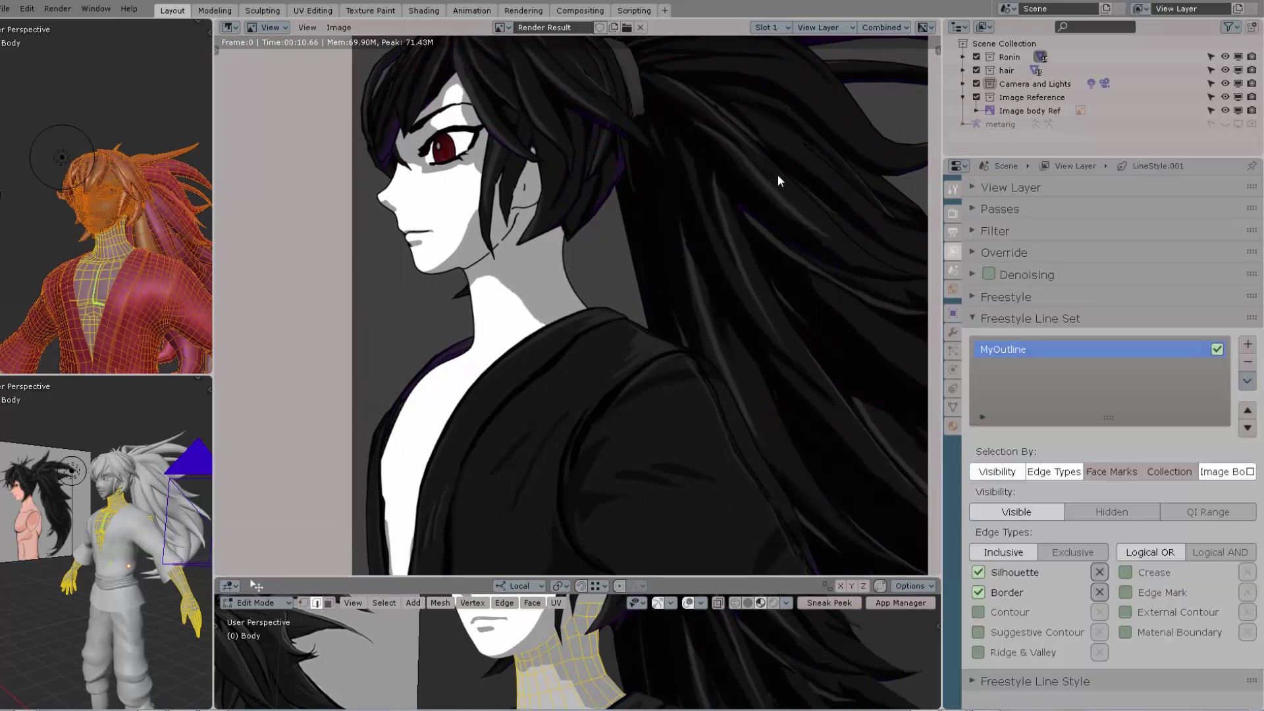
left_click(1219, 551)
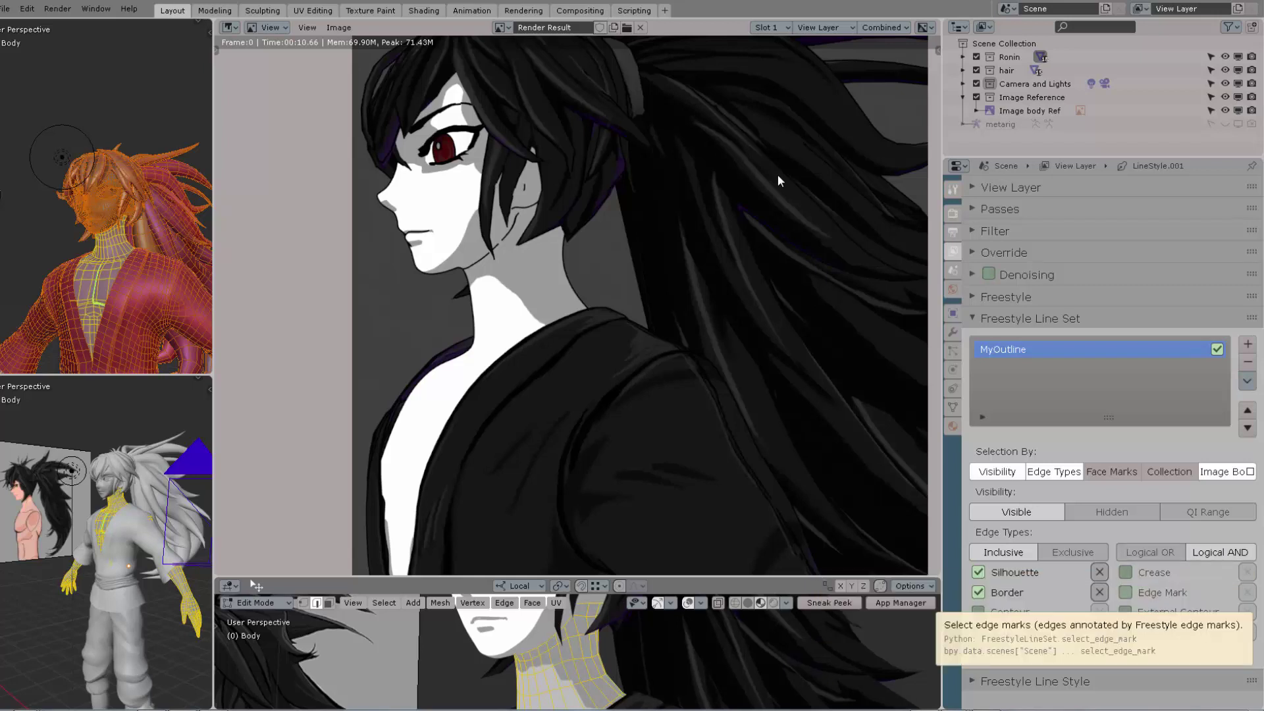
left_click(1125, 592)
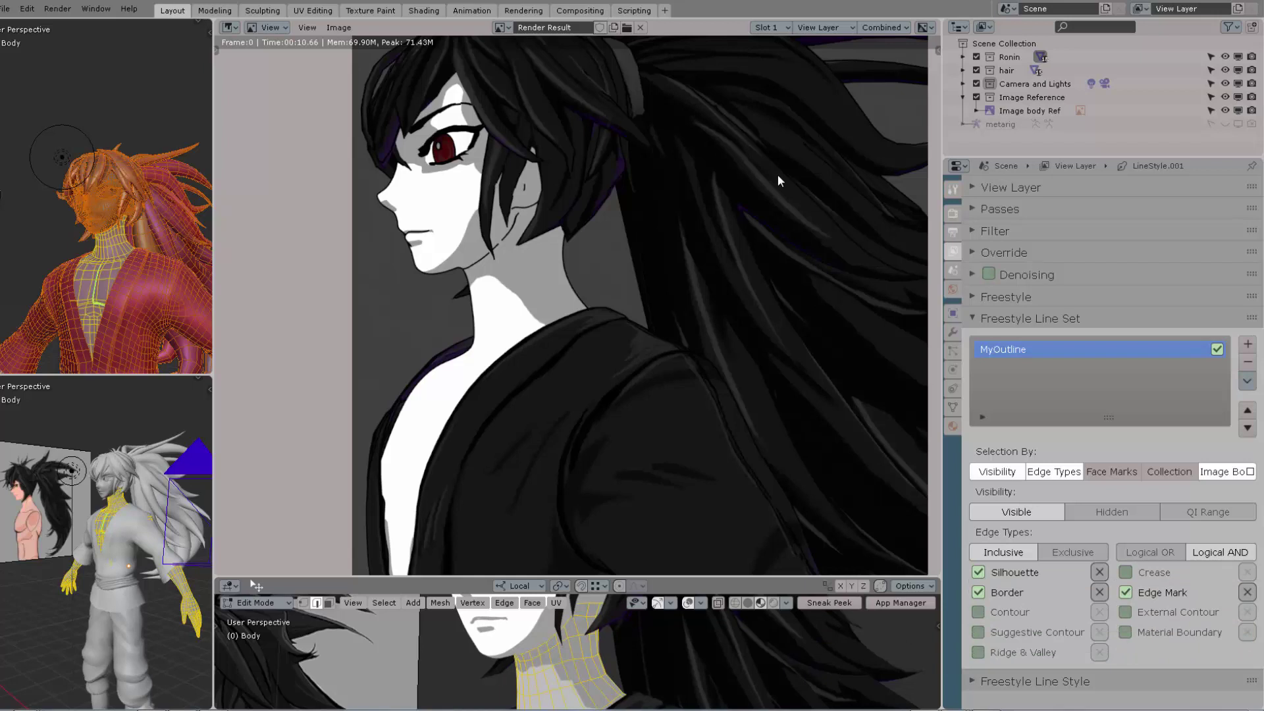
left_click(1150, 552)
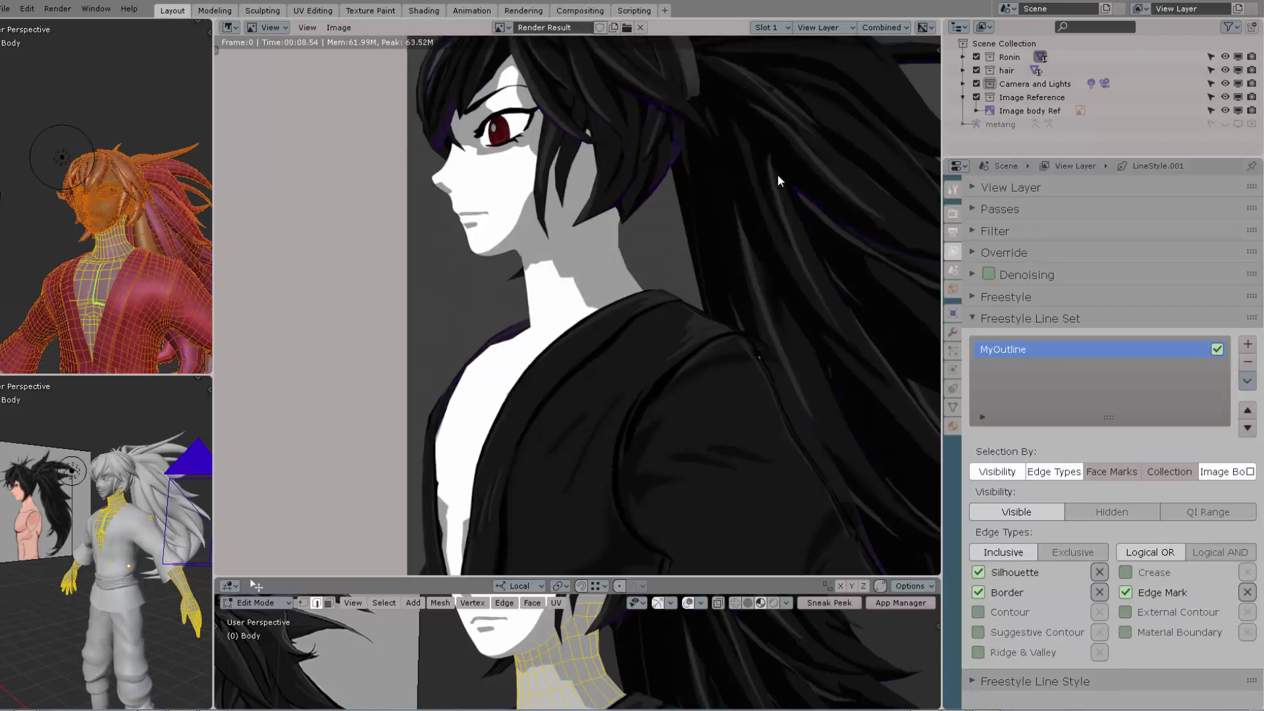
key("F12")
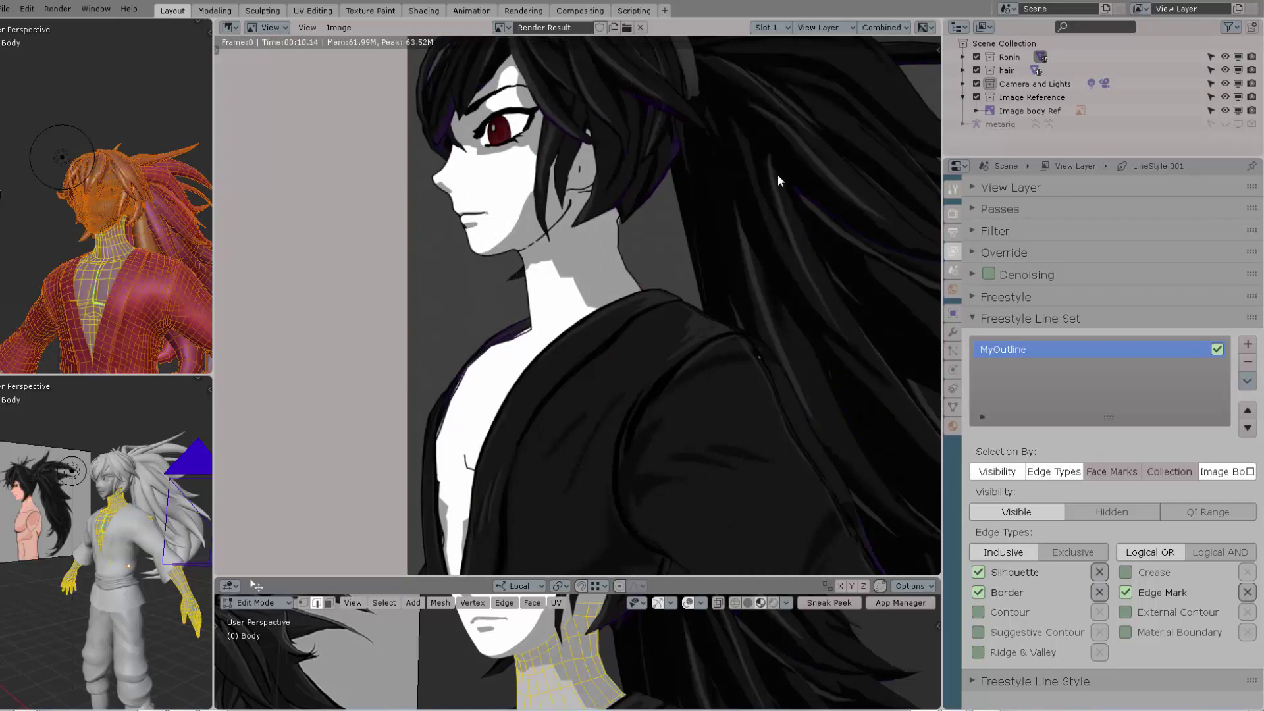
Step: Inspect the rendered edge-mark line on the chest and the outlines of the neck, jaw and face
scroll(778, 180, "up", 2)
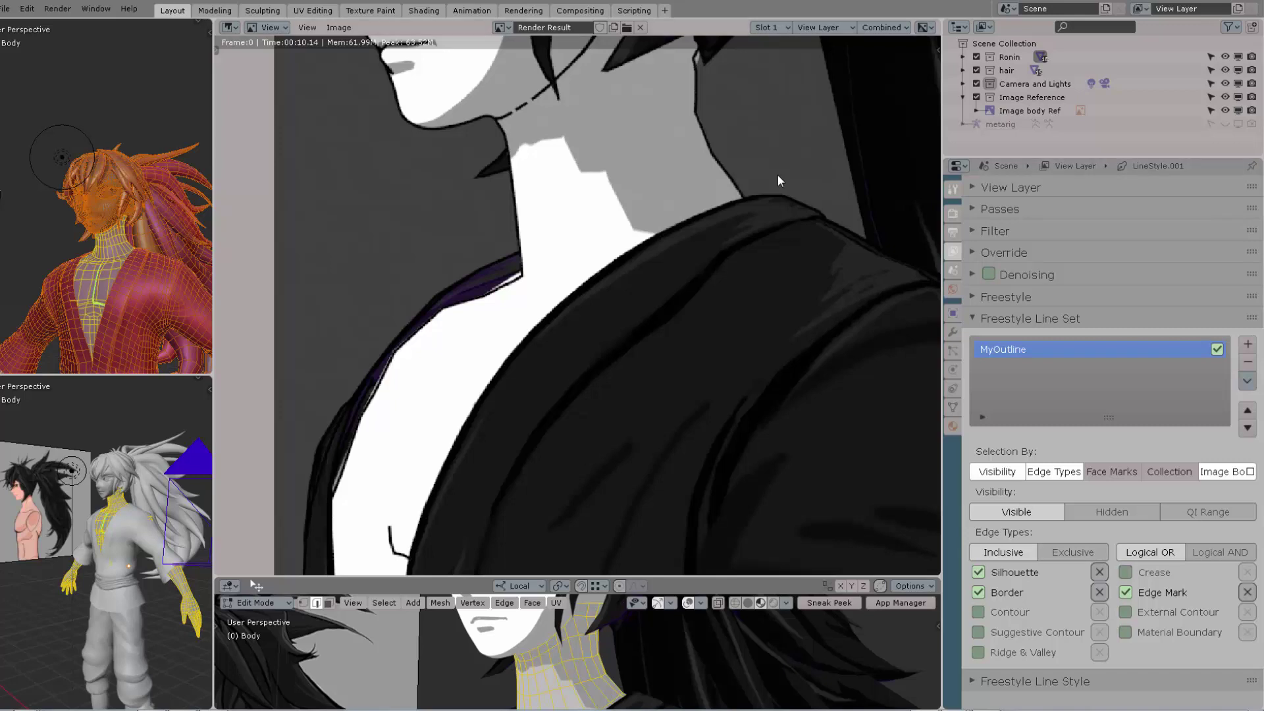
scroll(778, 180, "down", 2)
middle_click_drag(778, 180, 813, 344)
scroll(778, 181, "up", 2)
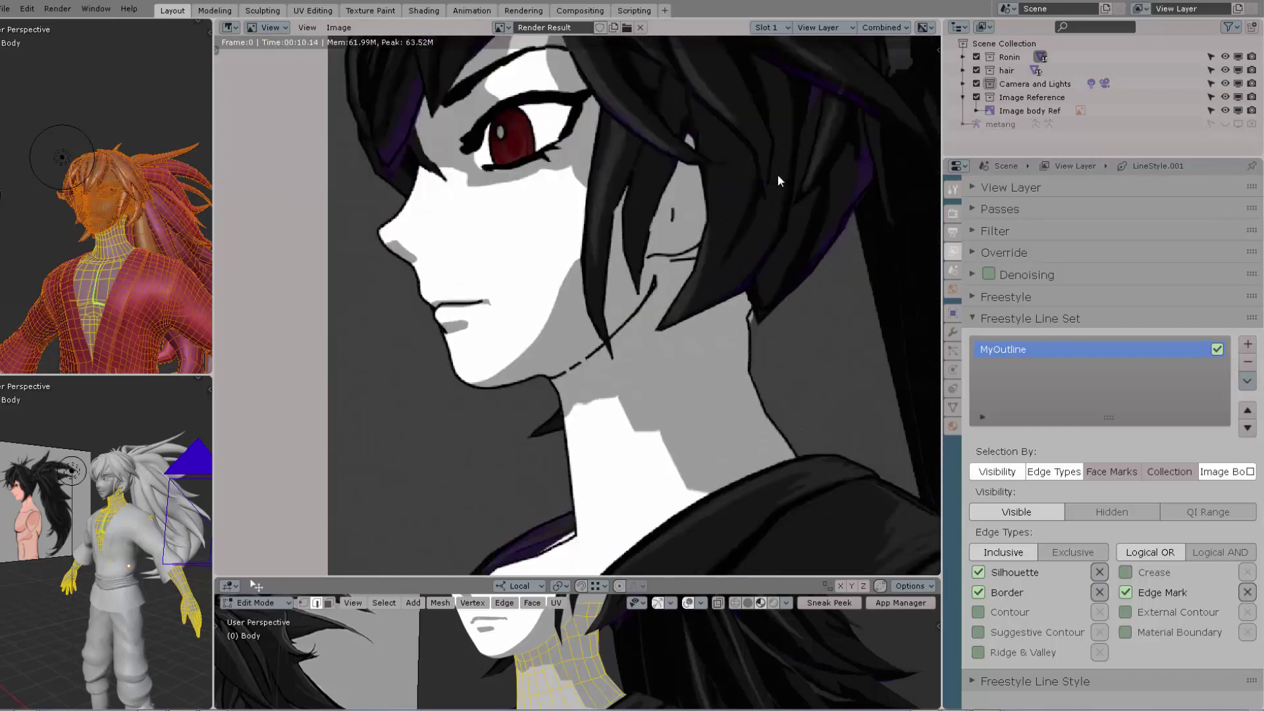
middle_click_drag(778, 181, 790, 262)
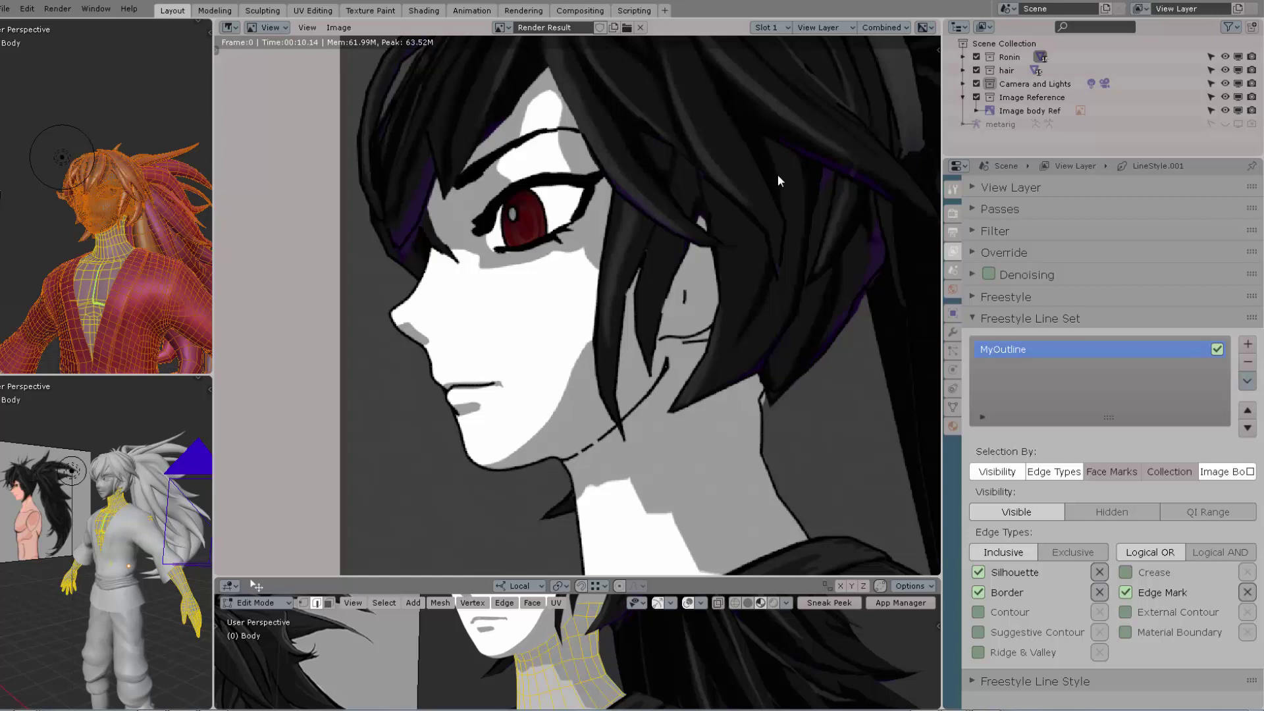
scroll(778, 180, "down", 2)
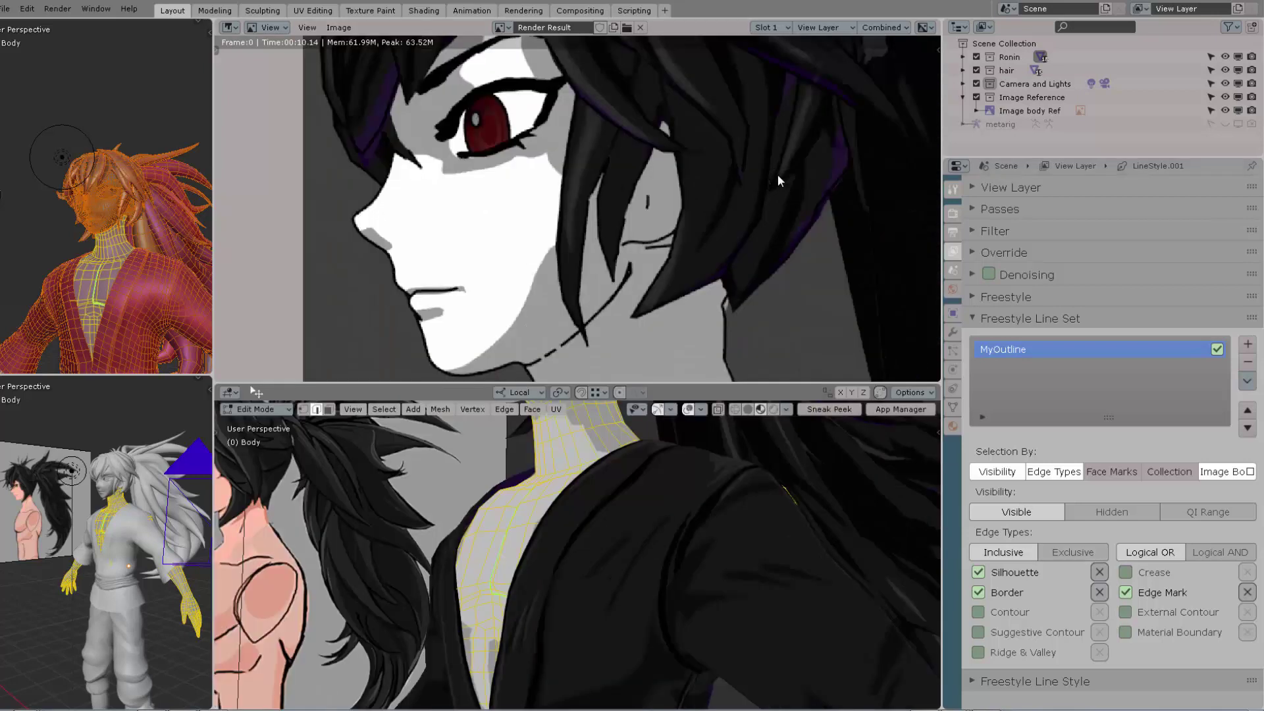
Step: Look through LineStyle.001's stroke, alpha and thickness settings, and switch the render result to Slot 2
left_click(1031, 318)
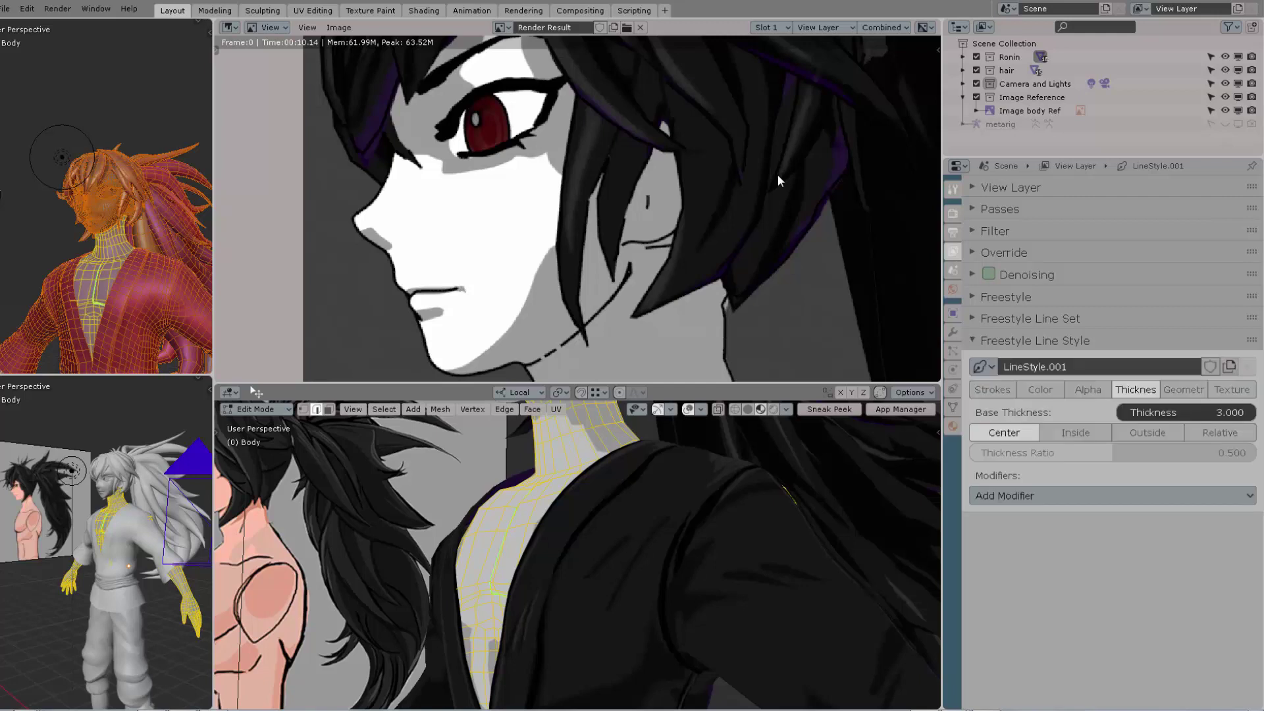
left_click(991, 389)
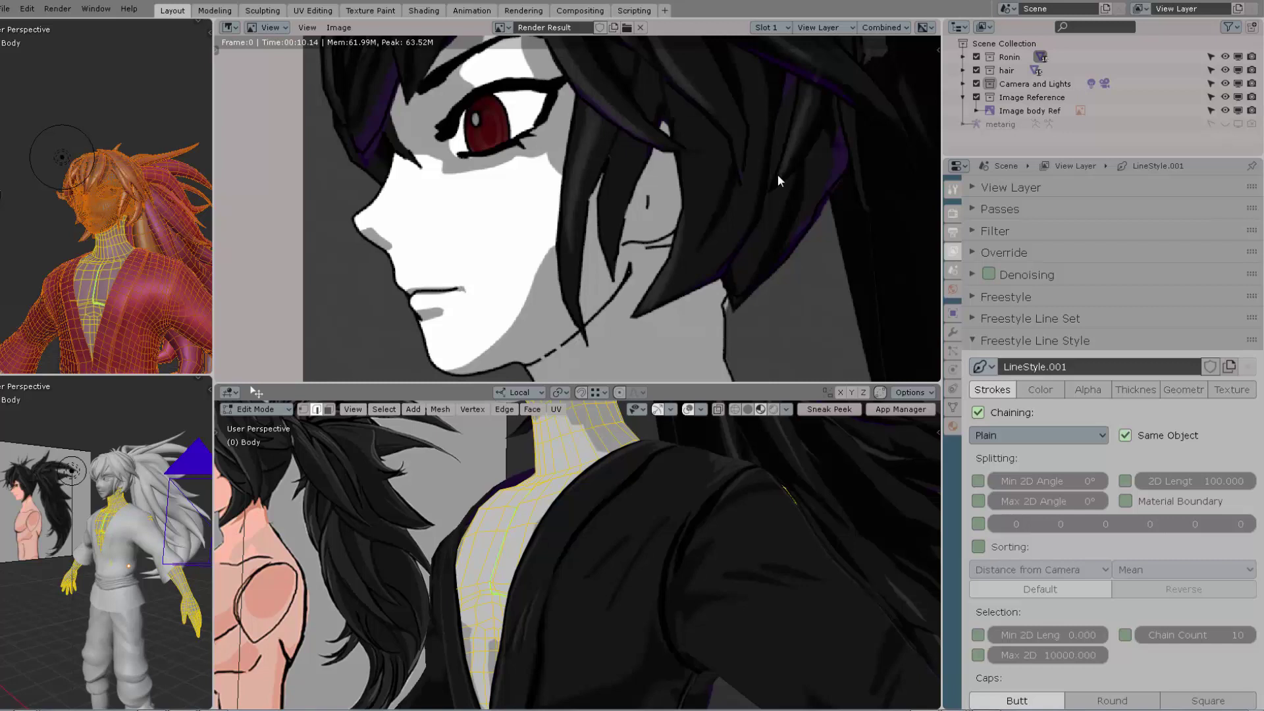
left_click(1040, 389)
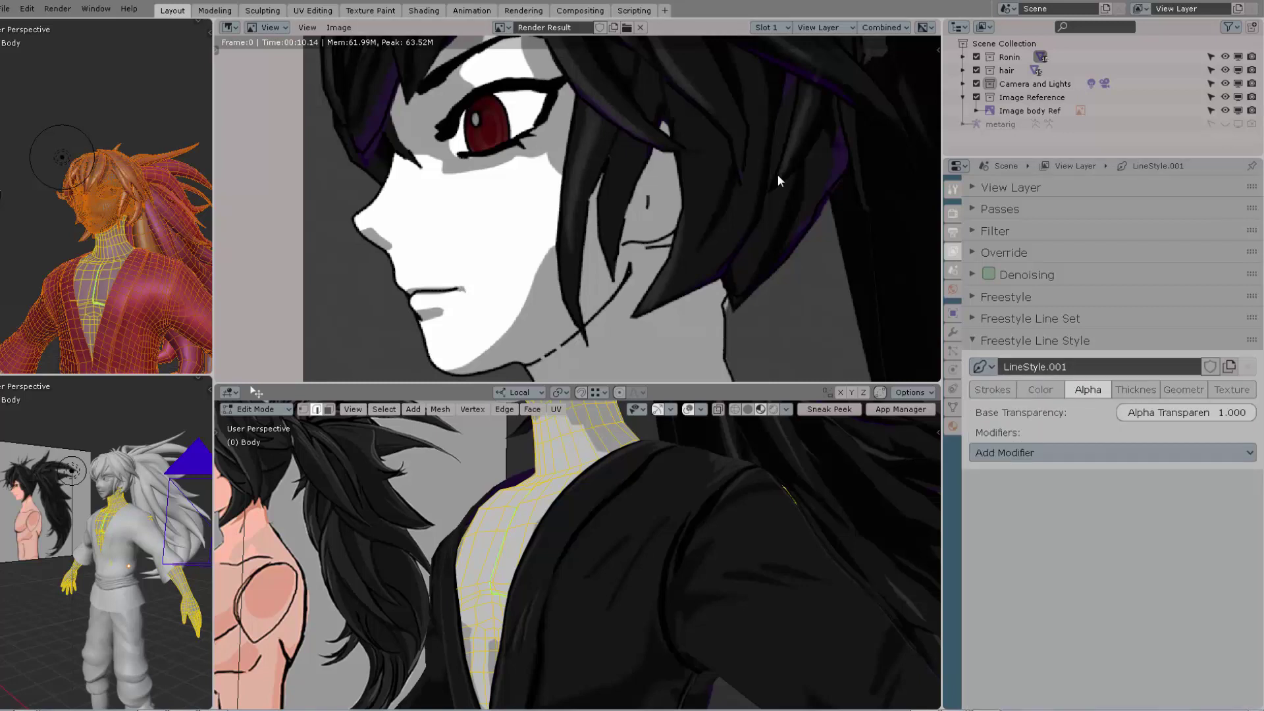
left_click(1135, 389)
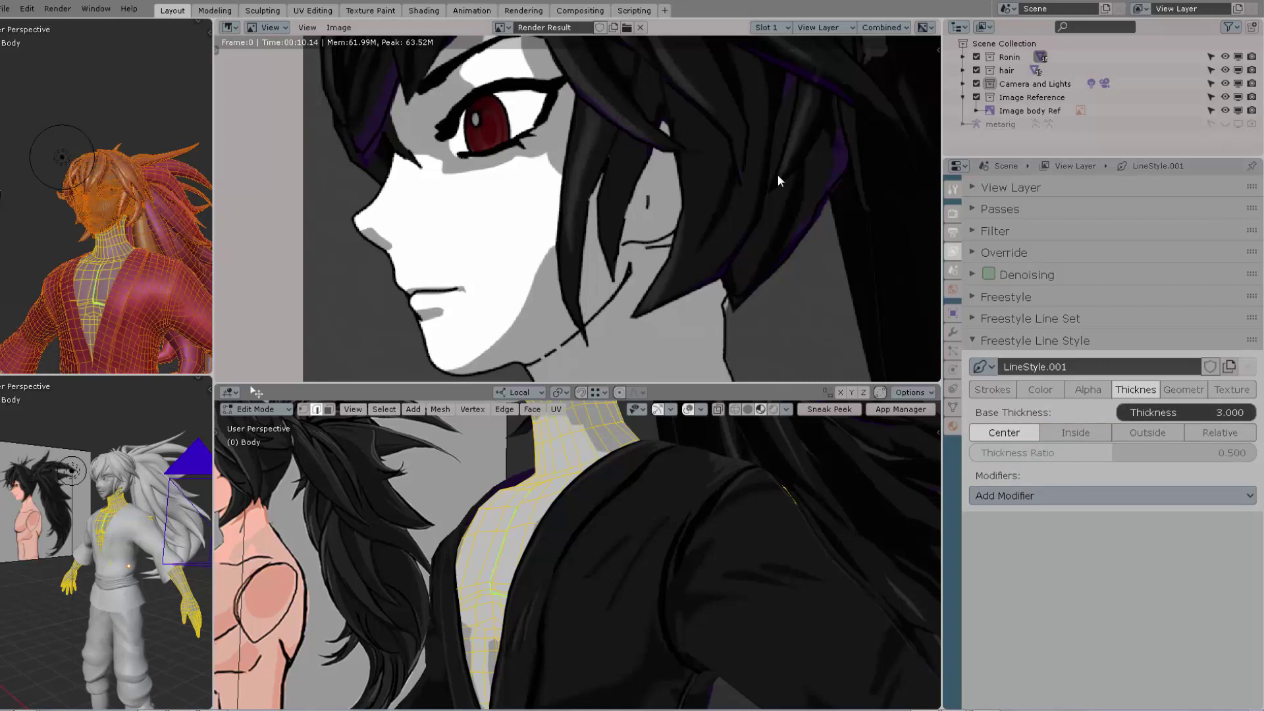
left_click(772, 27)
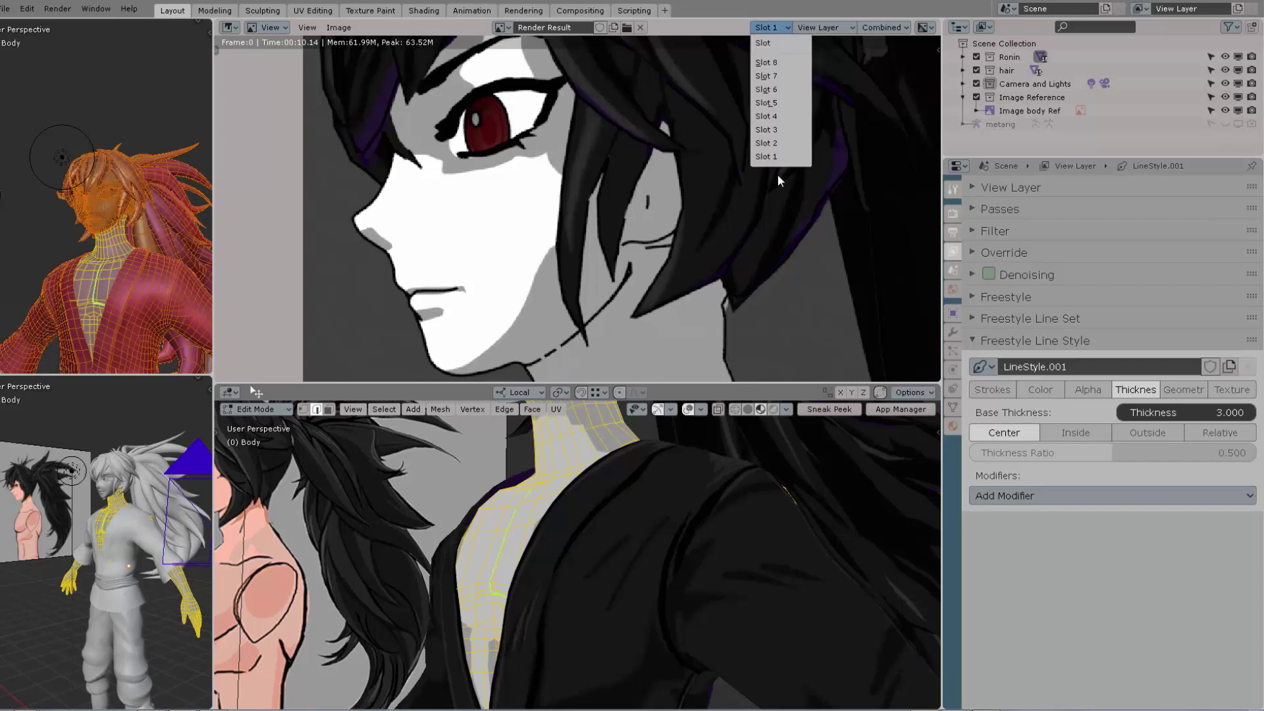
left_click(766, 143)
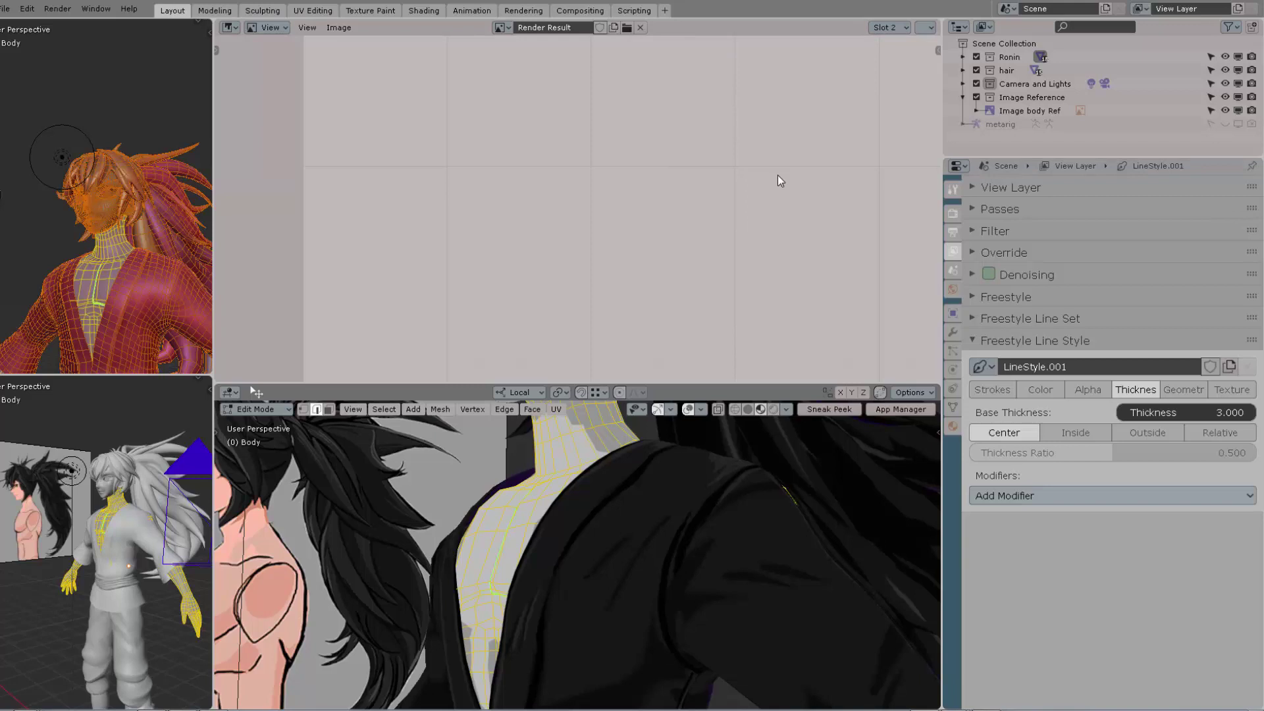
Step: Add an Along Stroke modifier to the thickness settings of LineStyle.001
left_click(1112, 495)
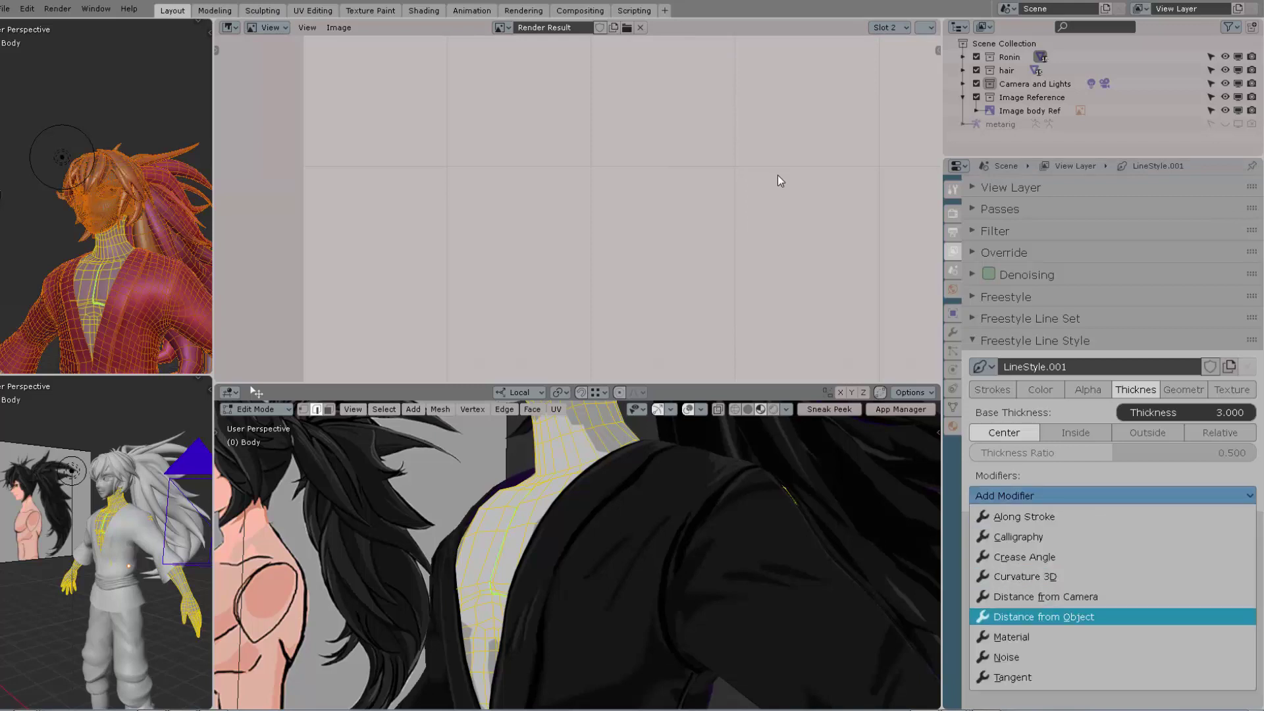
key("Up")
key("Up")
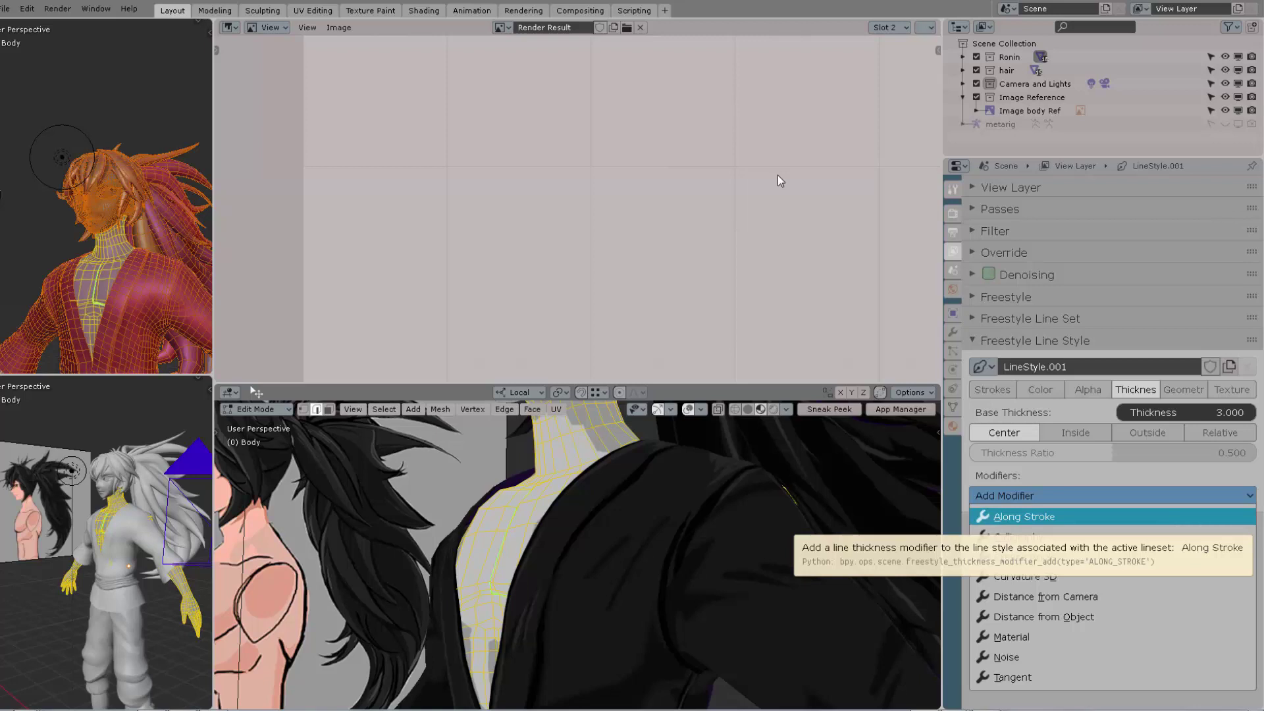
key("Return")
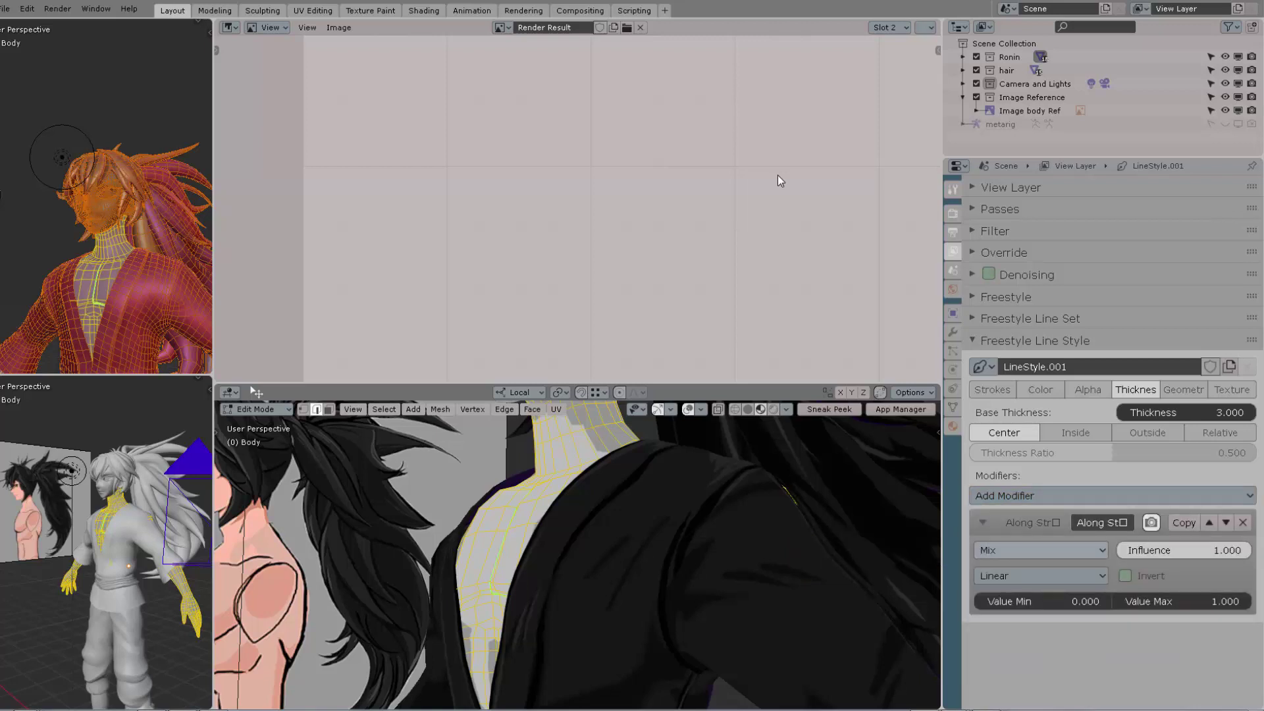
Step: Set the Along Stroke modifier's blend mode to Multiply and its mapping to Curve
left_click(1040, 549)
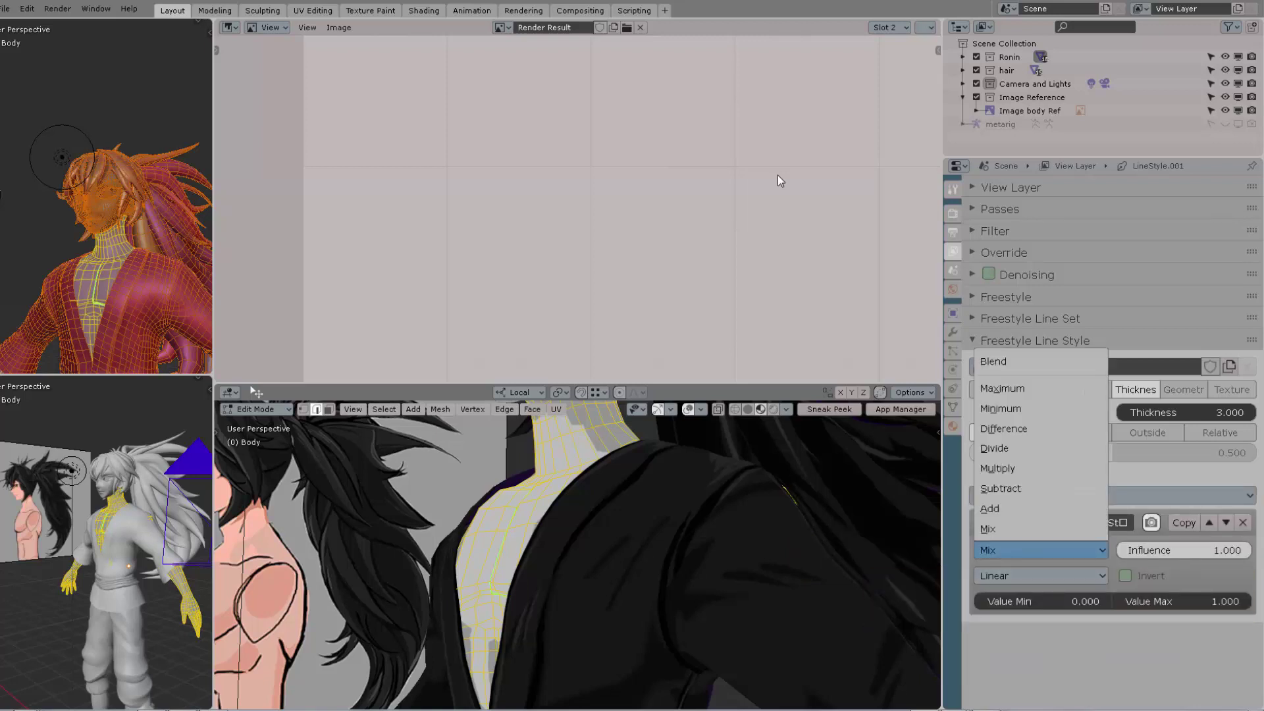
key("Down")
key("Down")
key("Down")
key("Down")
key("Down")
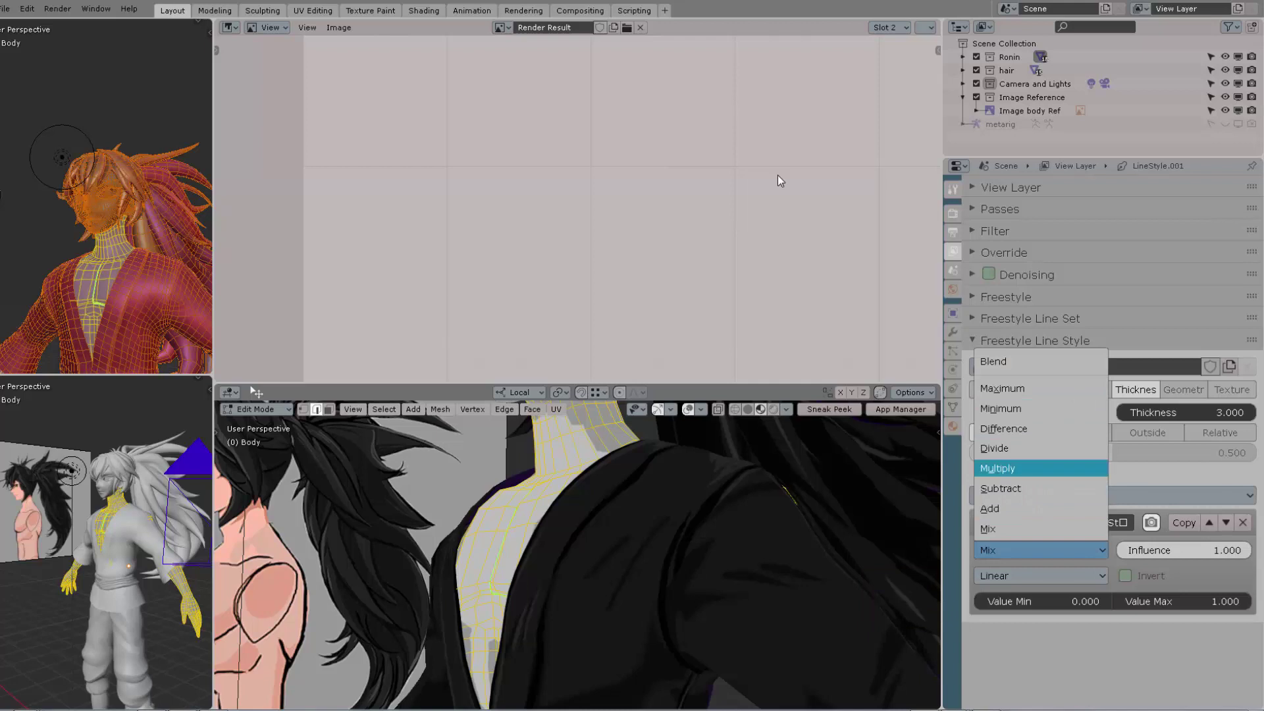
key("Return")
key("Down")
key("Return")
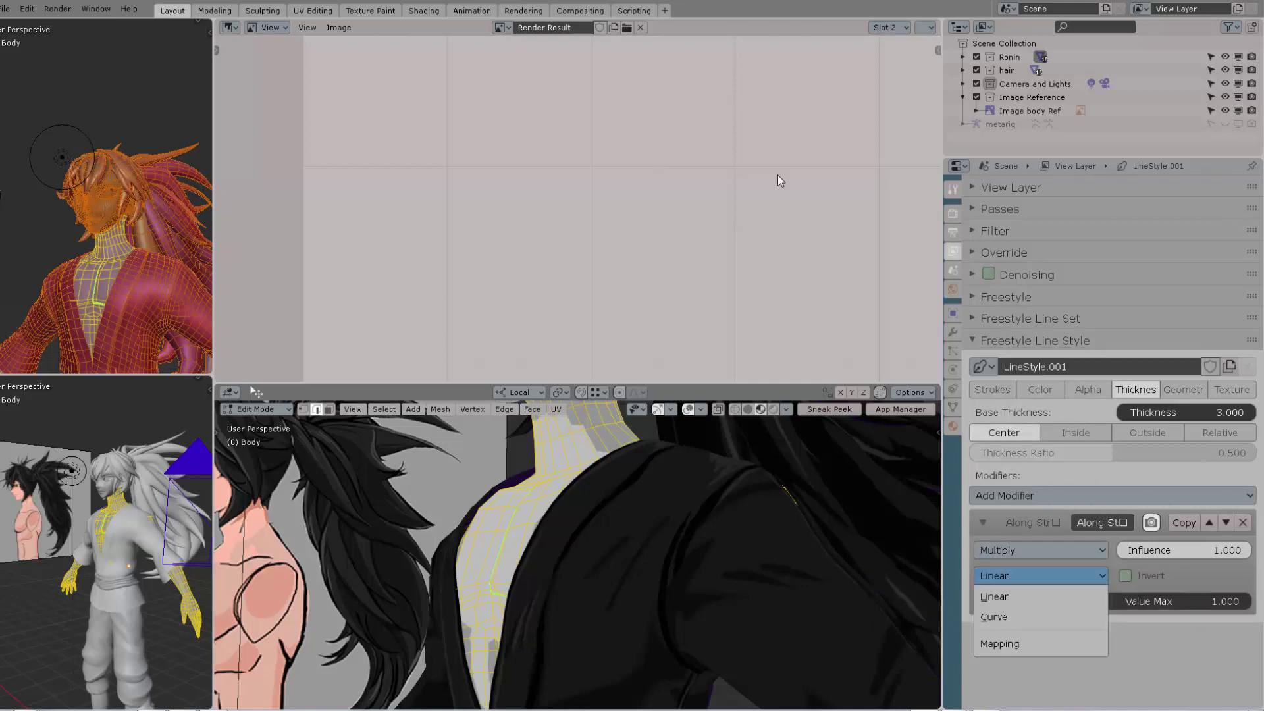
key("Down")
key("Return")
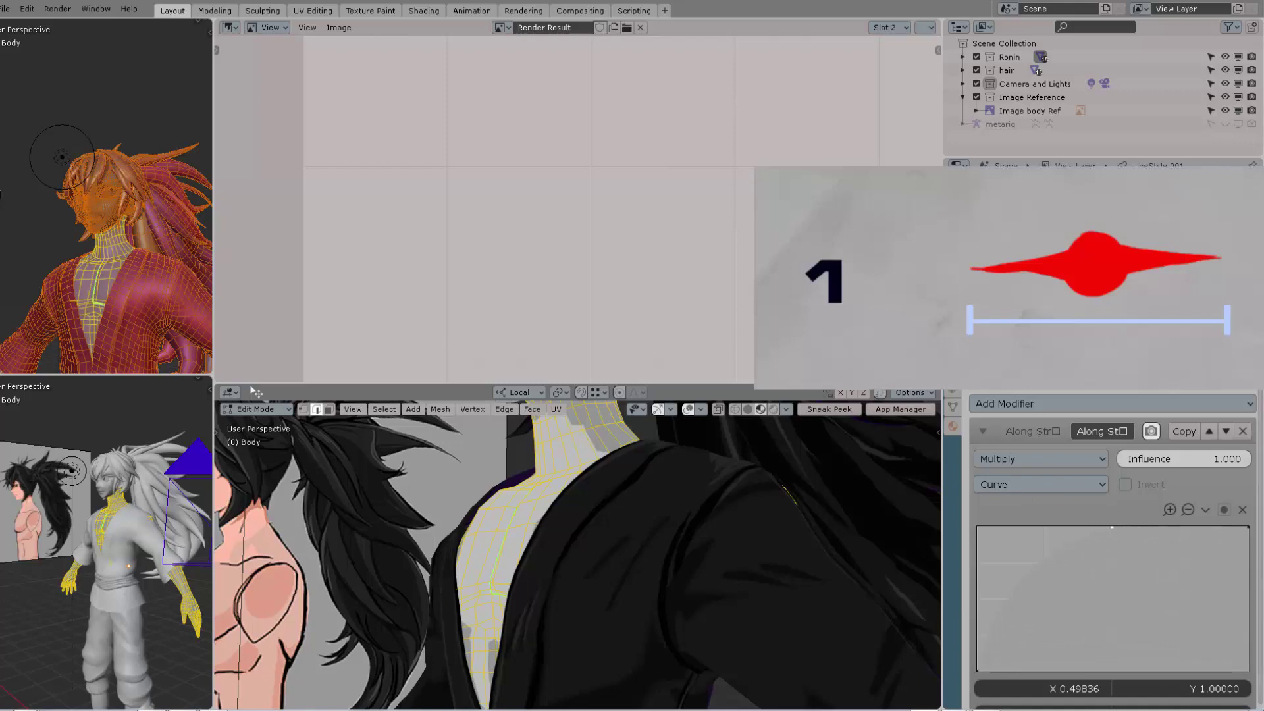
Step: Shape the thickness curve as a dome with both ends at zero, reshape its slope through X 0.67213, Y 0.16875, and render
left_click_drag(1248, 527, 1248, 671)
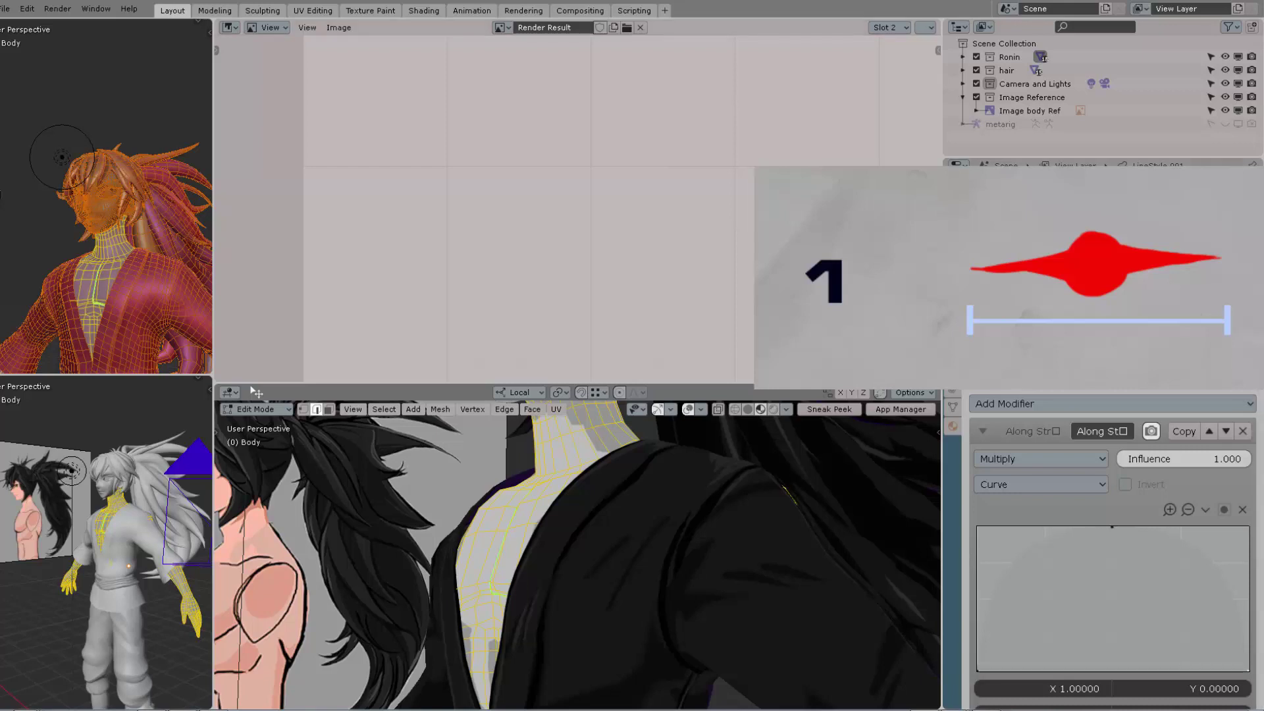
key("F12")
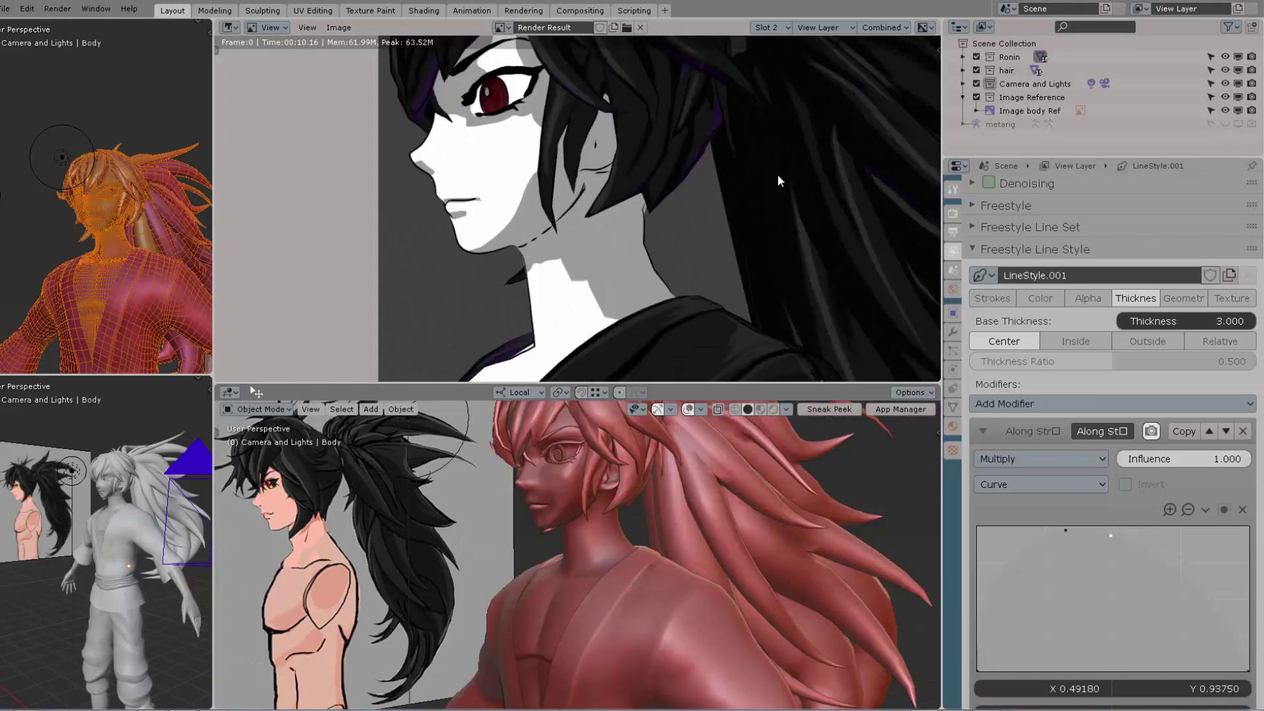
left_click_drag(1065, 530, 1019, 531)
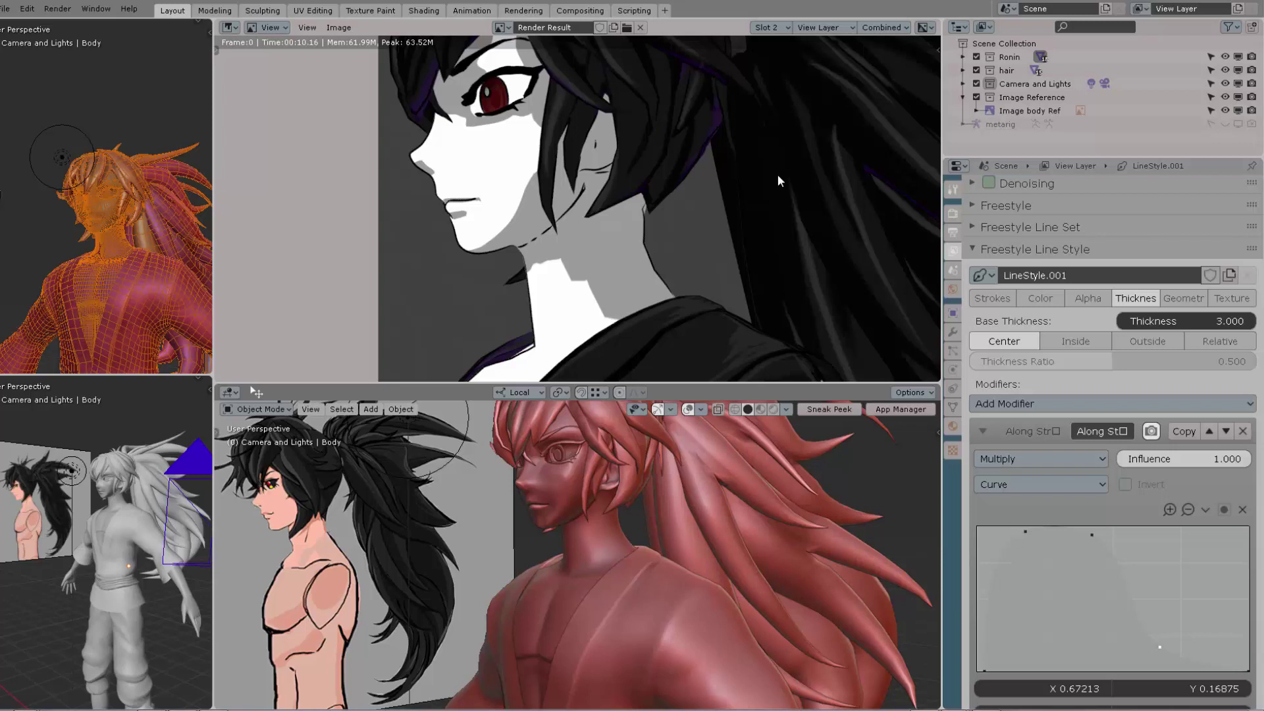
key("F12")
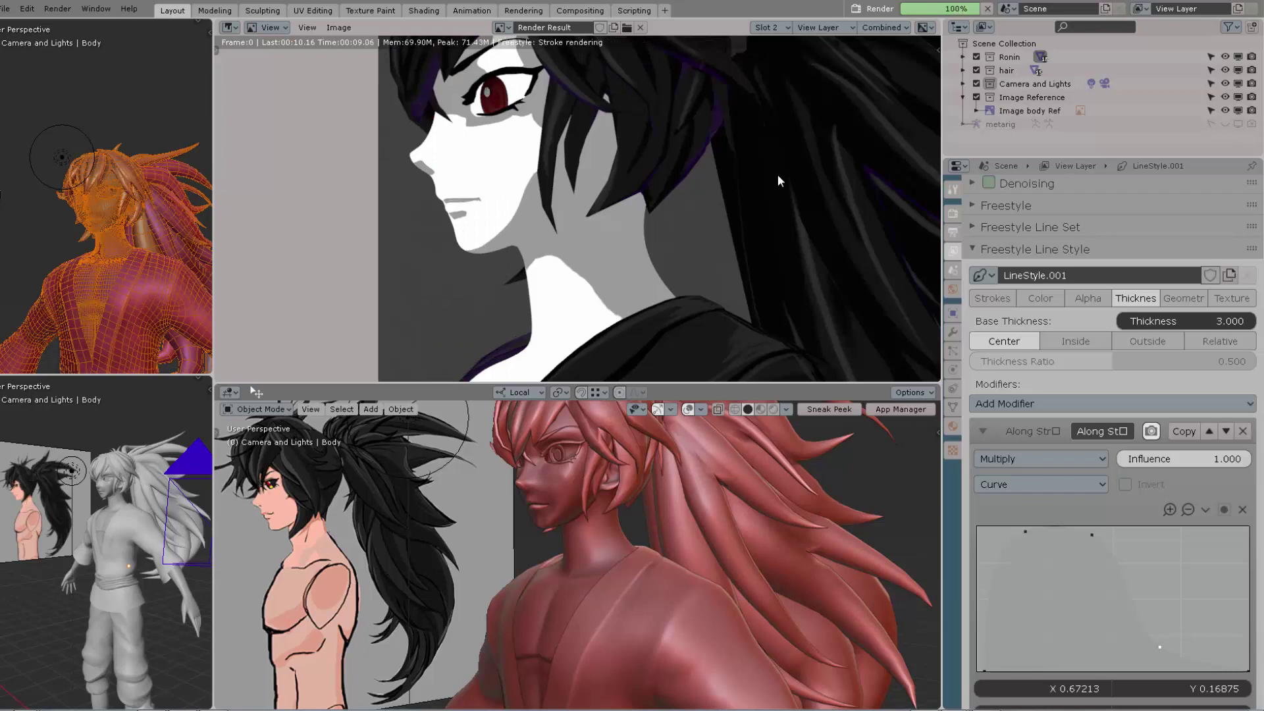
Step: Inspect the rendered tapering of the lines on the face, ear, jaw and chest
scroll(779, 181, "up", 4)
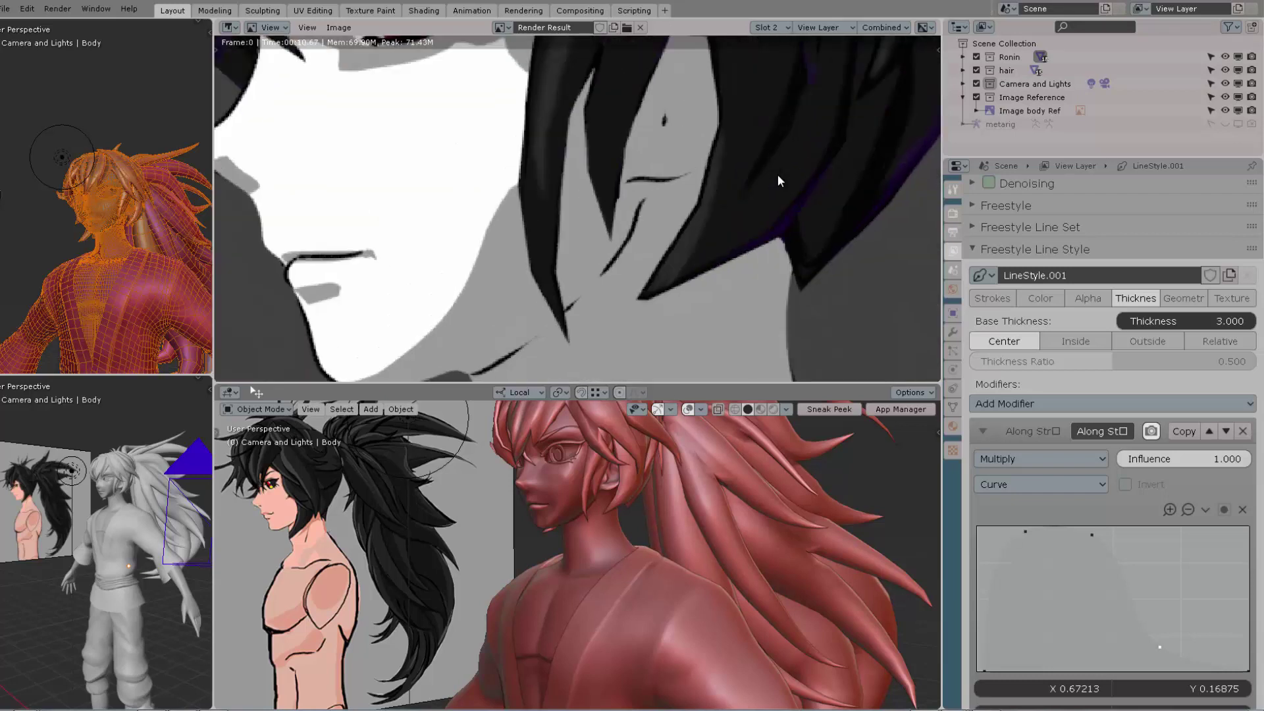
scroll(779, 181, "down", 2)
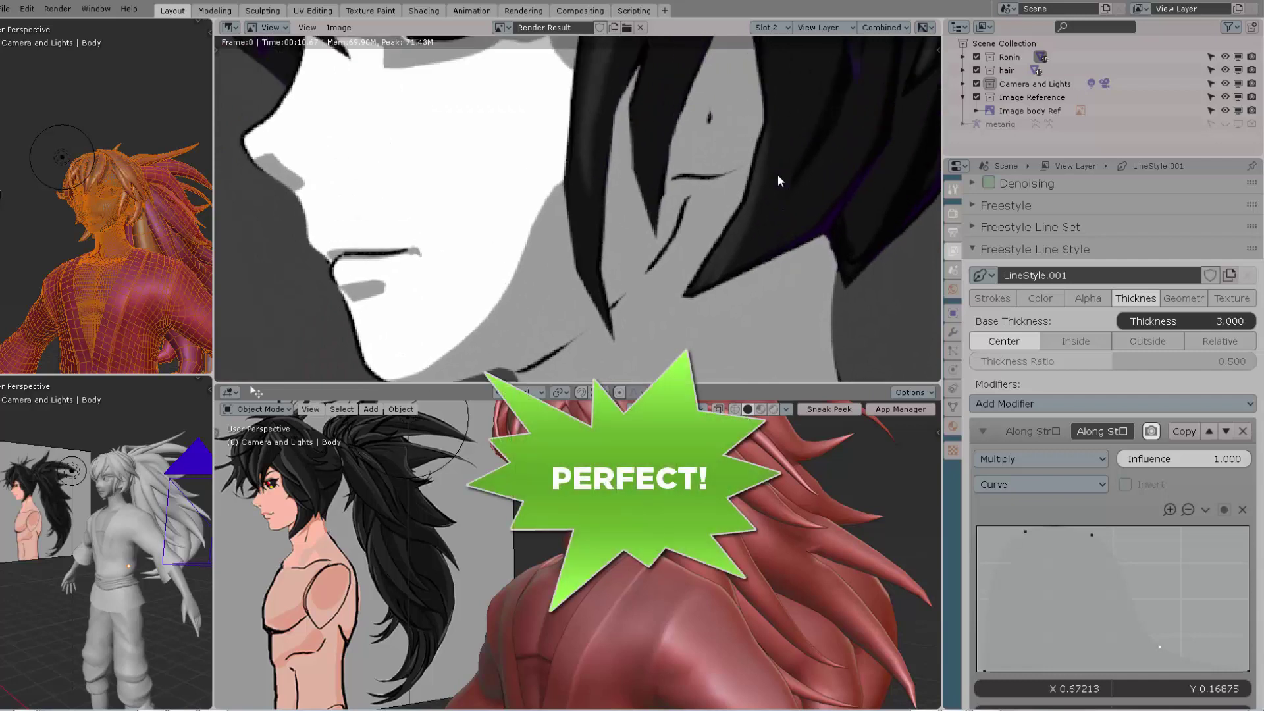
scroll(779, 181, "up", 2)
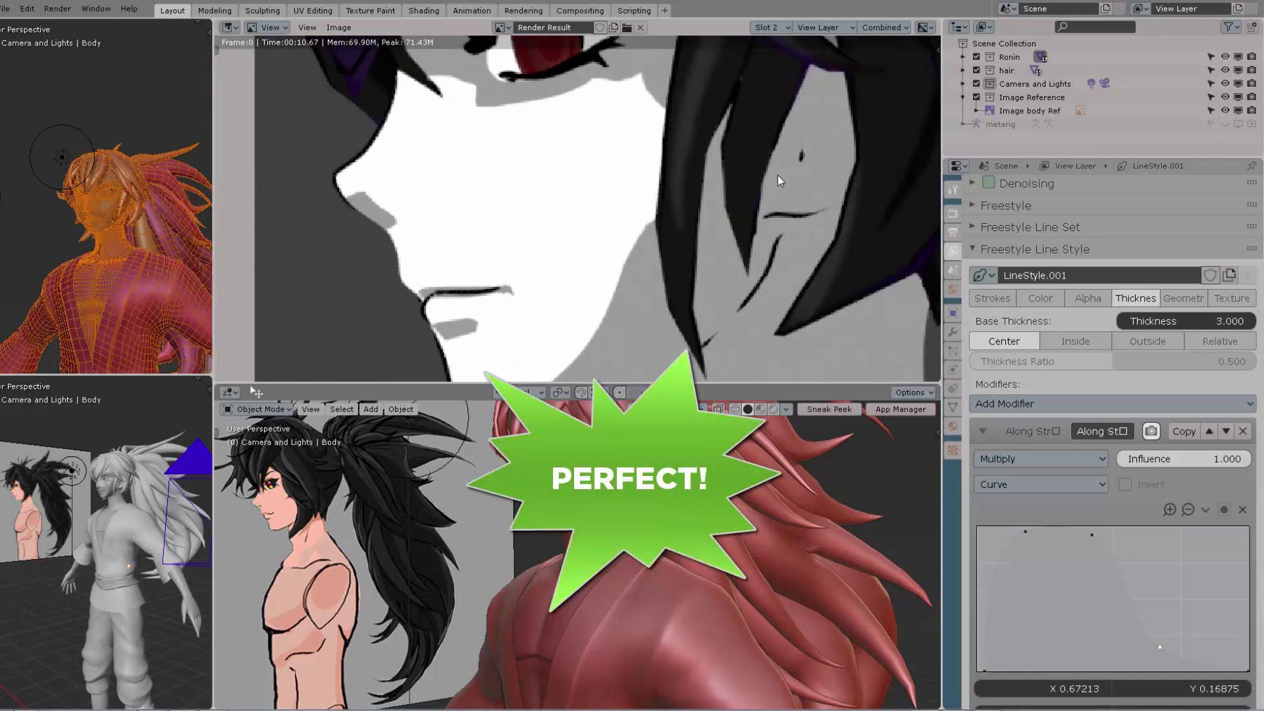
scroll(779, 181, "down", 4)
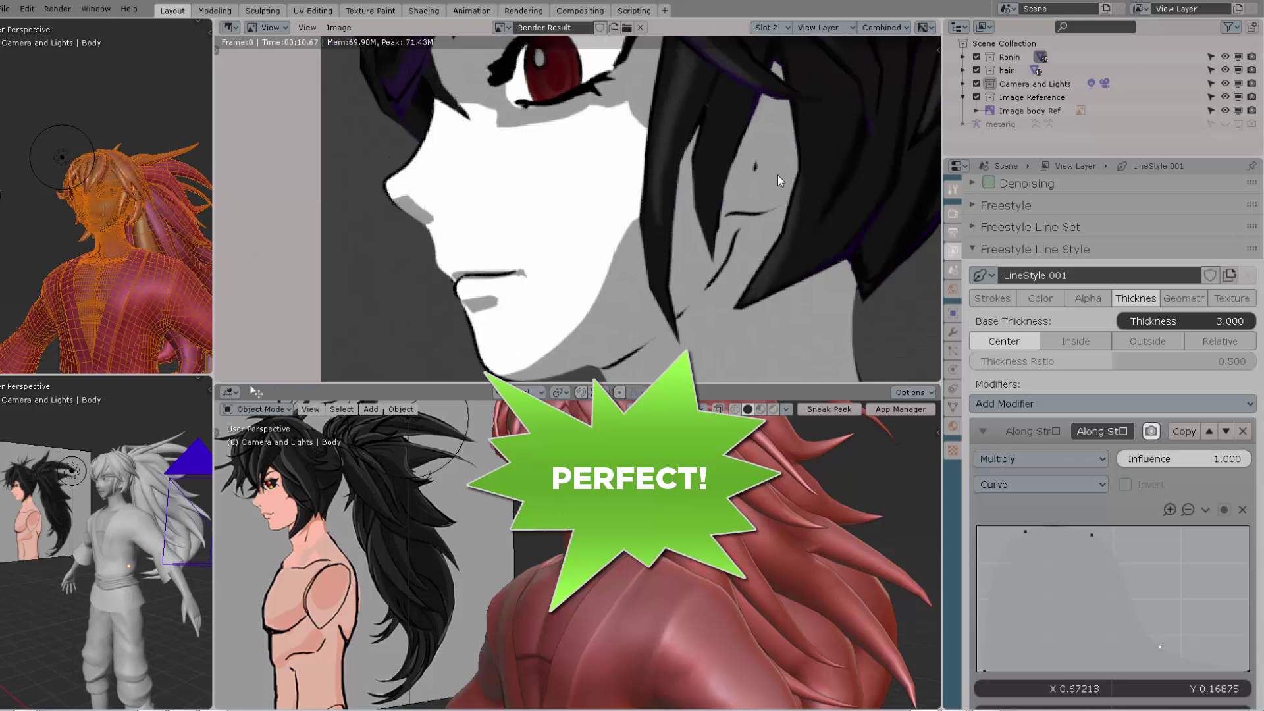
scroll(779, 181, "down", 3)
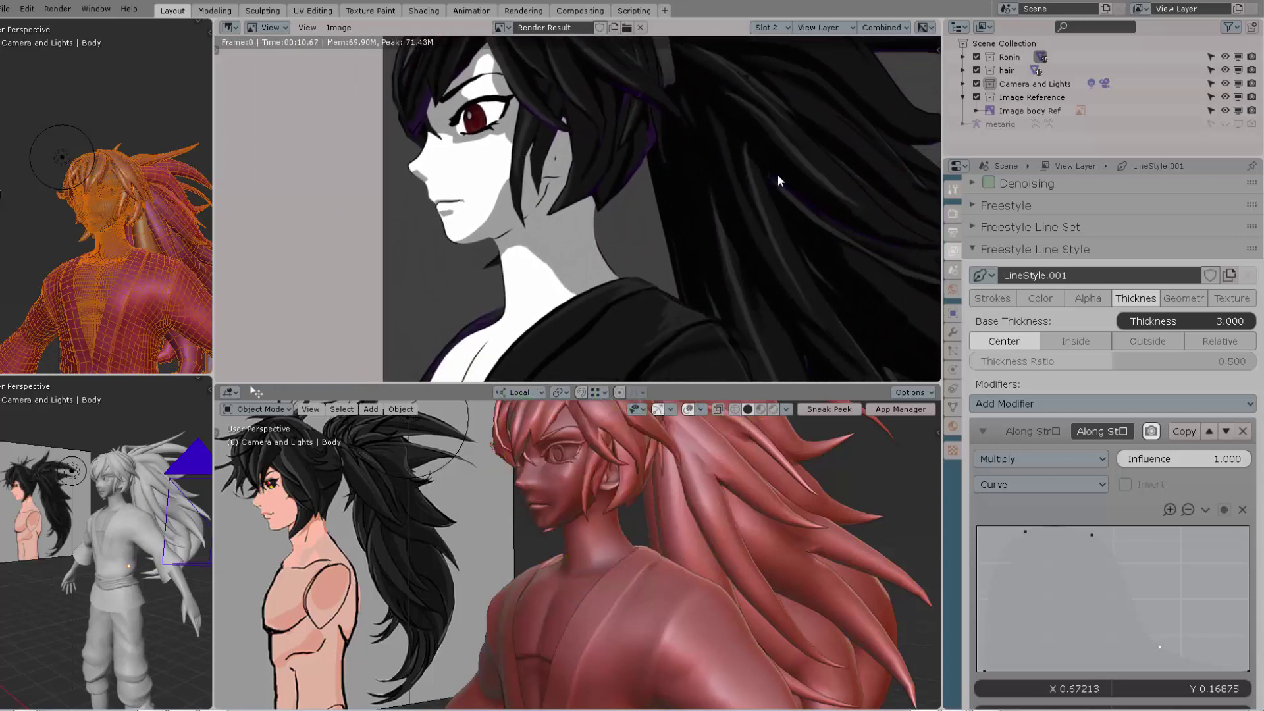
scroll(779, 181, "up", 3)
scroll(779, 181, "down", 3, "shift")
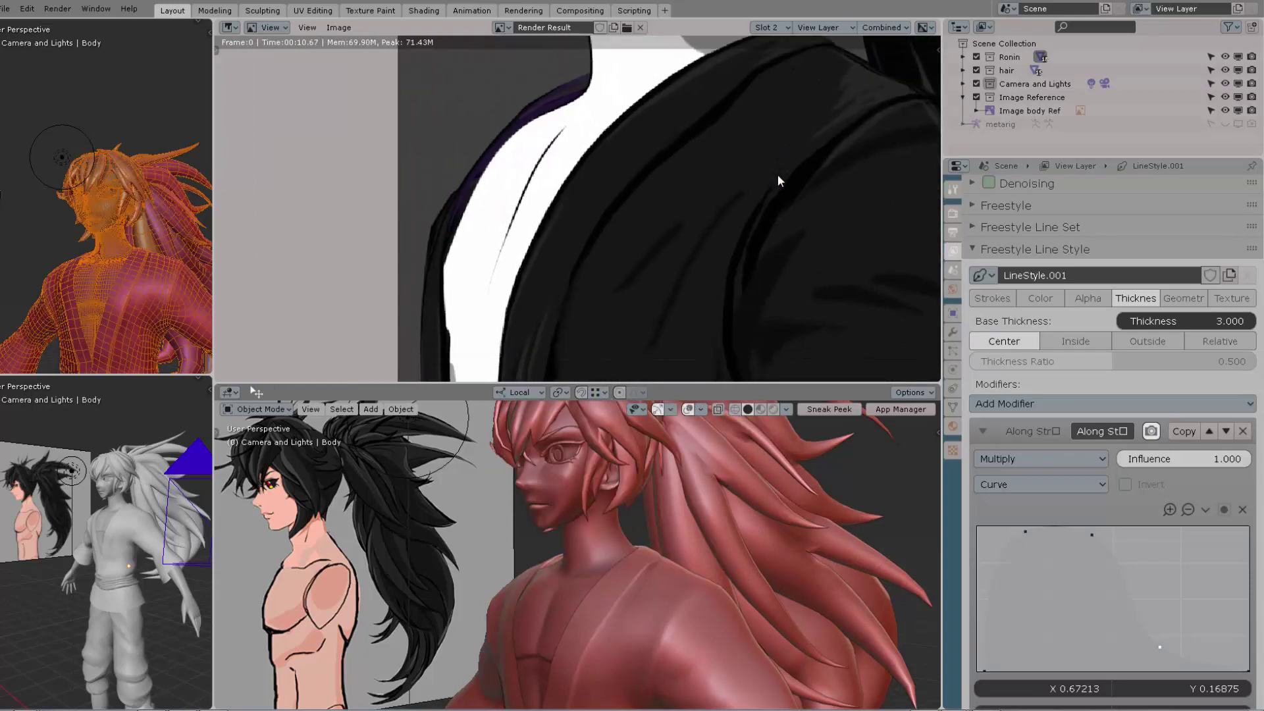
scroll(779, 181, "up", 3)
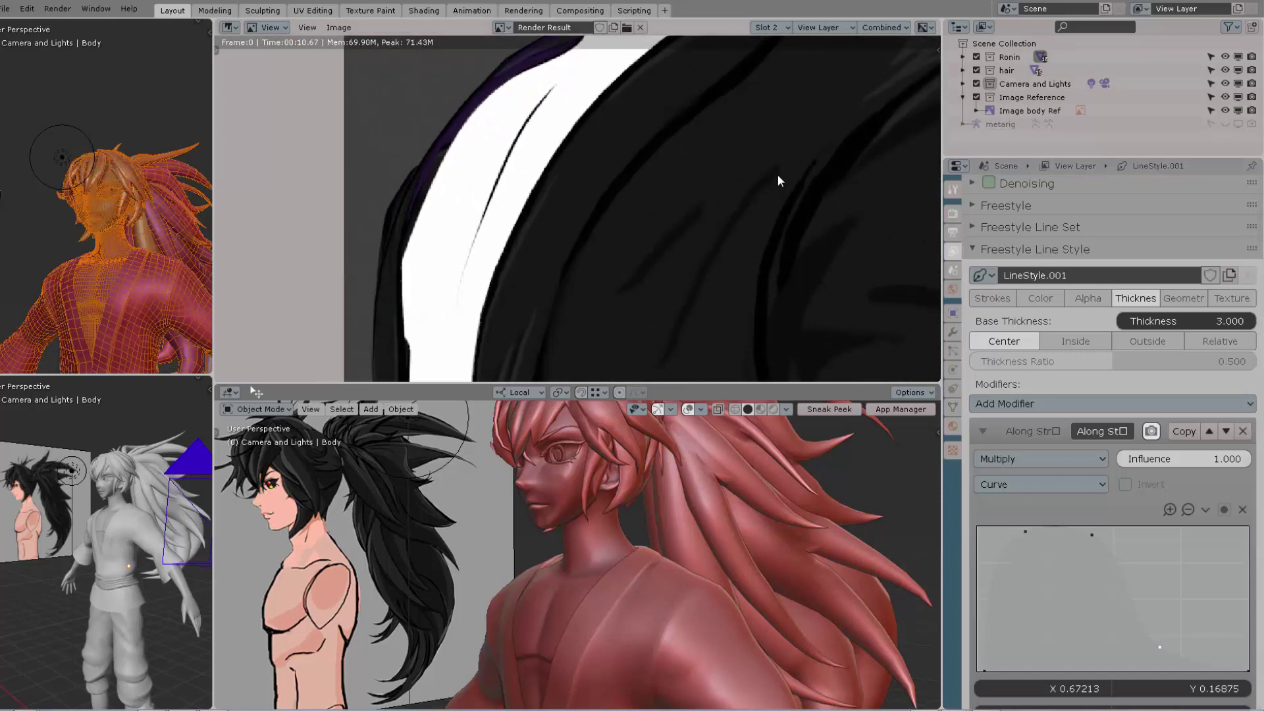
Step: Widen the thickness curve with its lower point at X 0.88525, Y 0.18750, raise its far end slightly, and render again
left_click_drag(1159, 647, 1217, 644)
key("F12")
scroll(778, 180, "down", 6)
key("F12")
scroll(779, 180, "up", 6)
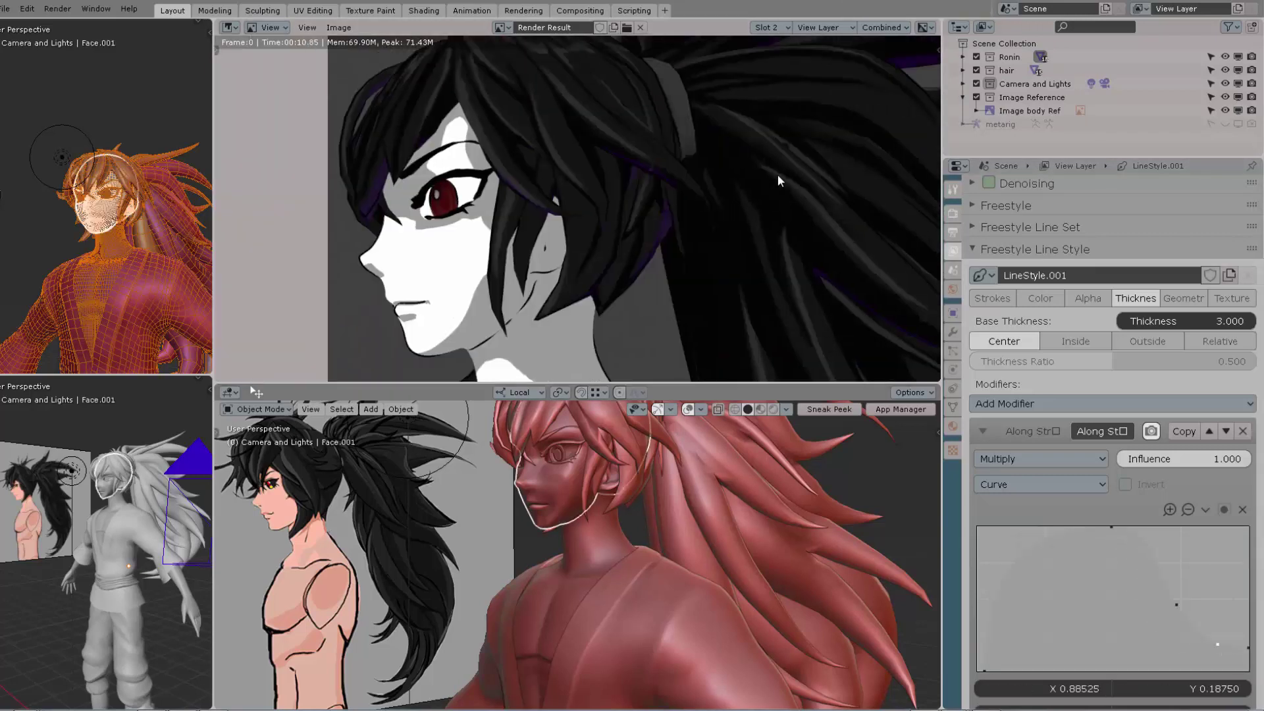
Step: Examine the face mesh's painted colors in Vertex Paint mode, and return to Object Mode
key("ctrl+Tab")
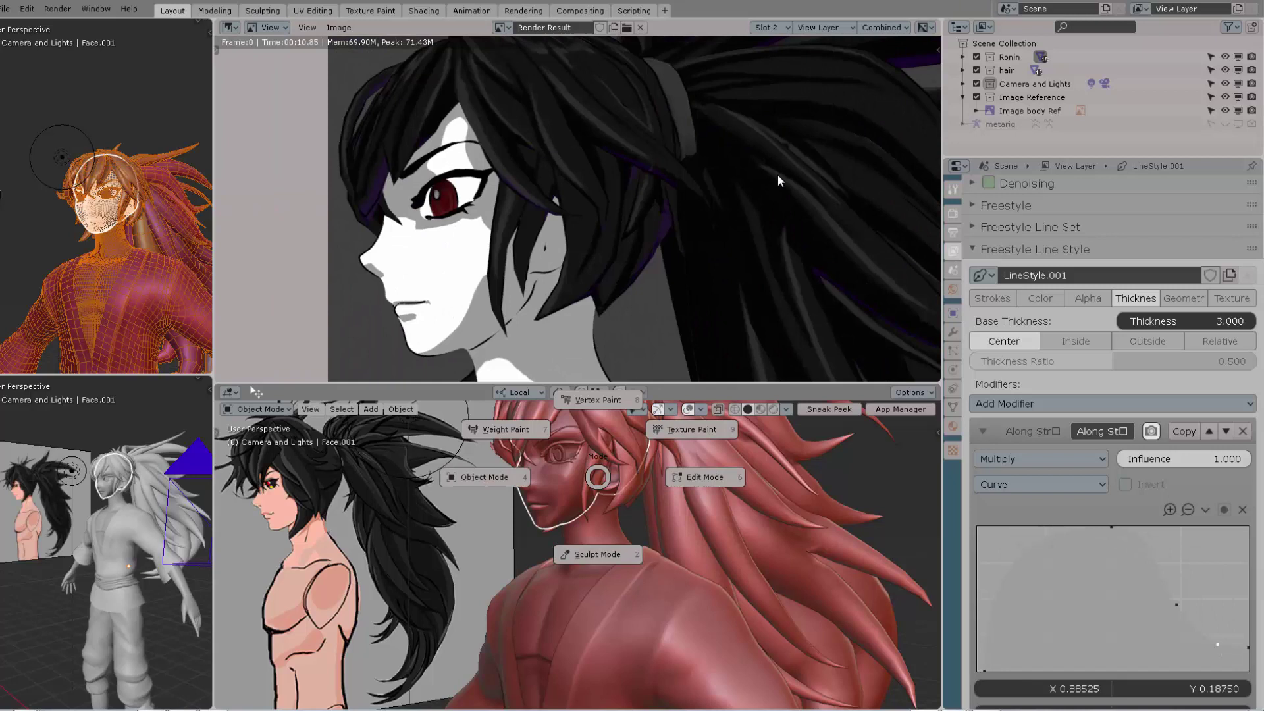
left_click(598, 400)
mouse_move(557, 478)
middle_mouse_down()
mouse_move(759, 487)
mouse_move(690, 522)
mouse_move(596, 516)
mouse_move(596, 573)
mouse_move(540, 570)
middle_mouse_up()
scroll(663, 516, "up", 4)
middle_click_drag(386, 429, 640, 496)
key("ctrl+Tab")
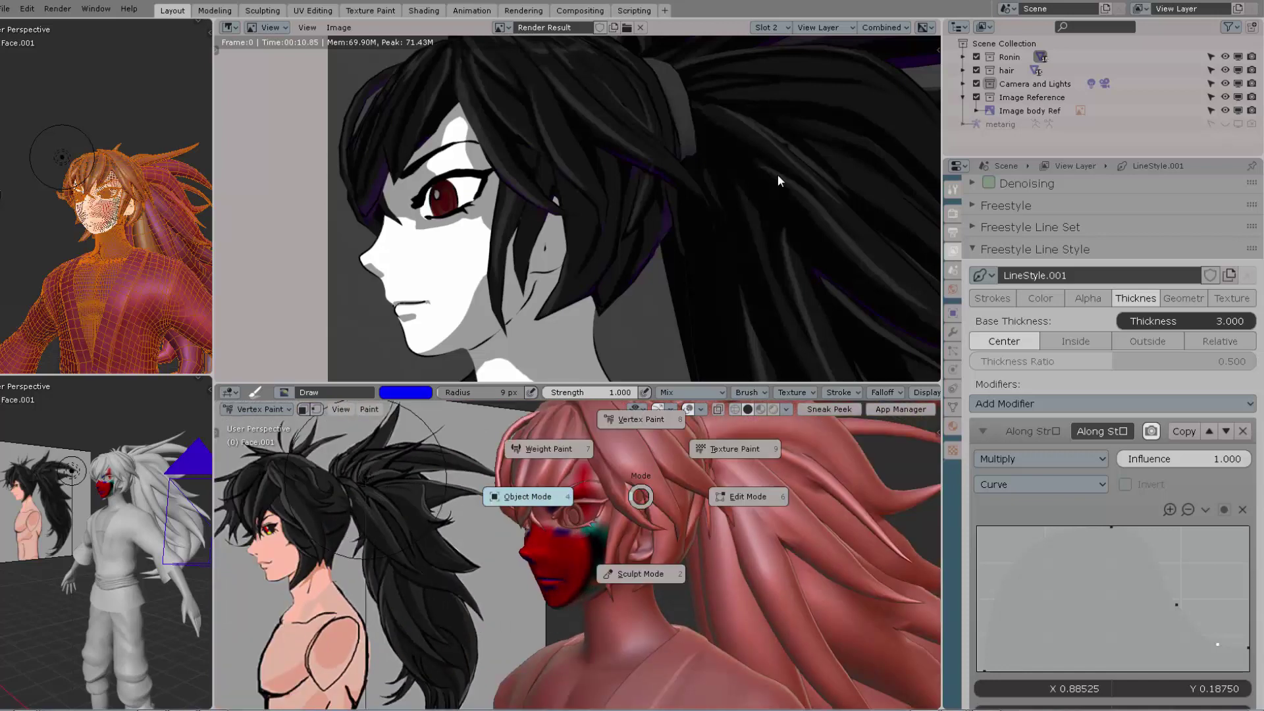
left_click(527, 497)
Step: Select the point light beside the head, move it slightly, and display the viewport in rendered shading
left_click(366, 479)
scroll(366, 478, "down", 3)
middle_click_drag(366, 479, 411, 459)
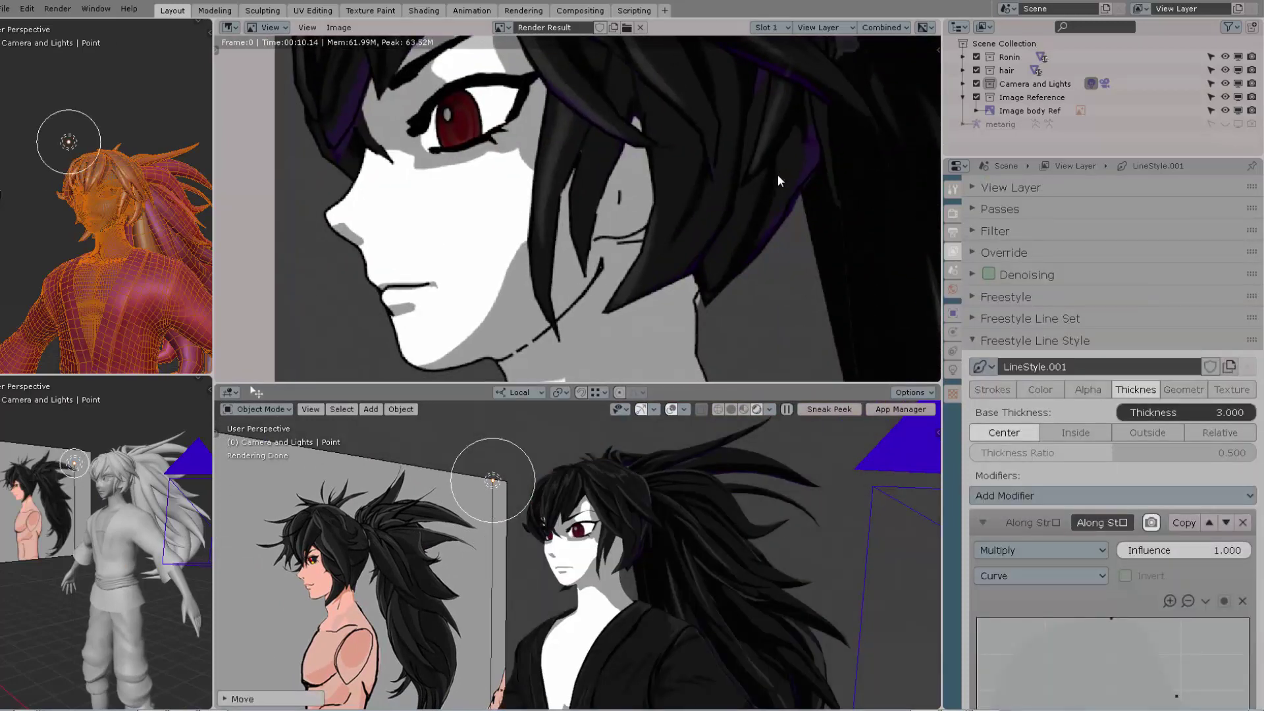
Step: Compare the renders in Slot 1 and Slot 2 for line thickness around the face, ear and neck
key("j")
key("j")
key("j")
key("j")
key("j")
key("j")
key("j")
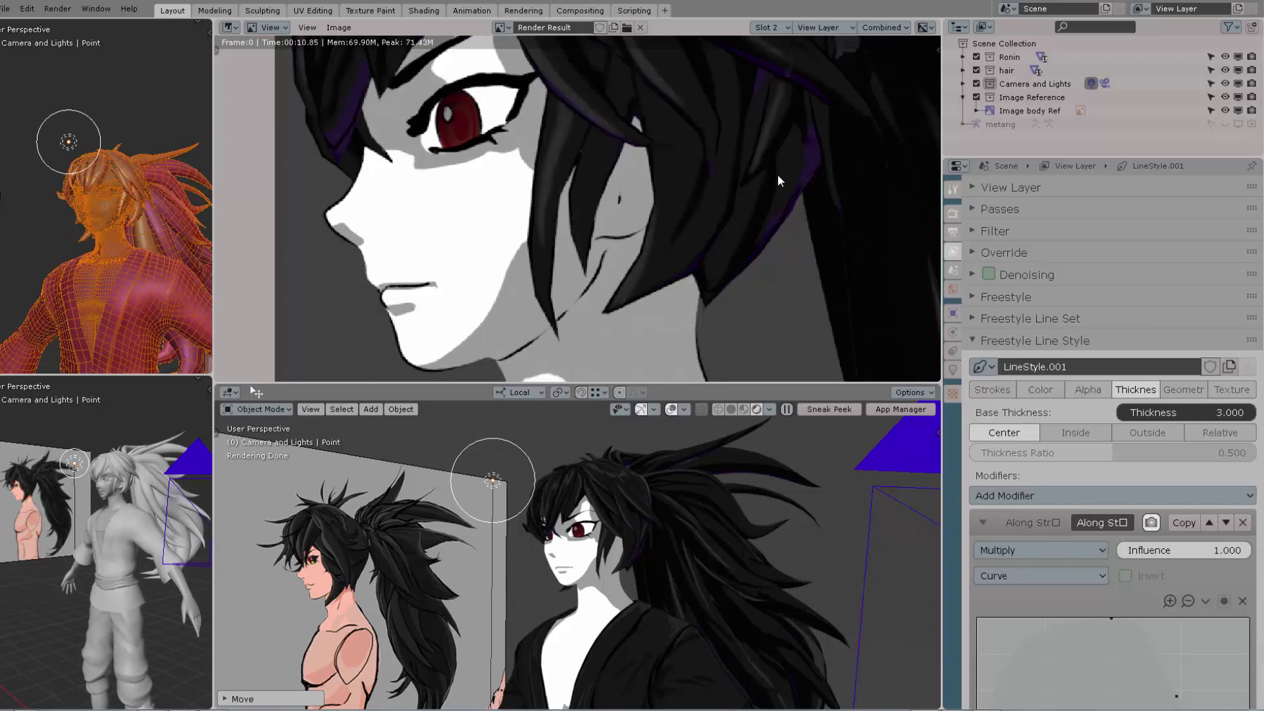
key("j")
key("j")
key("j")
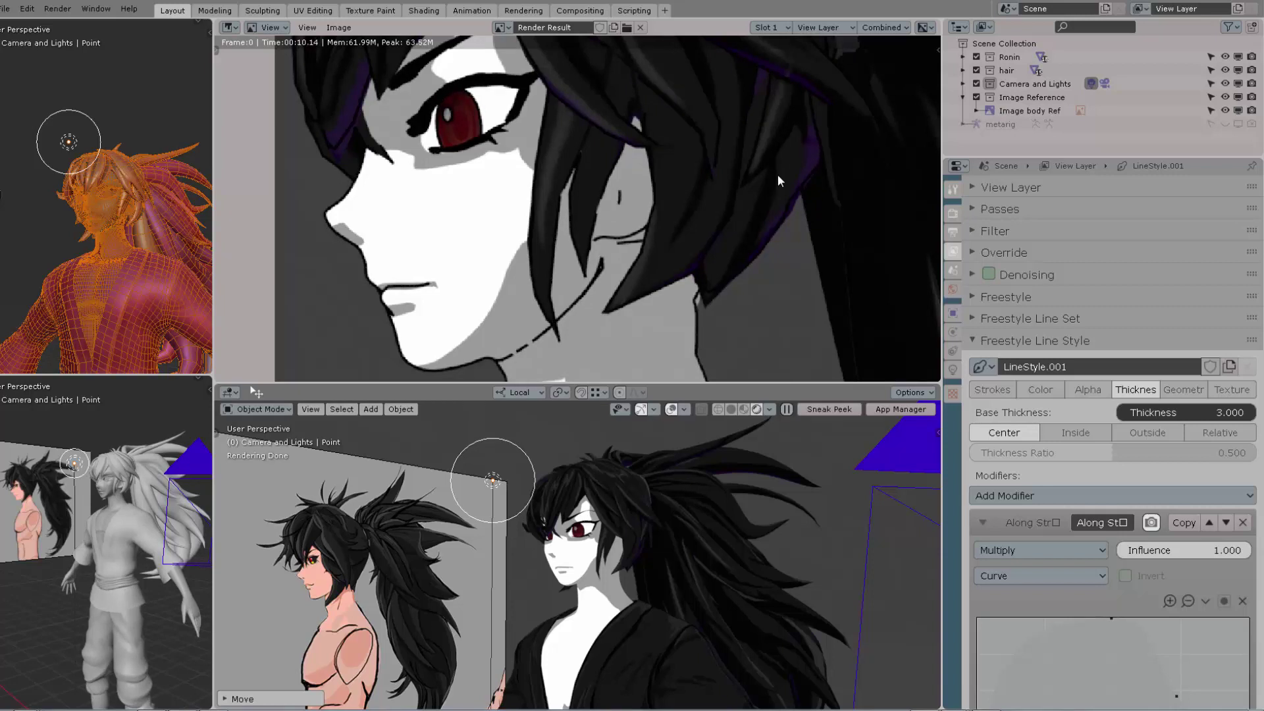
key("j")
key("j")
key("j")
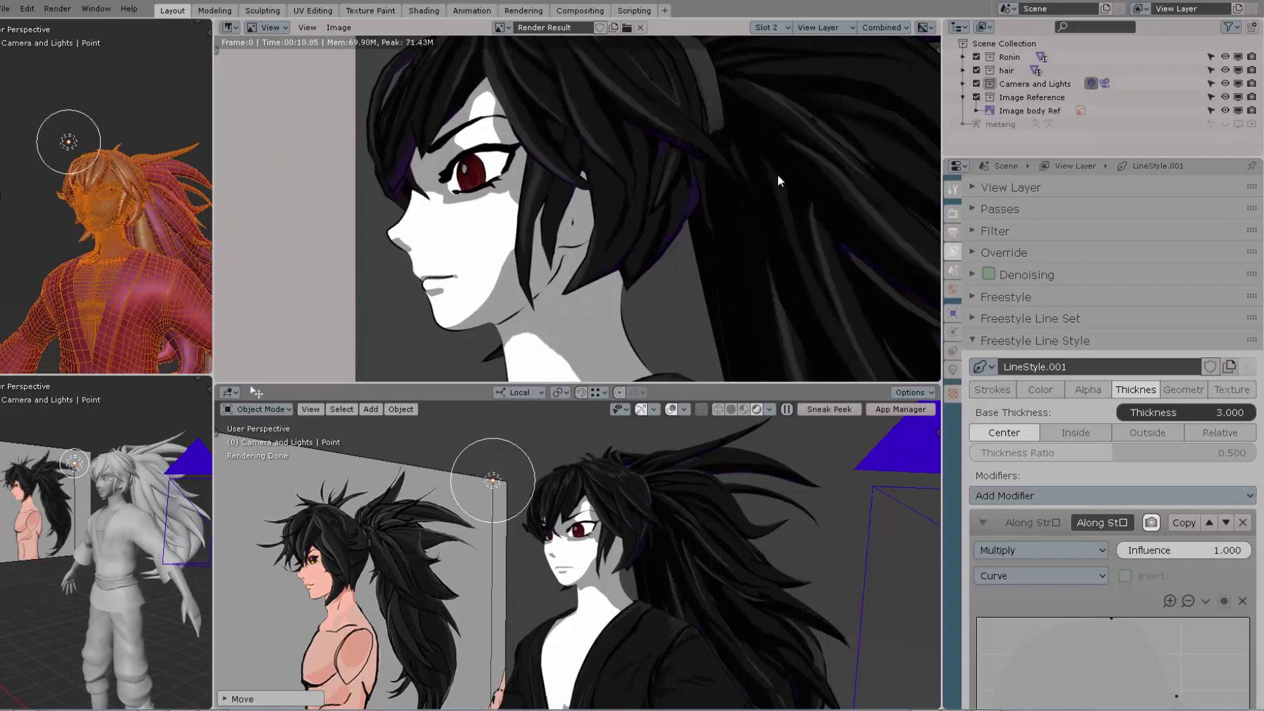
middle_click_drag(778, 181, 763, 191)
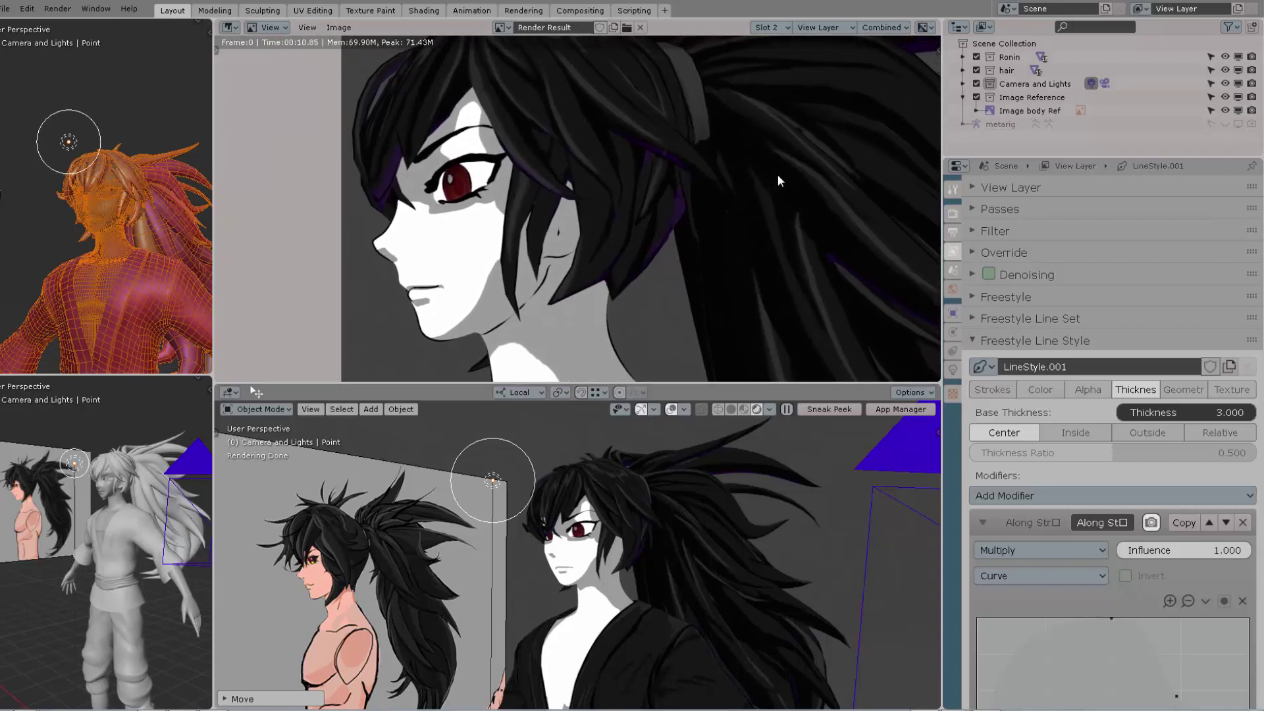
Step: Switch the render engine to Eevee and move the point light down in front of the character's face
left_click(952, 213)
left_click(1183, 191)
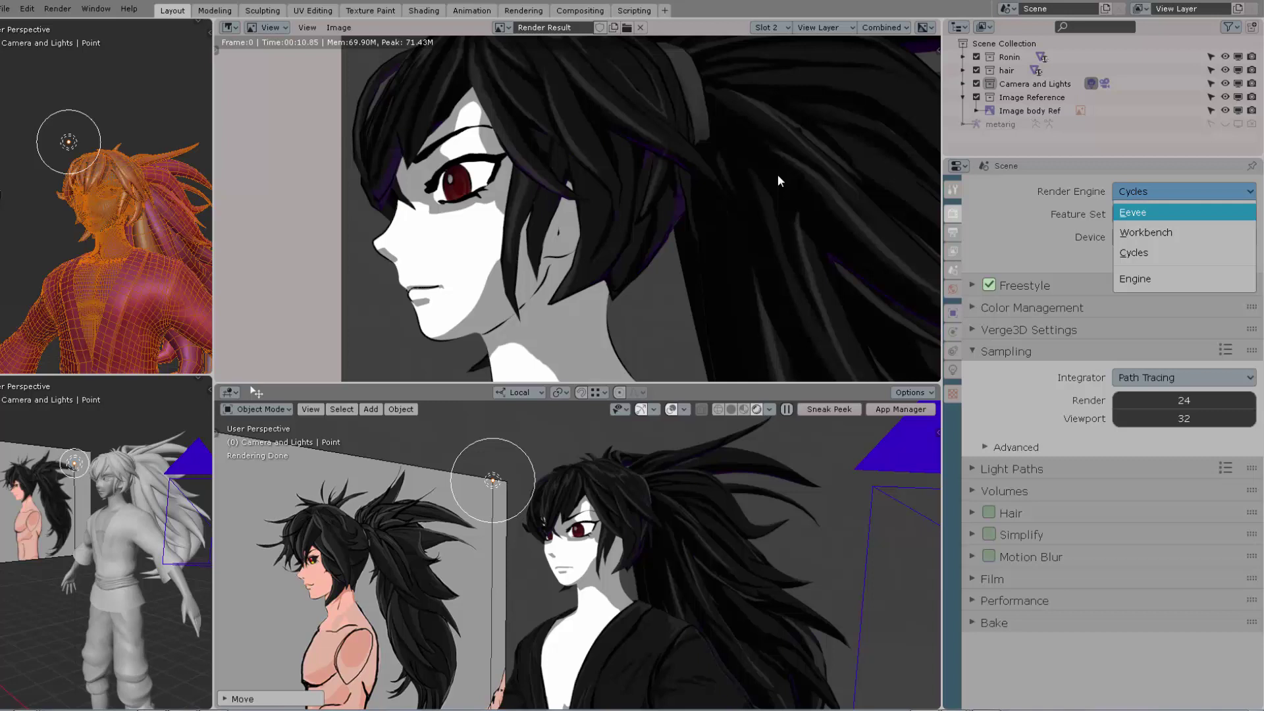
left_click(1145, 212)
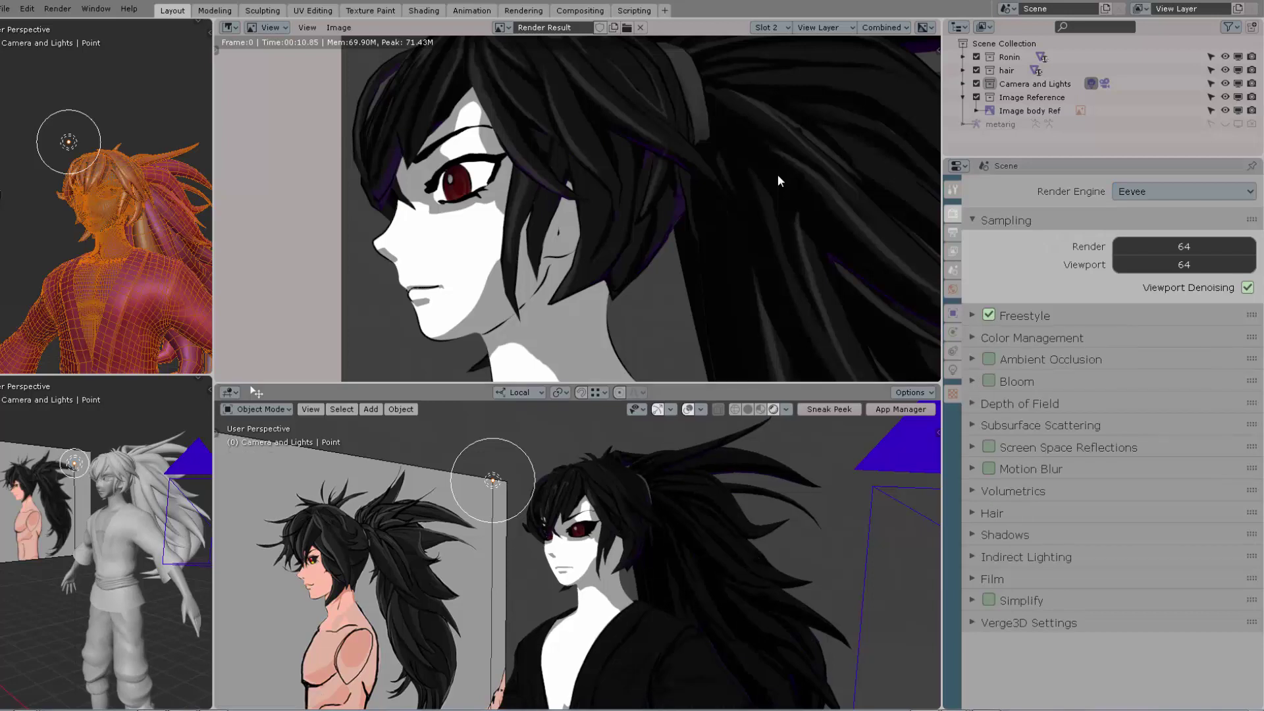
key("g")
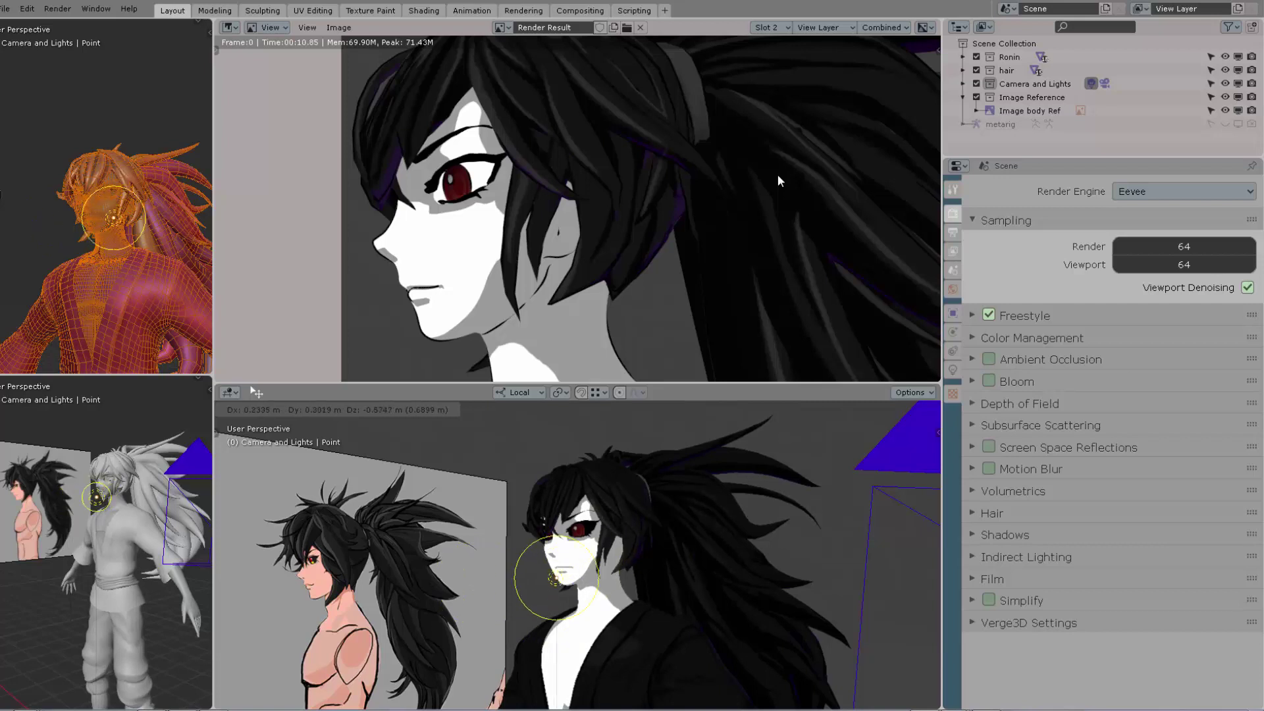
key("Return")
Step: View the face from the front and move the point light across to its other side to test the shading
middle_click_drag(577, 555, 685, 555)
scroll(577, 555, "up", 3)
key("g")
key("Return")
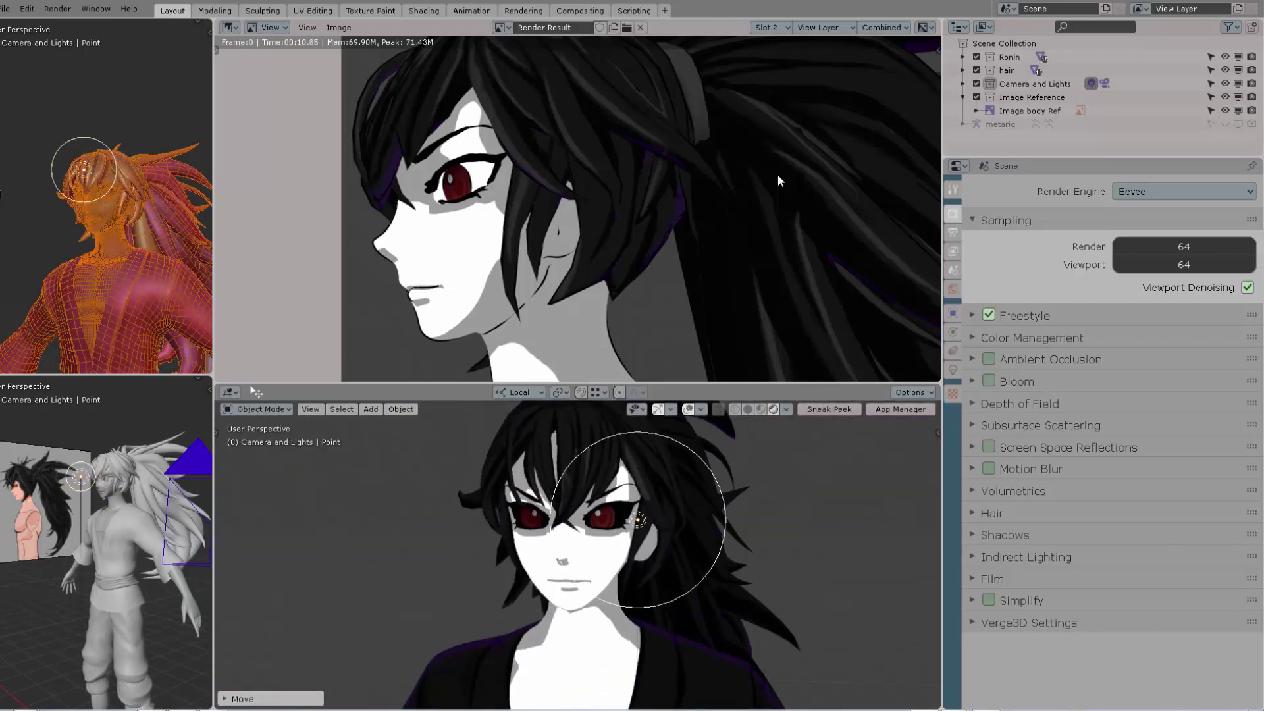
key("g")
key("Return")
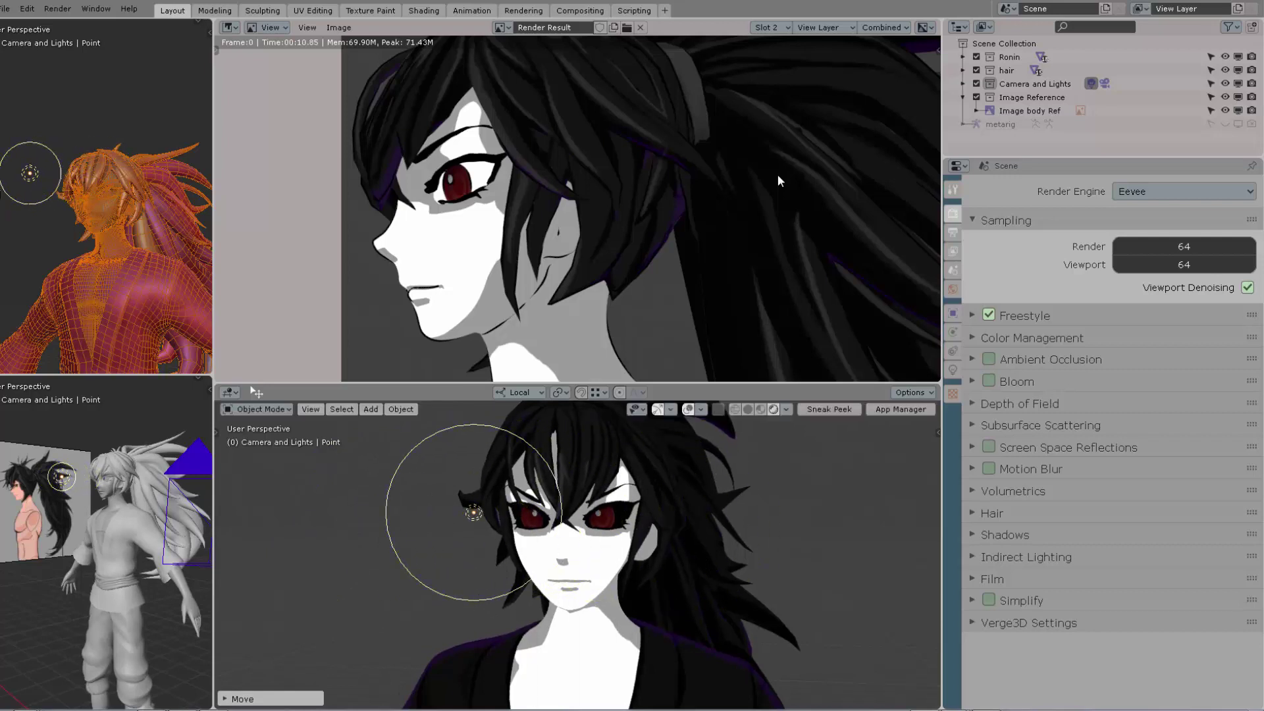
Step: Move the point light above and in front of the head, and check the shading from other angles
middle_click_drag(577, 555, 487, 554)
scroll(577, 555, "down", 2)
key("g")
key("Return")
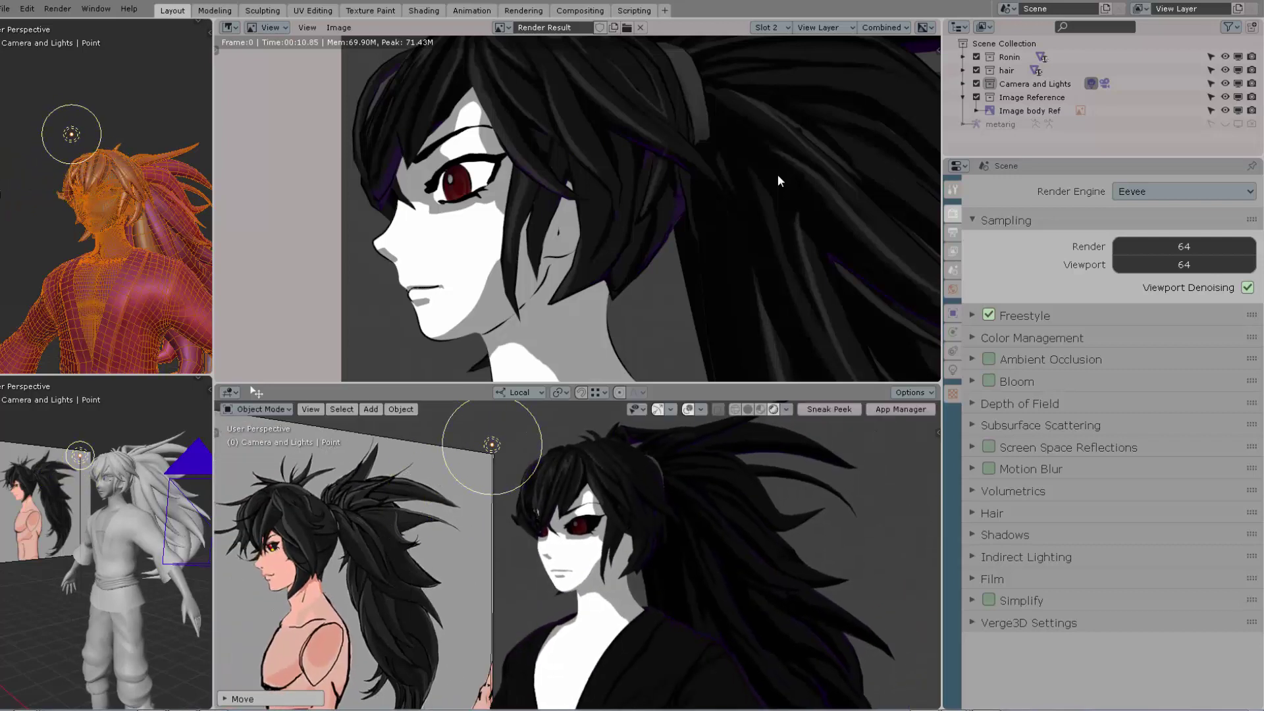
key("KP_4")
key("KP_4")
key("KP_4")
key("KP_4")
key("KP_4")
key("KP_4")
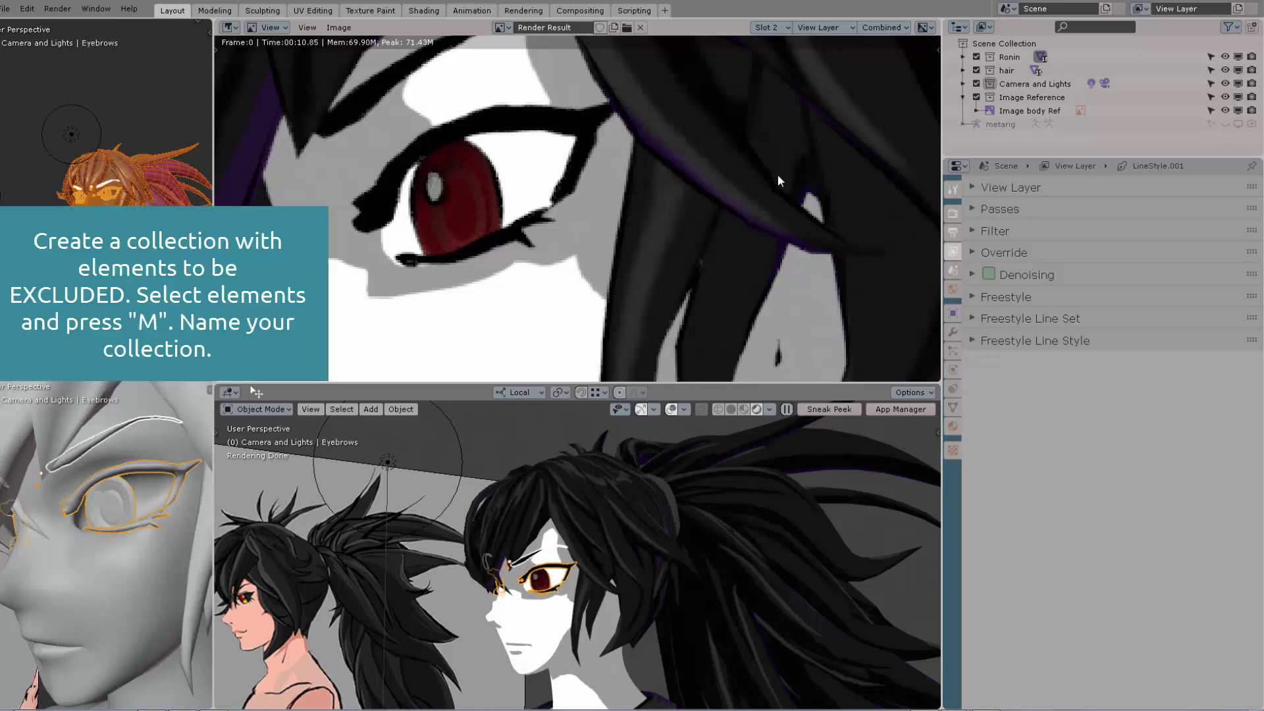
Step: Move the selected eyebrow and eye meshes into a new collection named "No Lines for eyes", and collapse it in the outliner
key("m")
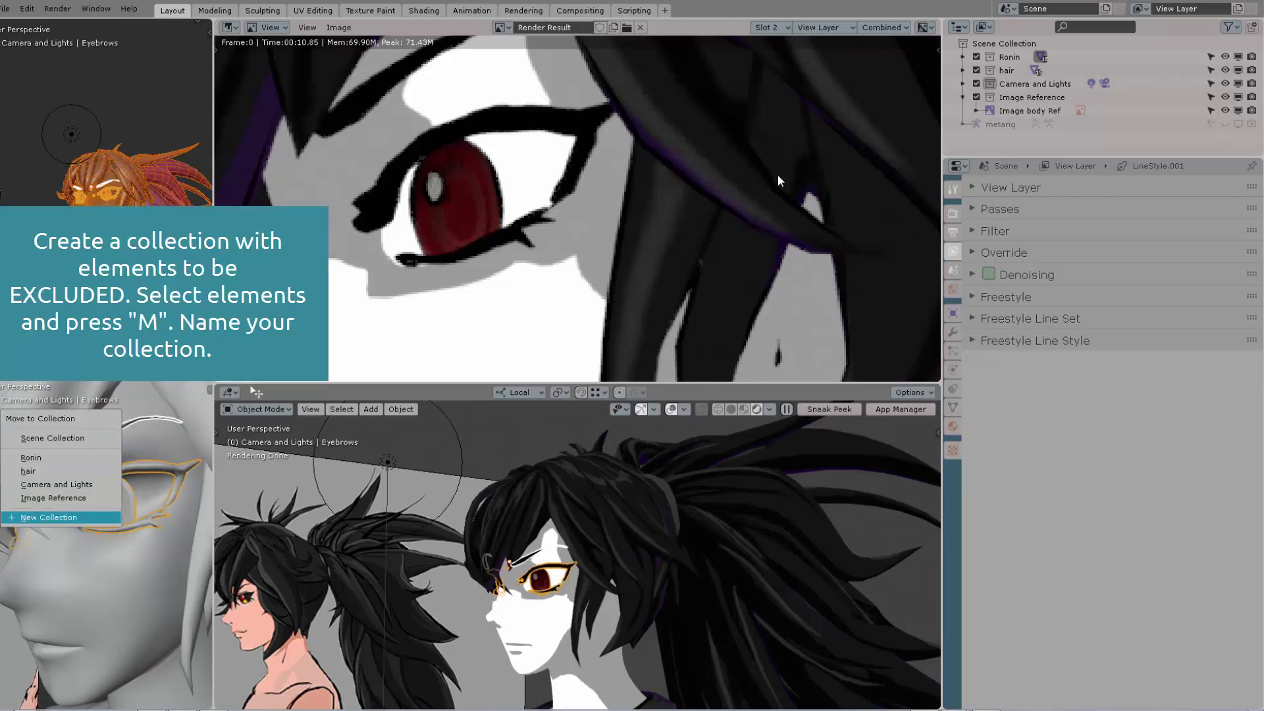
key("Return")
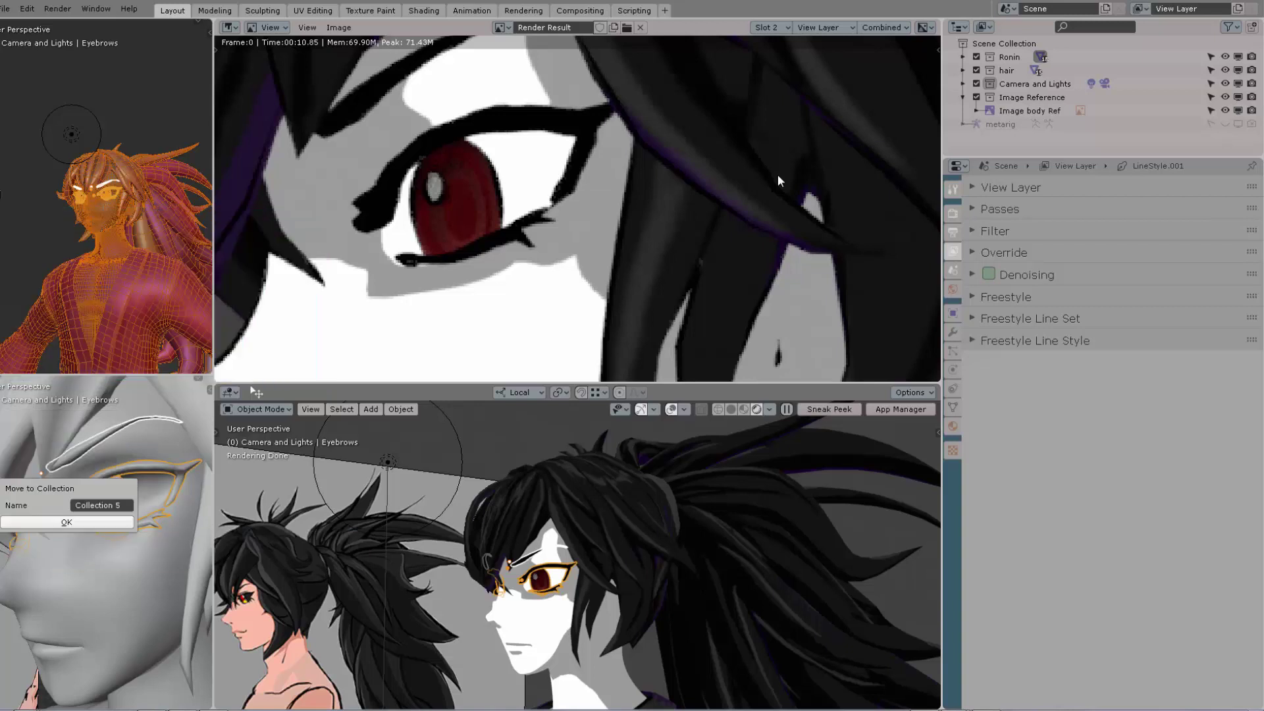
type("nO")
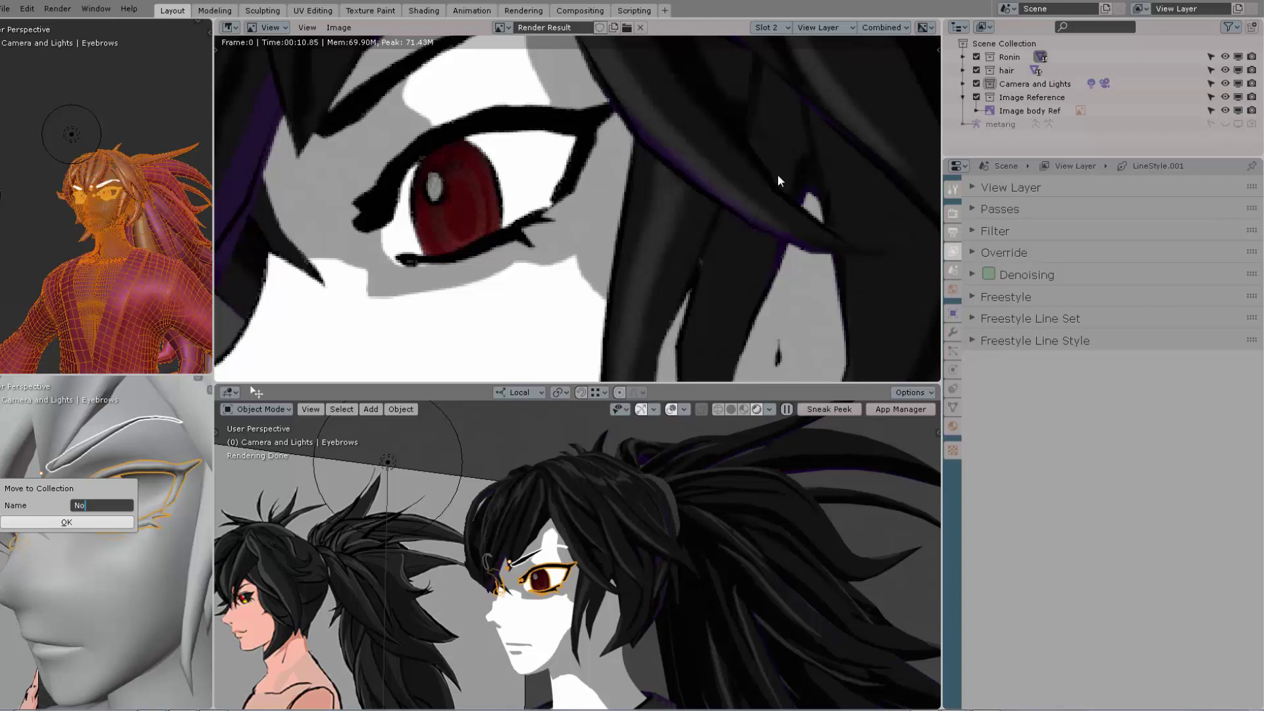
type(" Lines for eyes")
key("Return")
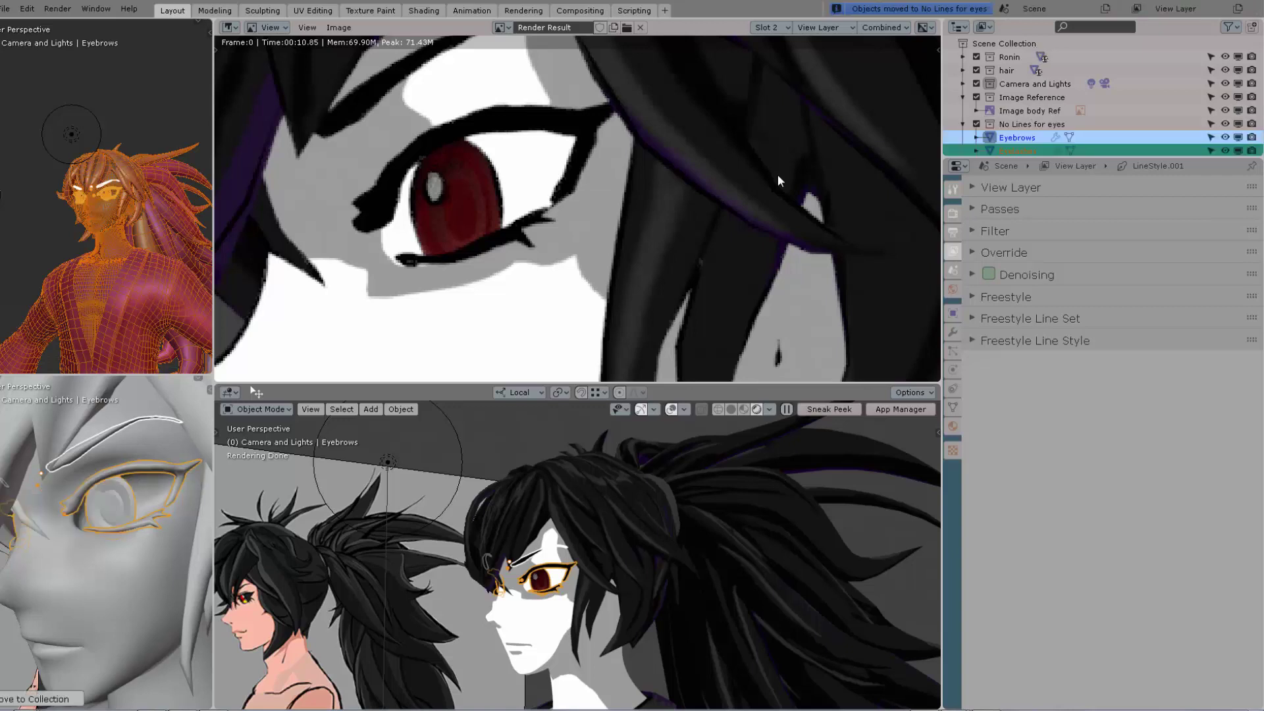
left_click(962, 123)
left_click(1032, 124)
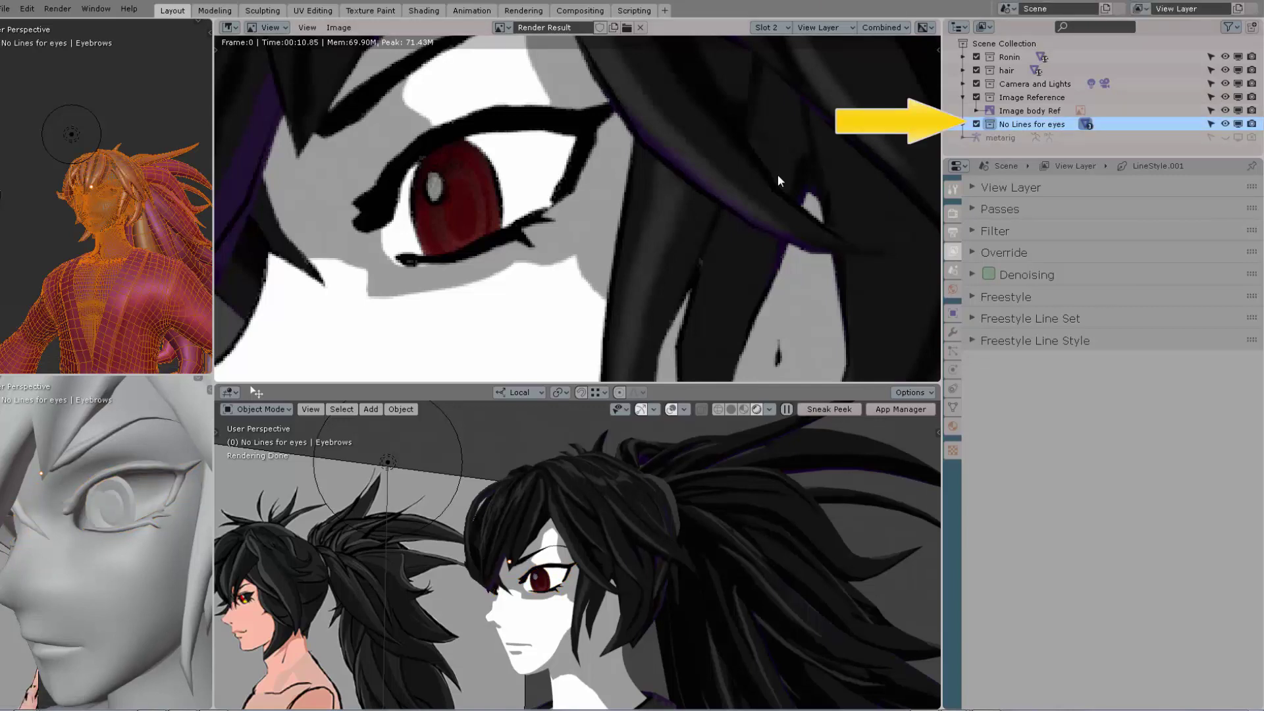
Step: Switch the render result to Slot 3 and frame the character's eye closely in the rendered viewport
scroll(778, 180, "down", 1)
middle_click_drag(778, 180, 784, 196)
left_click(771, 27)
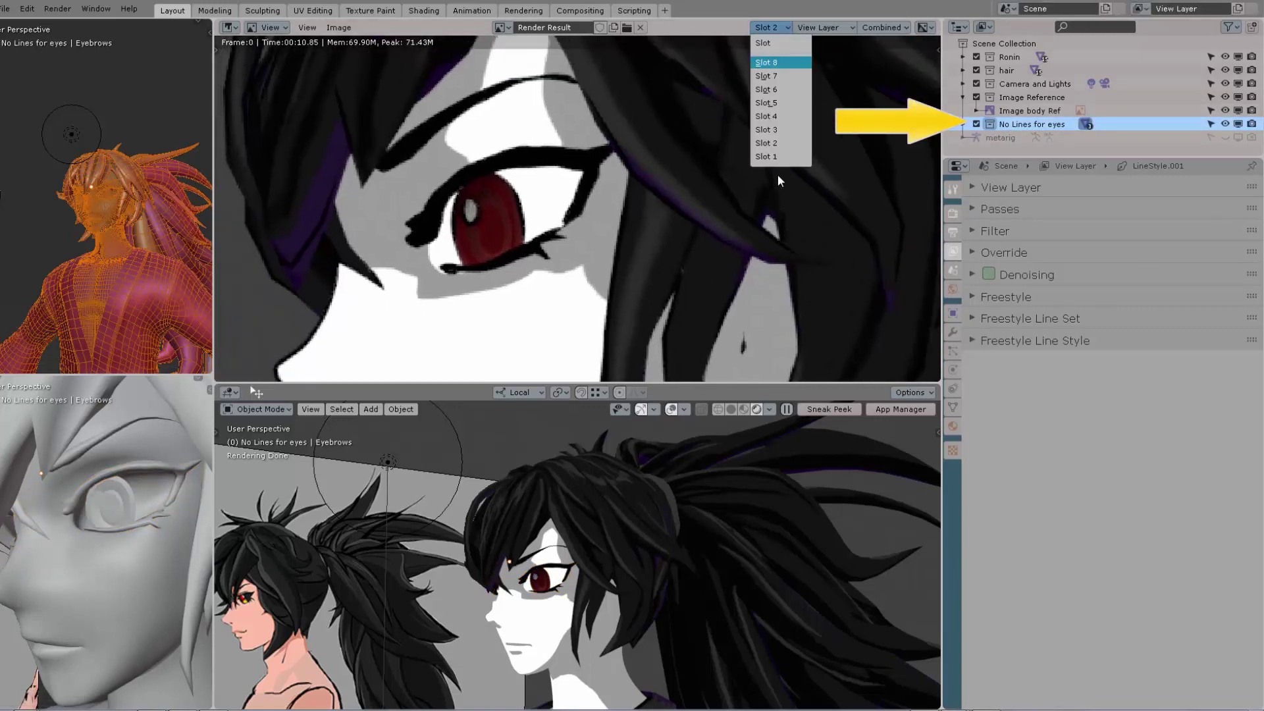
left_click(781, 129)
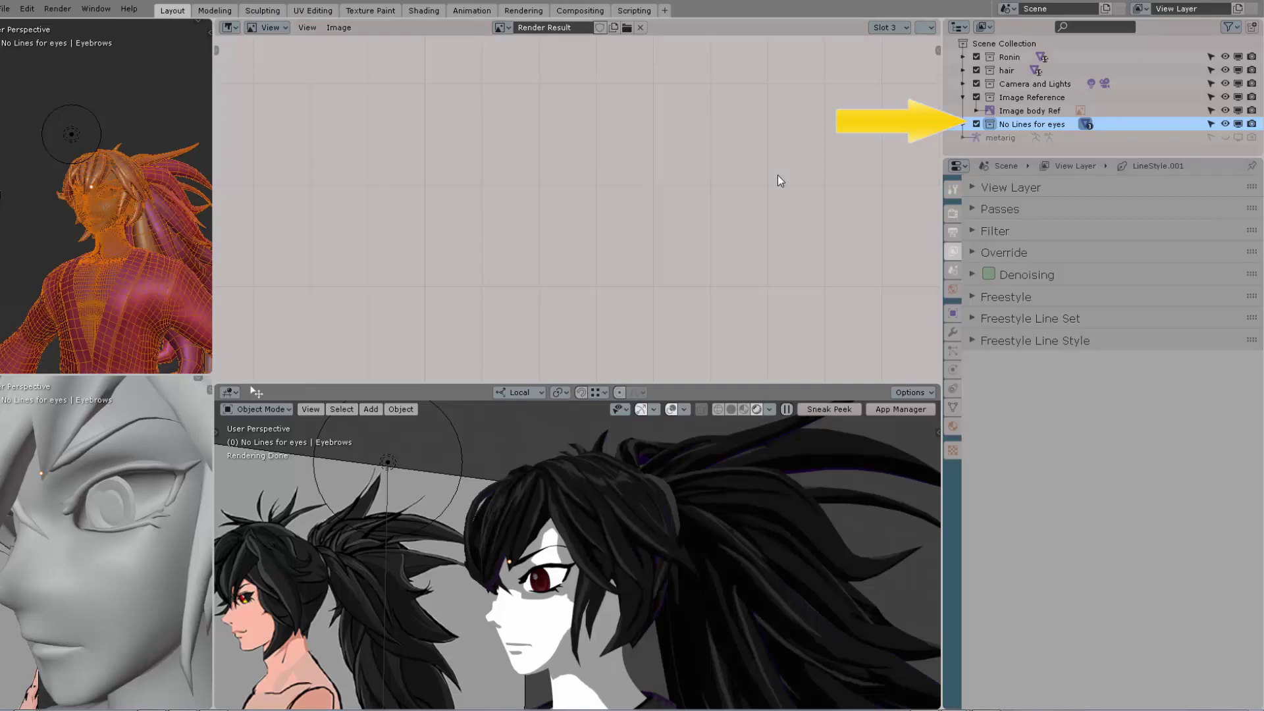
scroll(577, 555, "up", 6)
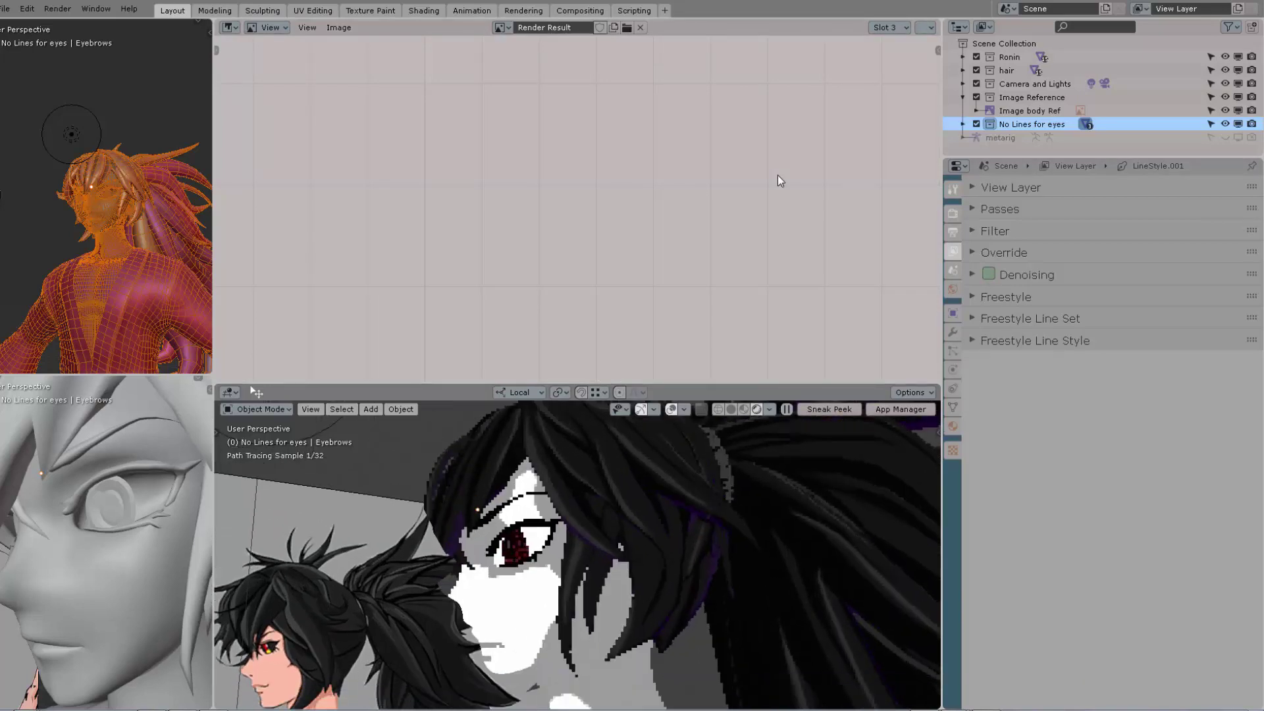
middle_click_drag(577, 554, 602, 554)
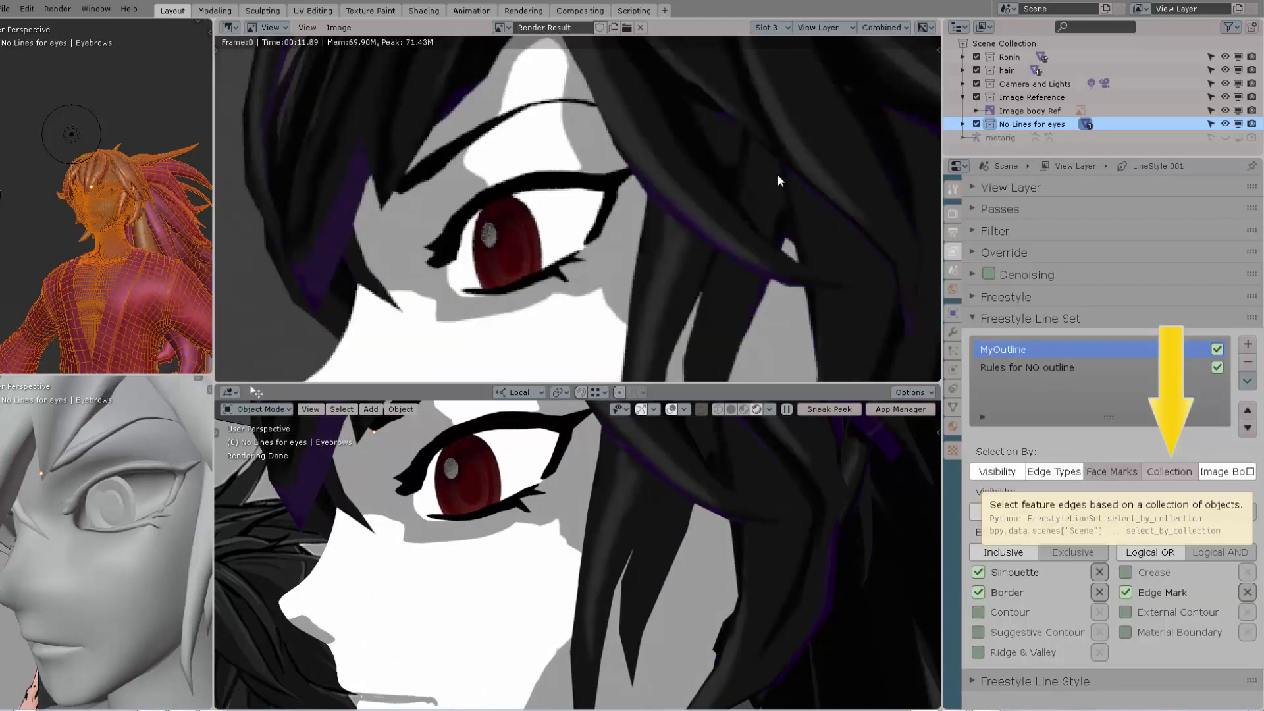
Step: Exclude the No Lines for eyes collection from the MyOutline line set, render again, and inspect the eye and face outlines
left_click(1169, 471)
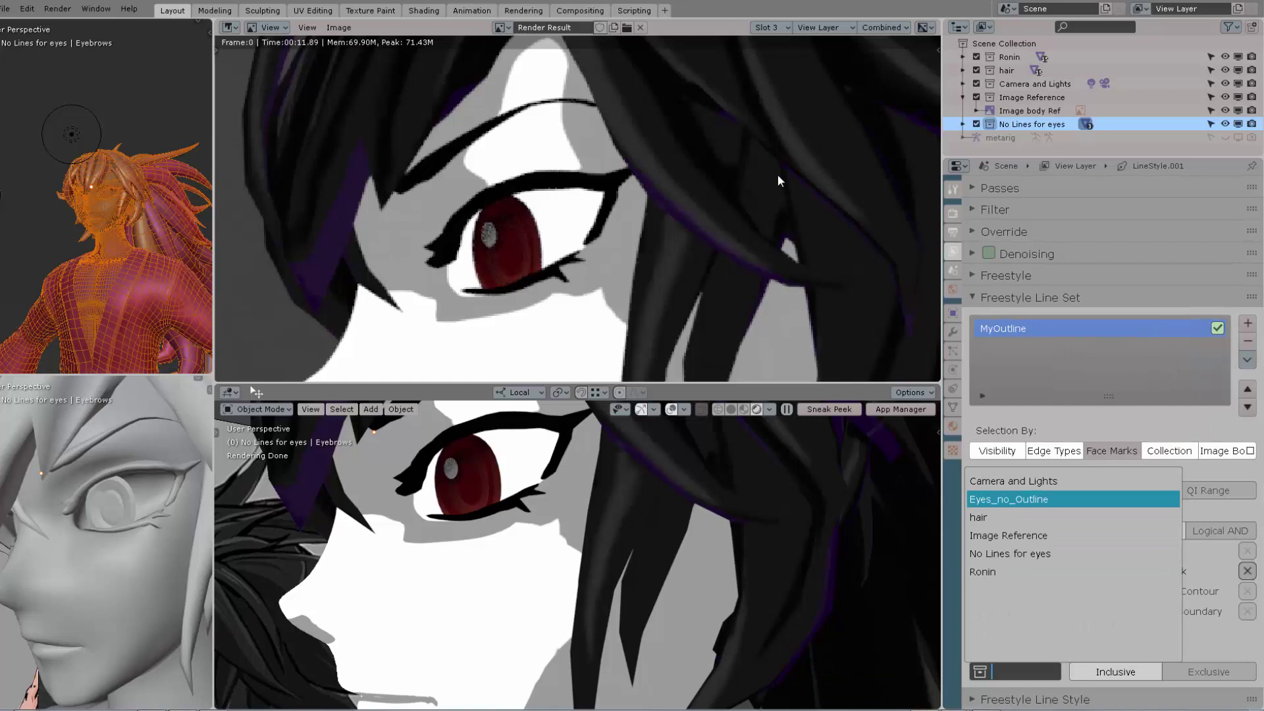
key("Down")
key("Down")
key("Down")
key("Return")
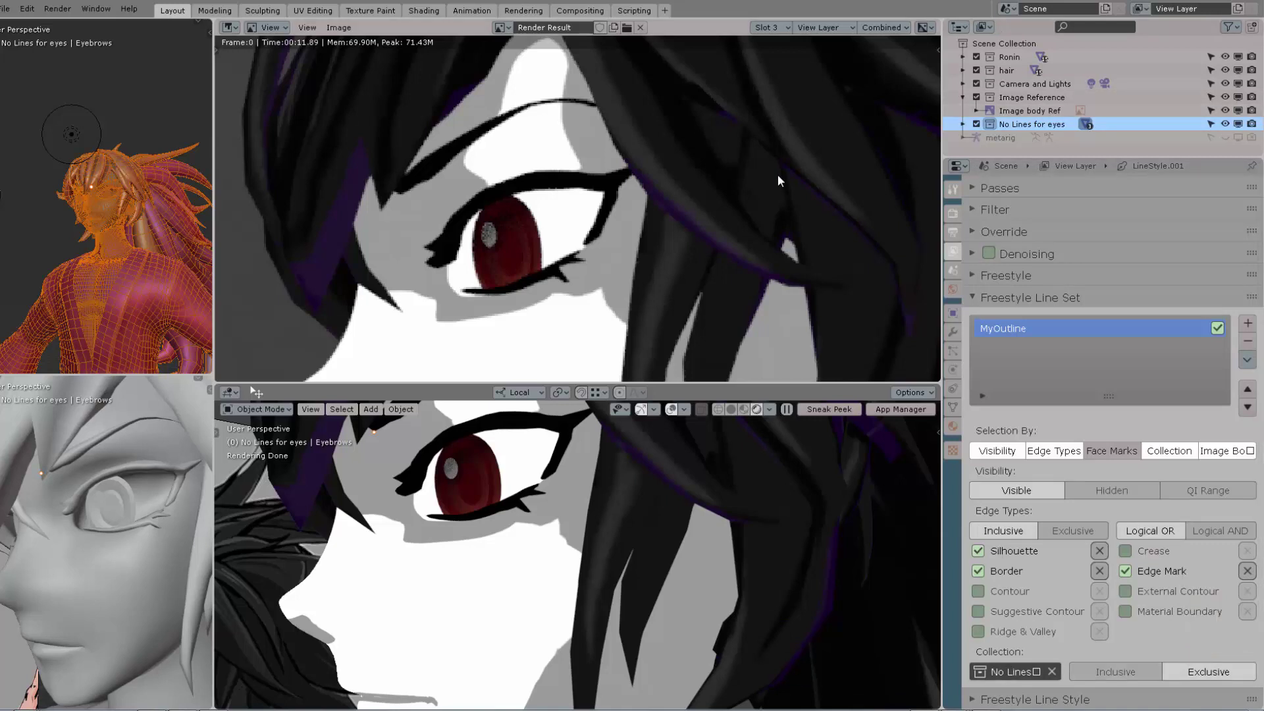
key("F12")
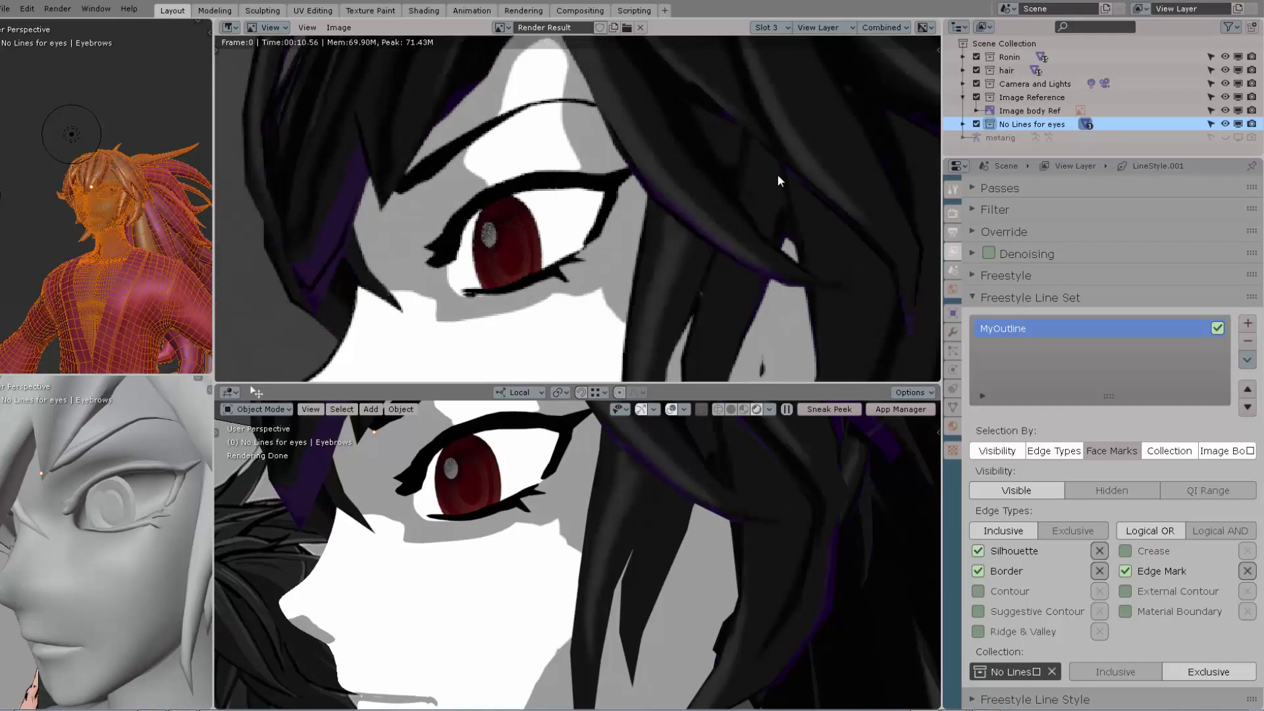
scroll(778, 180, "down", 3)
scroll(778, 180, "up", 2)
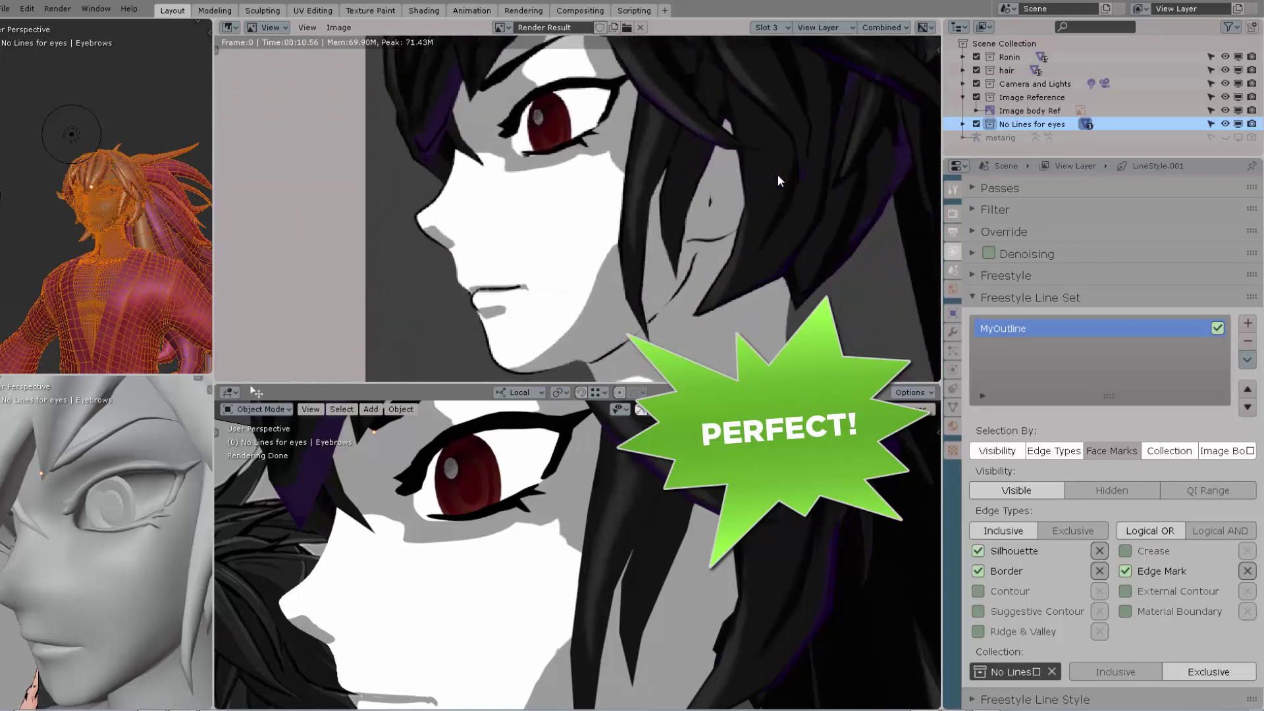
middle_click_drag(778, 181, 723, 186)
scroll(779, 181, "down", 5)
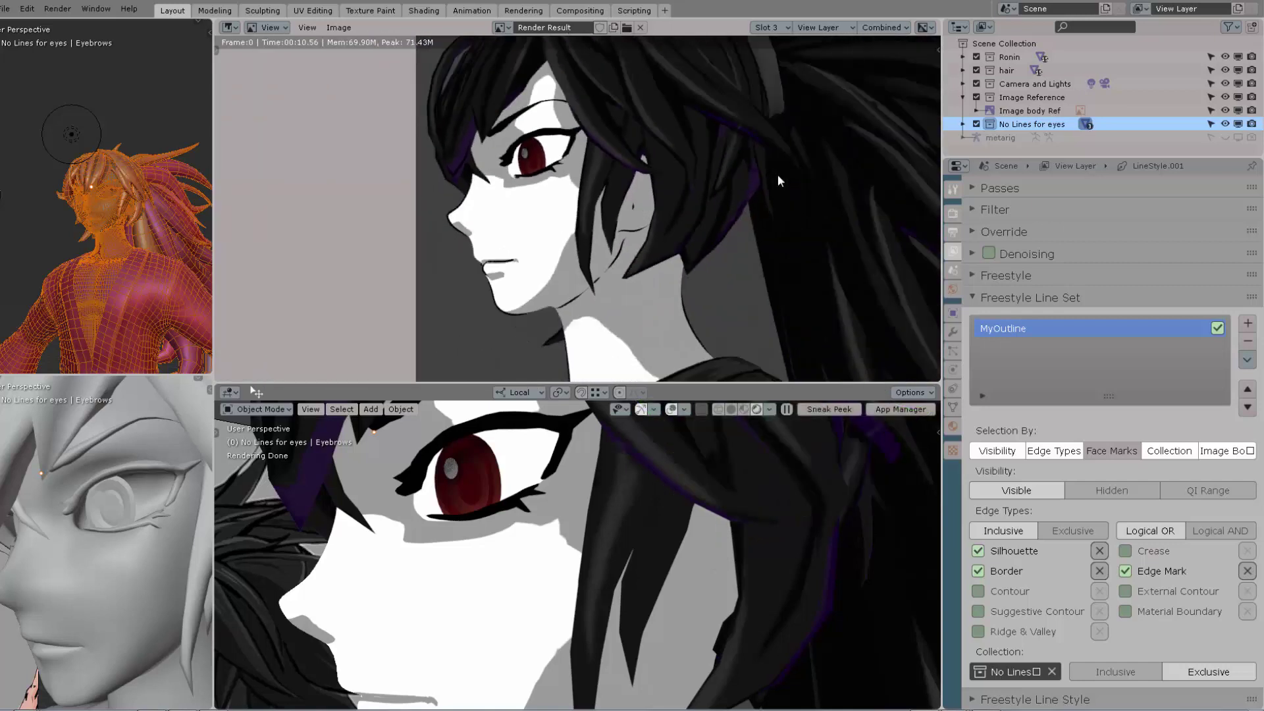
scroll(779, 181, "up", 2)
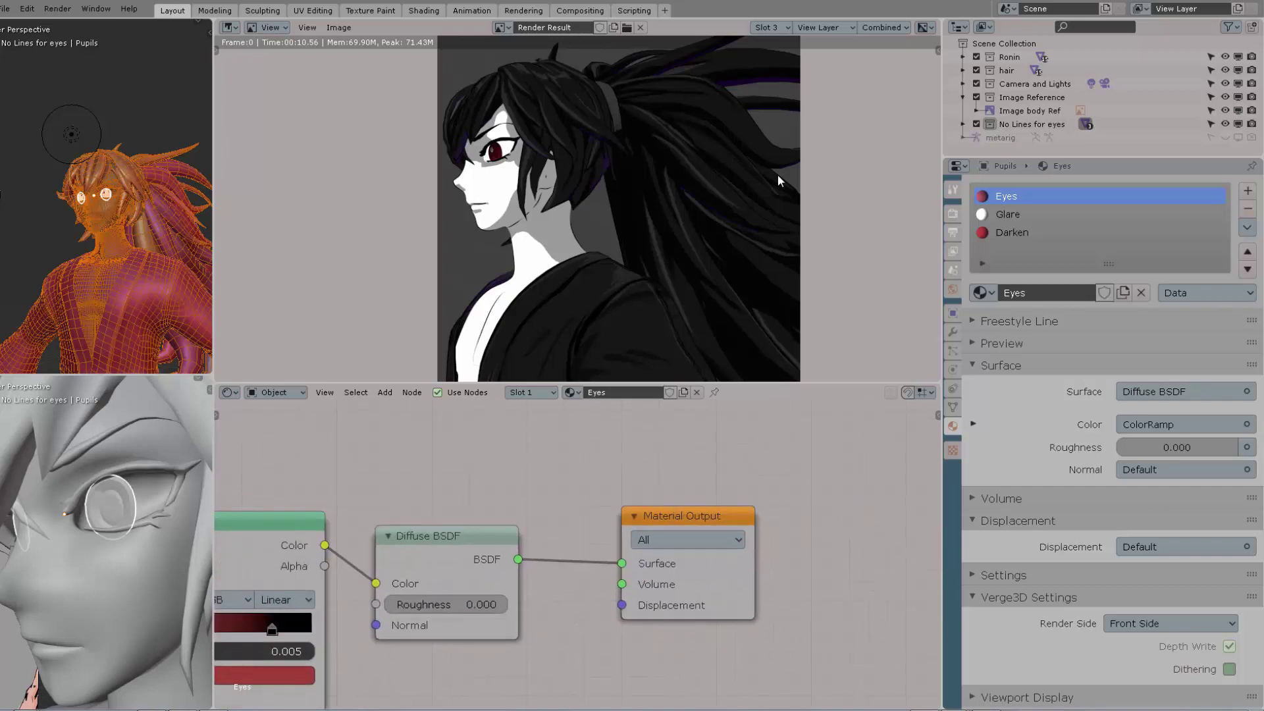
Step: Add an Emission node above the Diffuse BSDF in the Eyes material and set its color to bright red
key("g")
scroll(577, 553, "down", 2)
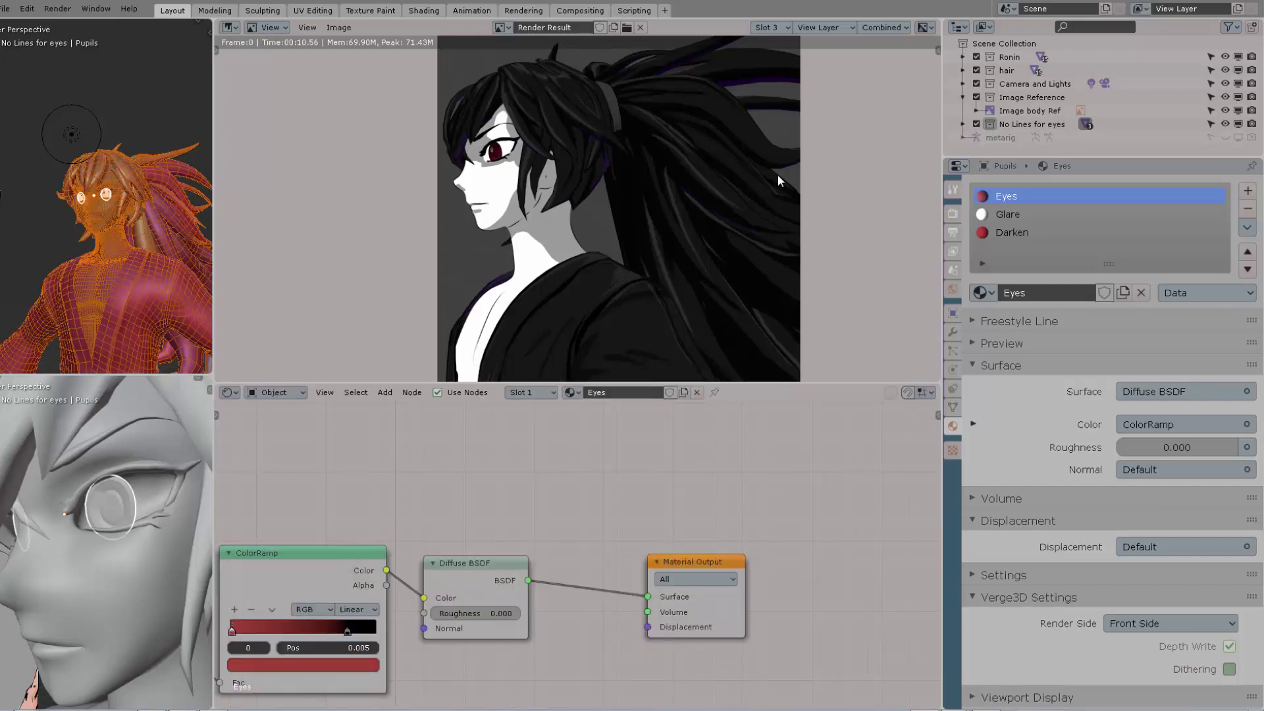
key("shift+a")
type("semiss")
key("Return")
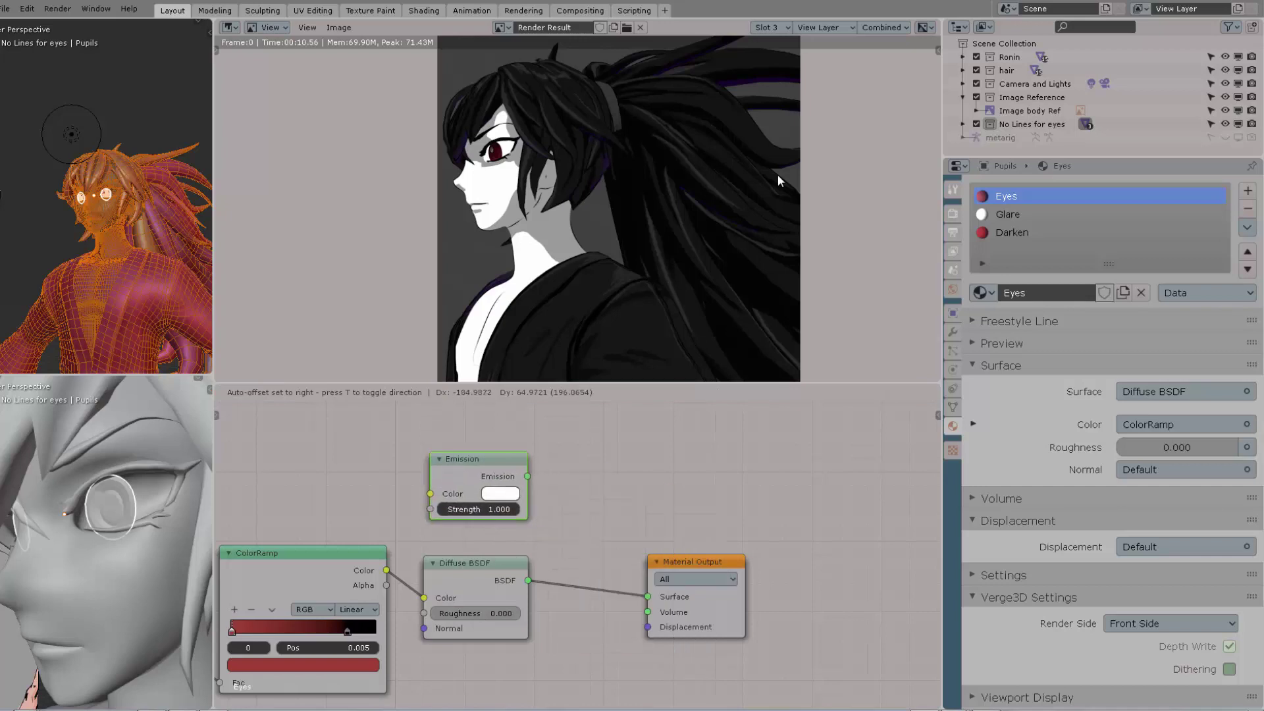
left_click(478, 485)
left_click(500, 494)
left_click(544, 391)
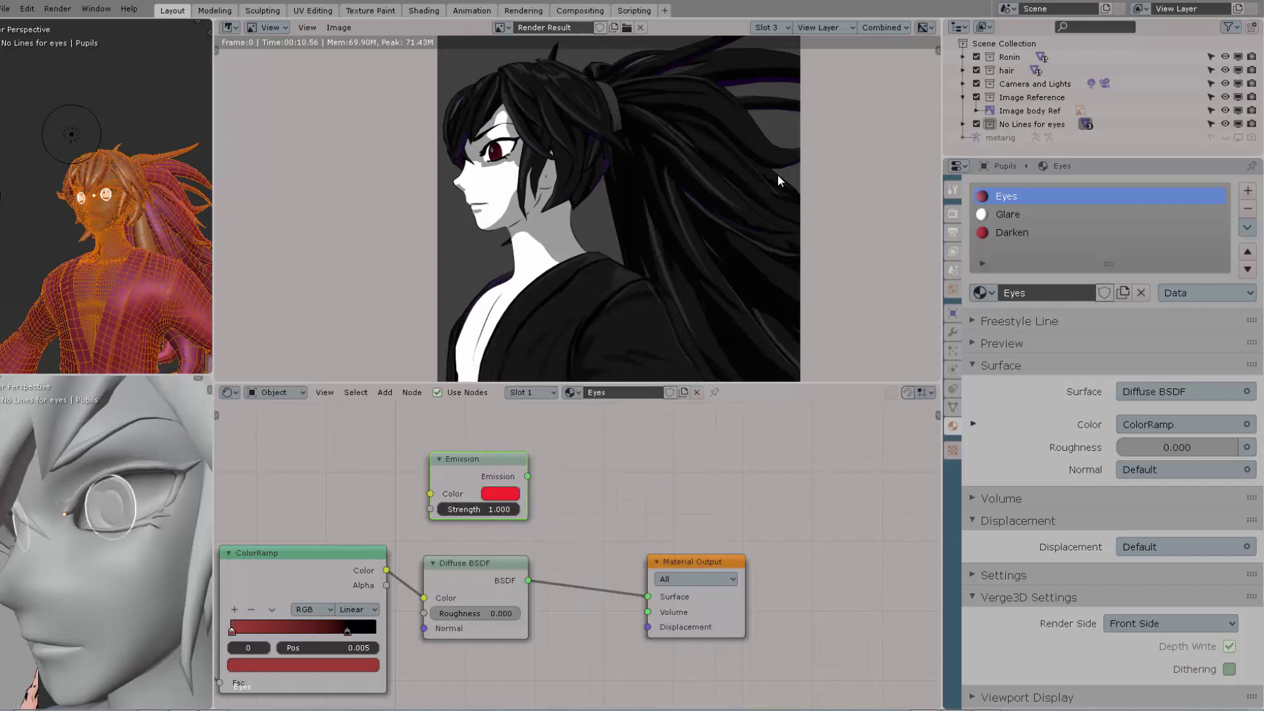
Step: Combine the Emission and Diffuse BSDF through a Mix Shader feeding the Material Output, and space the nodes apart
left_click(479, 485, "ctrl+shift")
right_click_drag(478, 574, 483, 485, "ctrl+shift")
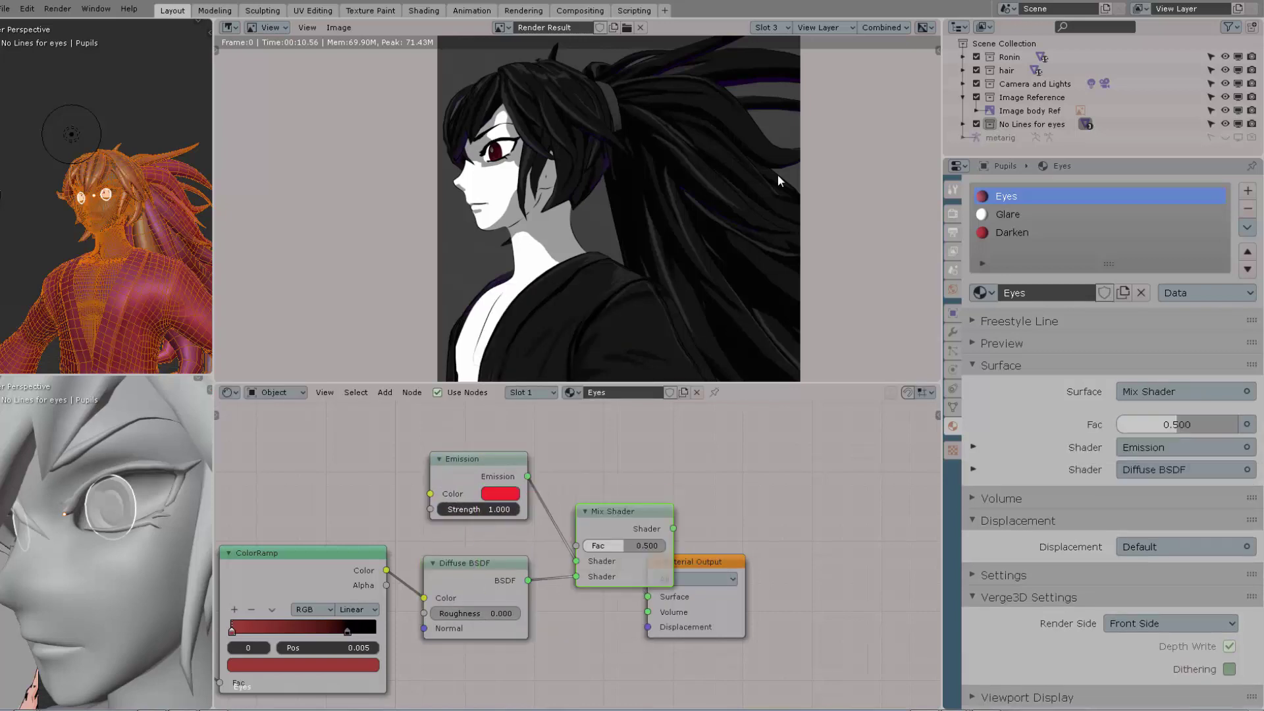
key("g")
left_click(604, 479)
left_click_drag(696, 561, 752, 519)
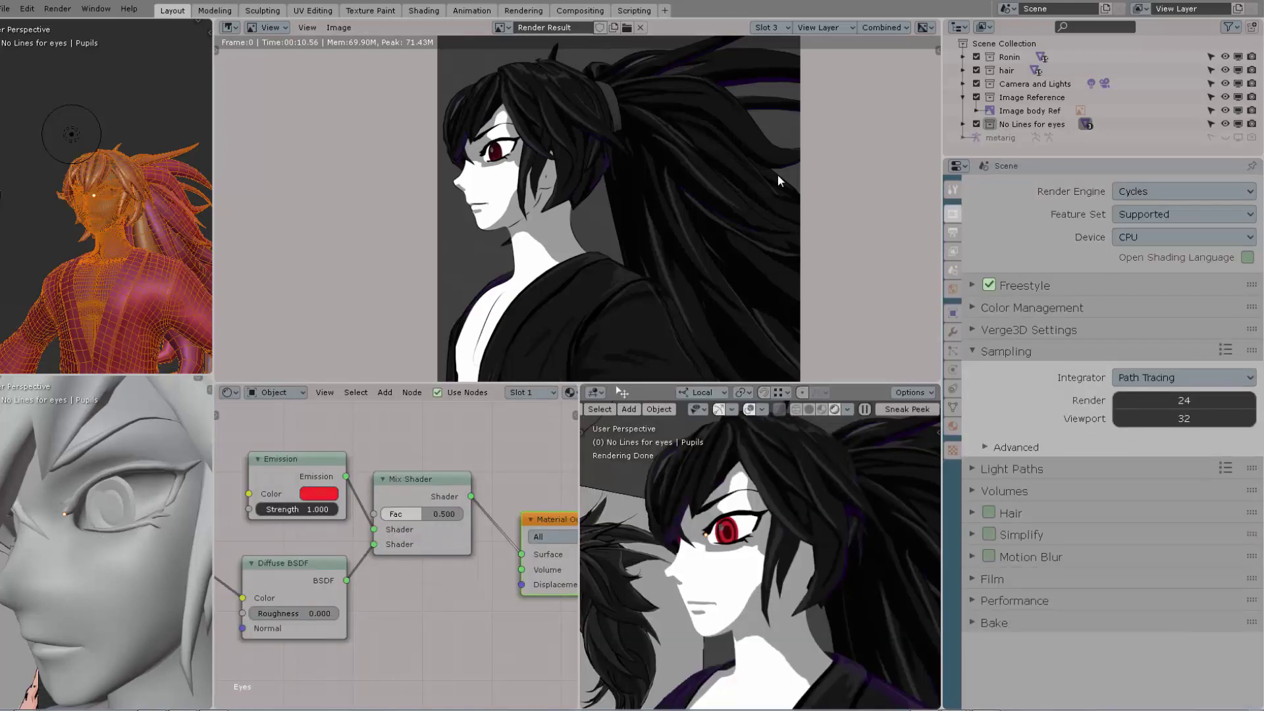
Step: Switch the render engine to Eevee and enable Bloom
left_click(1184, 191)
left_click(1158, 212)
left_click(988, 380)
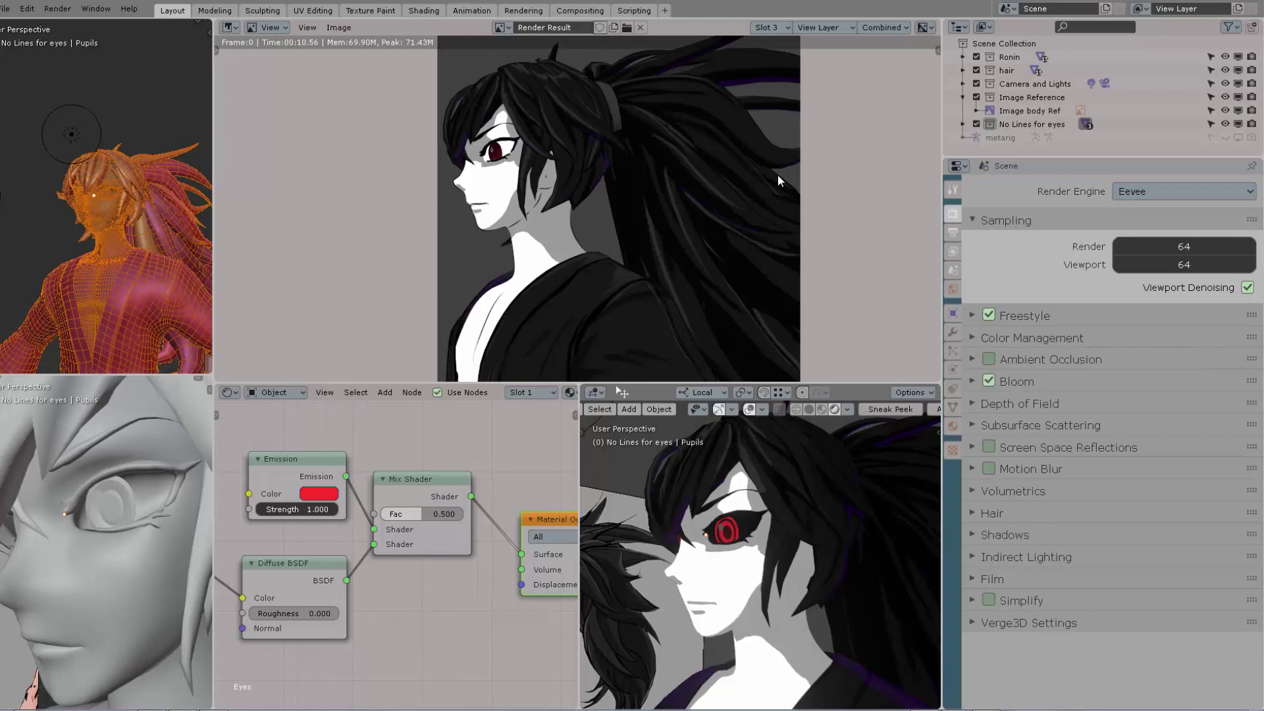
Step: Set the Emission node's strength to 500 in the Eyes material
left_click(296, 509)
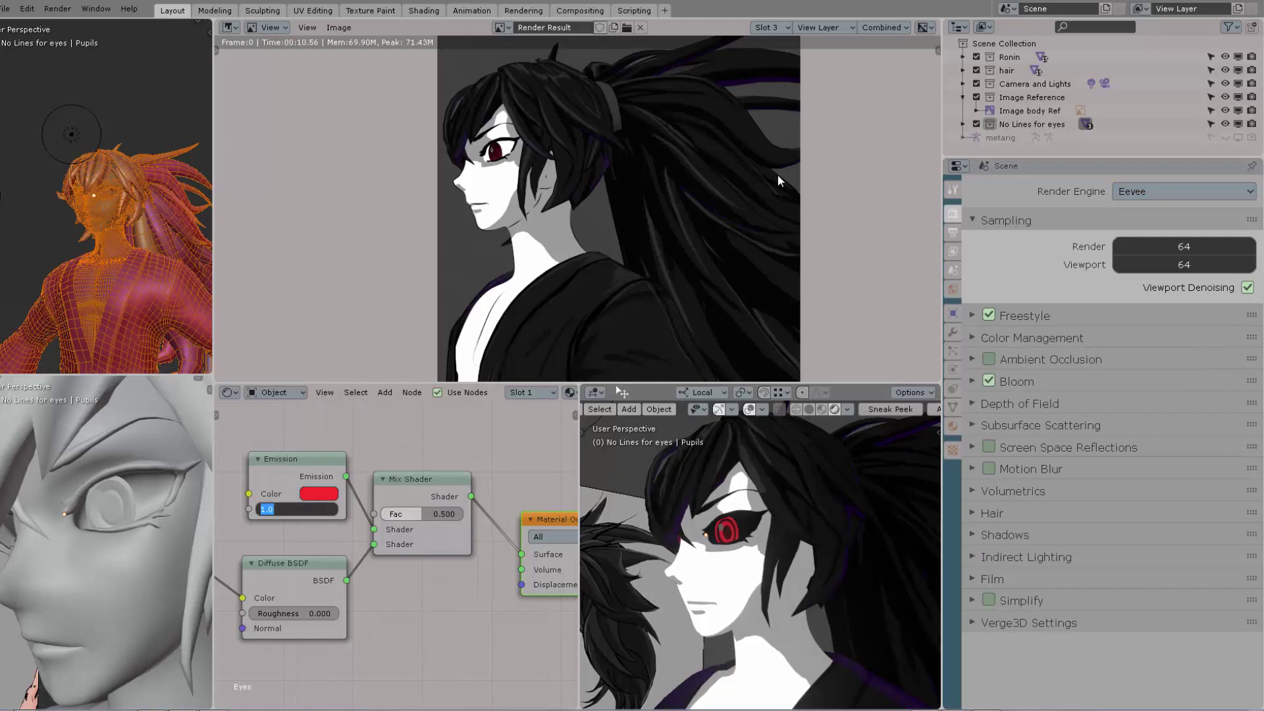
type("500")
key("Return")
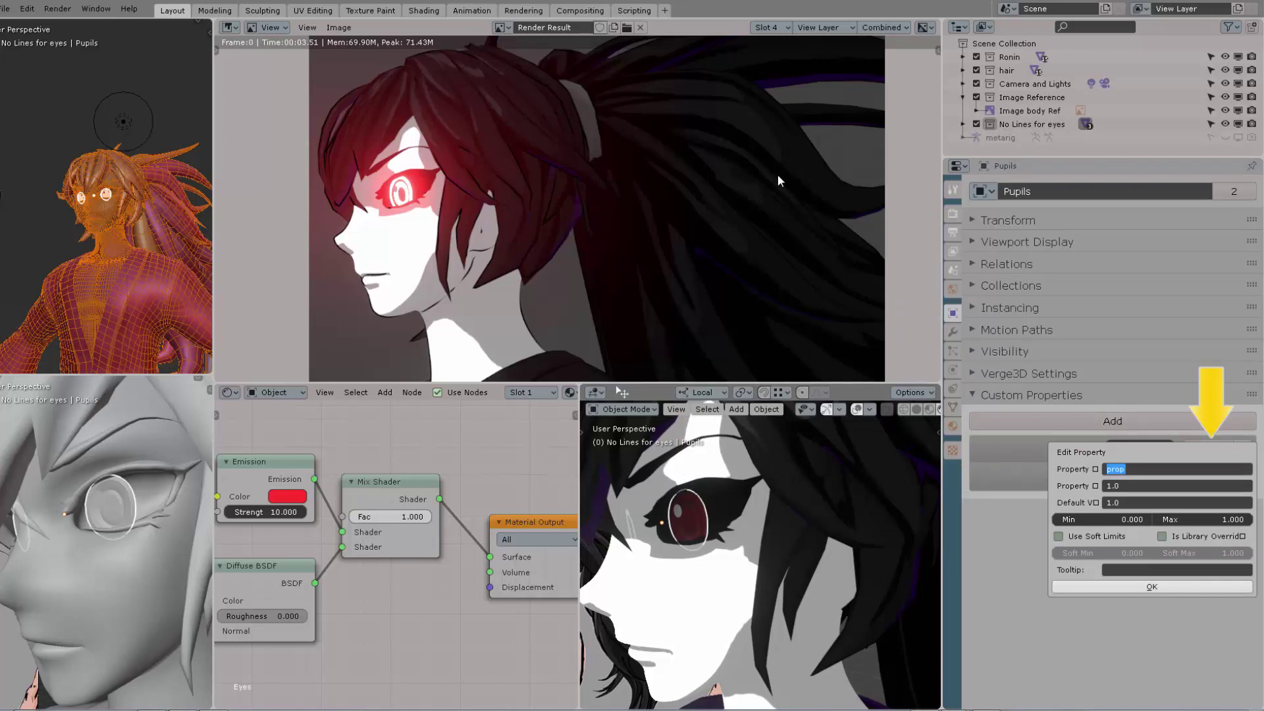
Step: Name the Pupils object's custom property "Eye Shine"
type("Eye Shine")
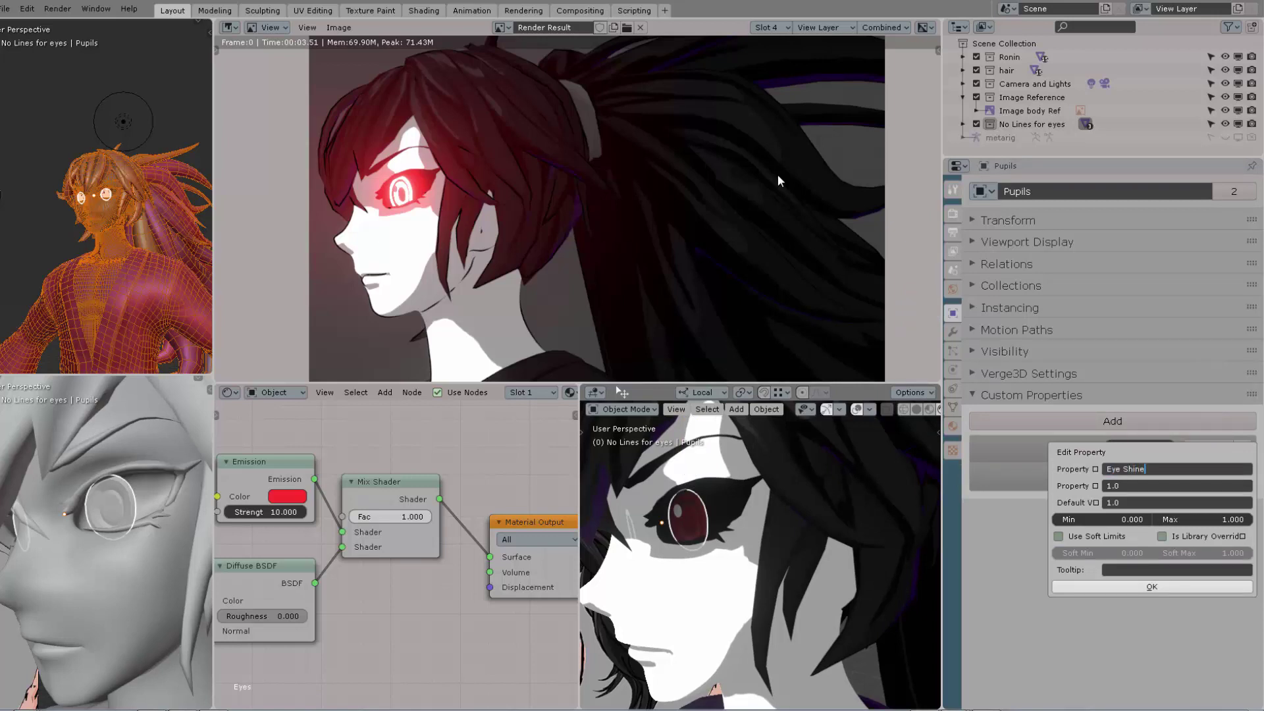
key("Tab")
key("Tab")
key("Return")
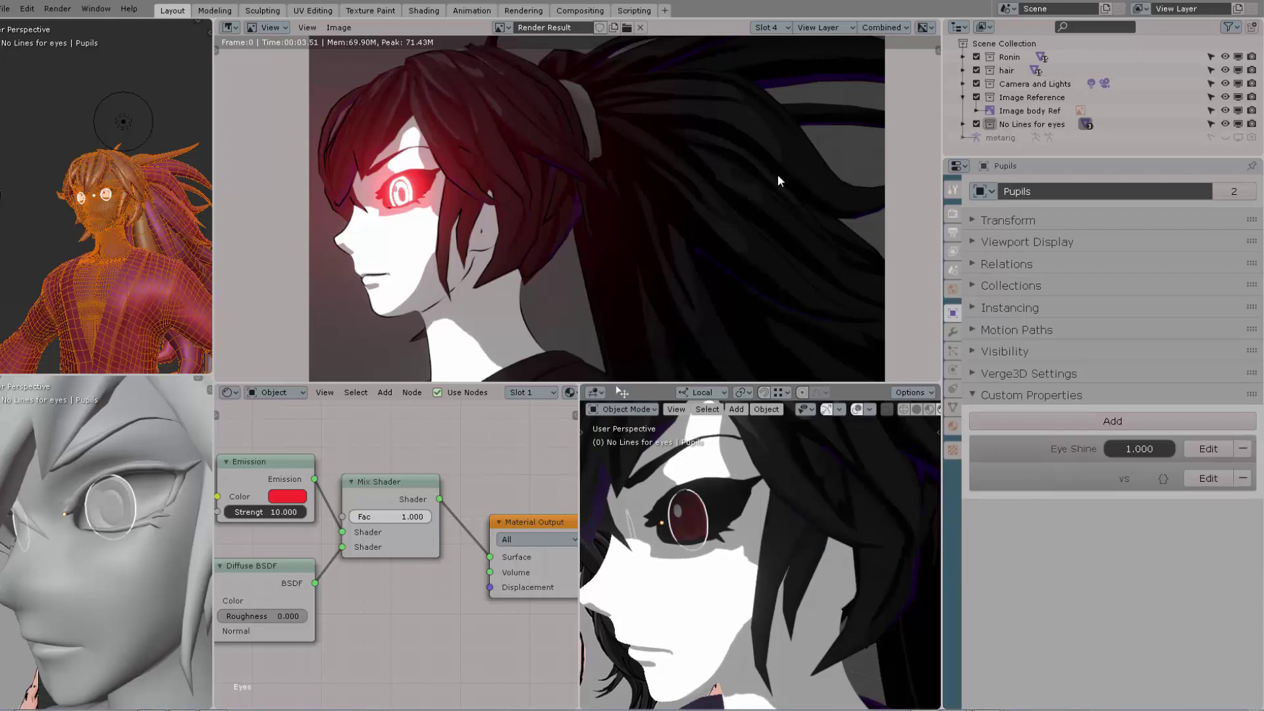
Step: Copy the Eye Shine property as a new driver and paste it onto the Mix Shader's Fac, replacing the driver already there
key("ctrl+d")
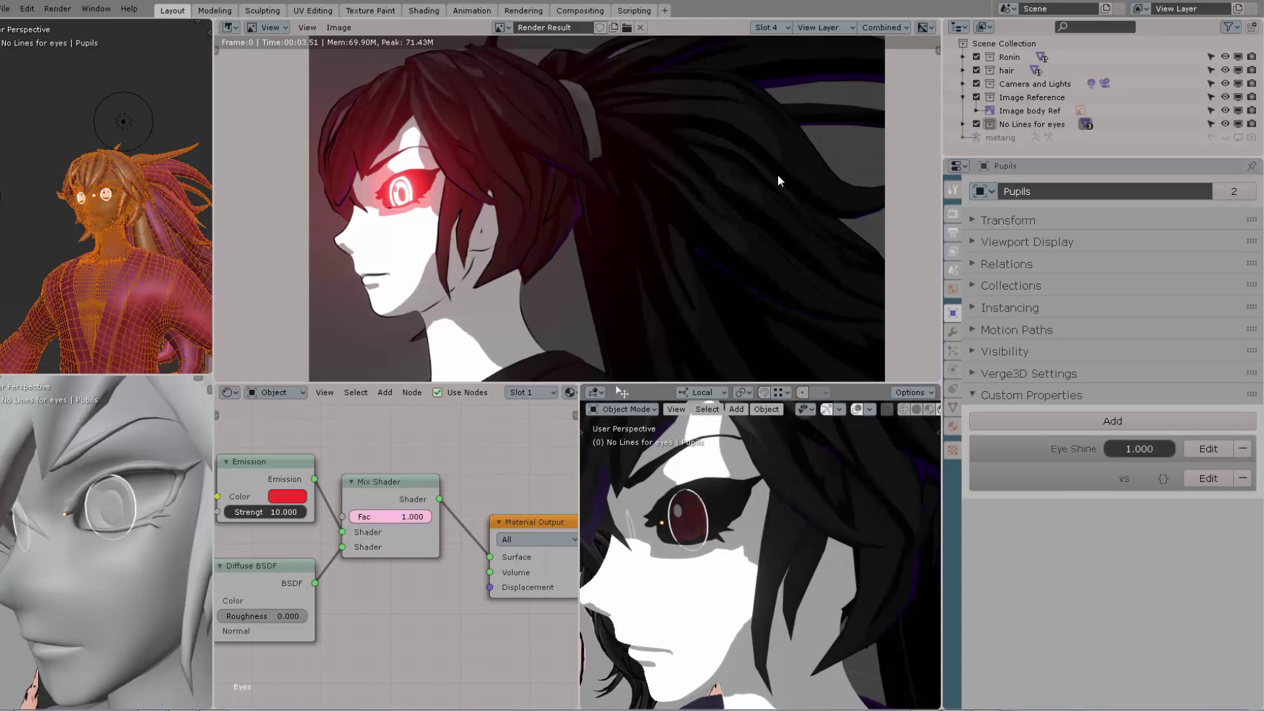
right_click(1139, 448)
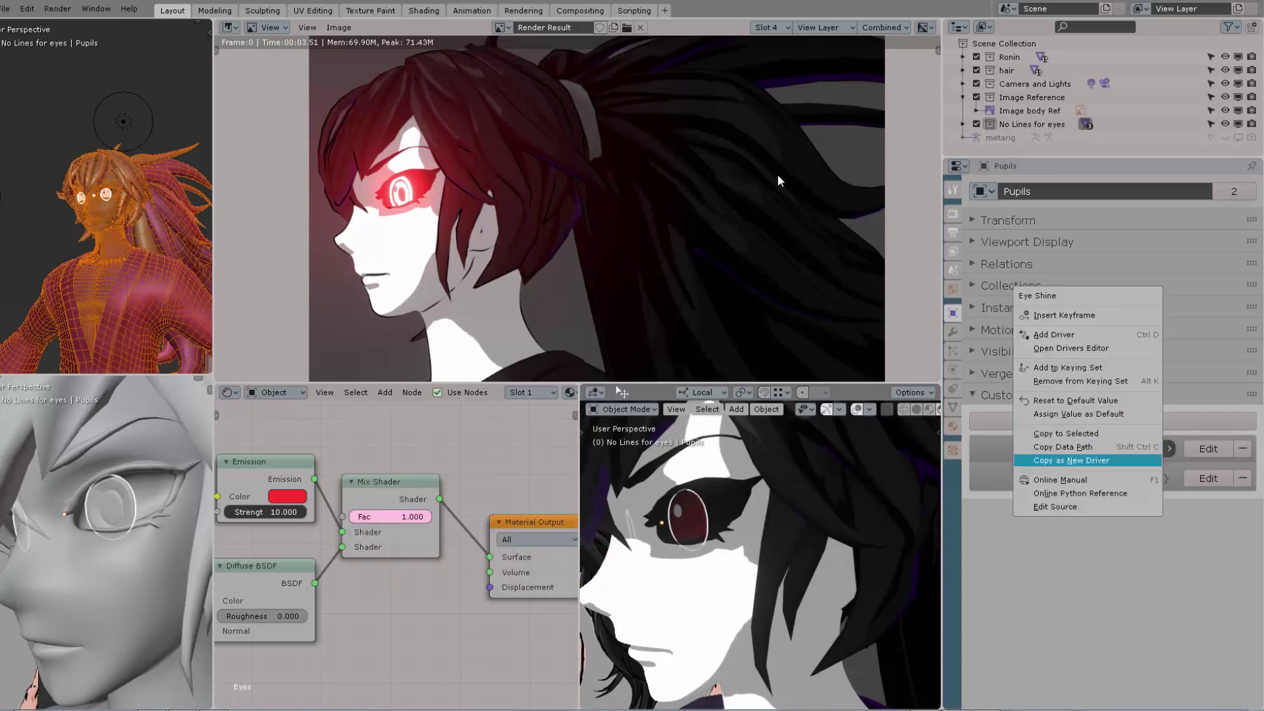
key("Down")
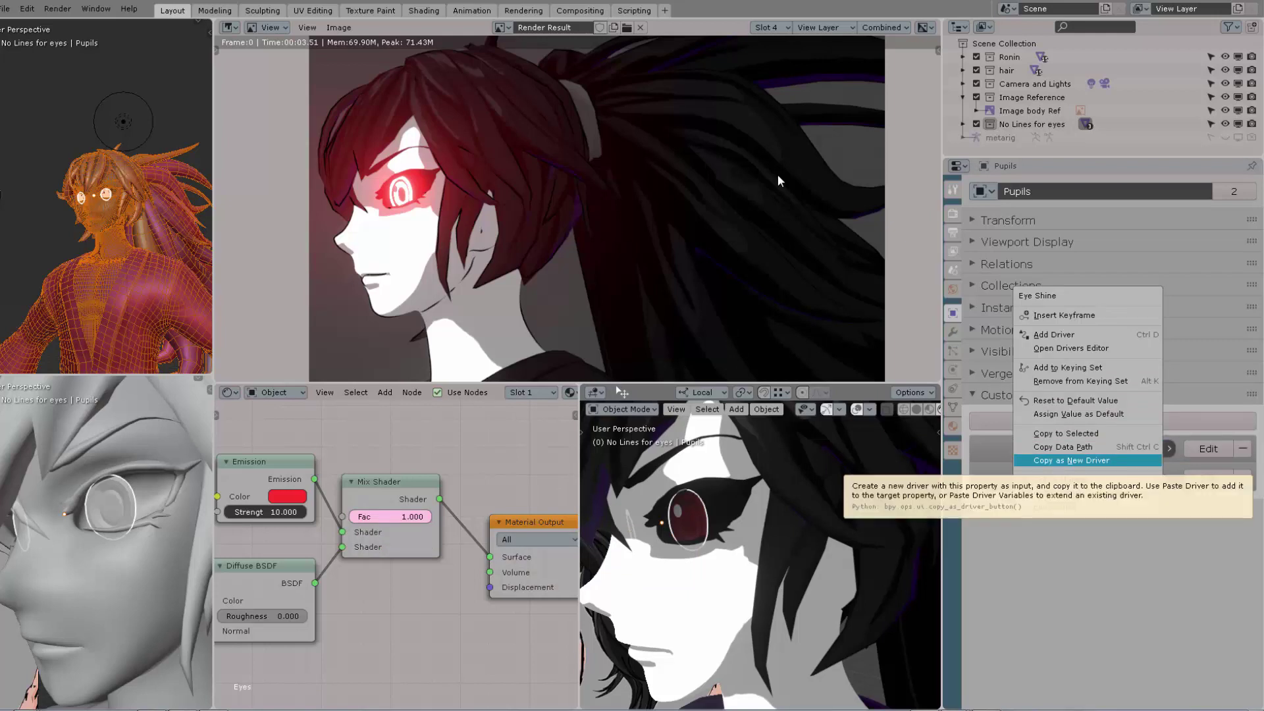
left_click(1086, 460)
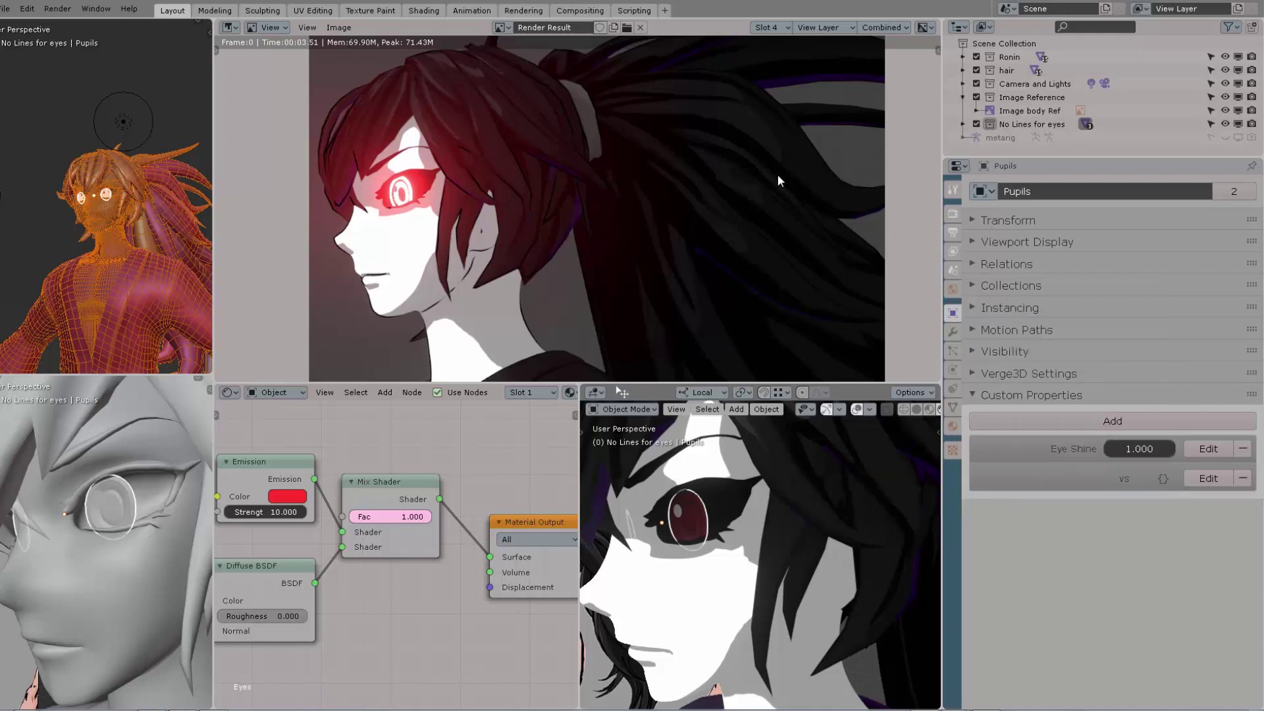
right_click(382, 516)
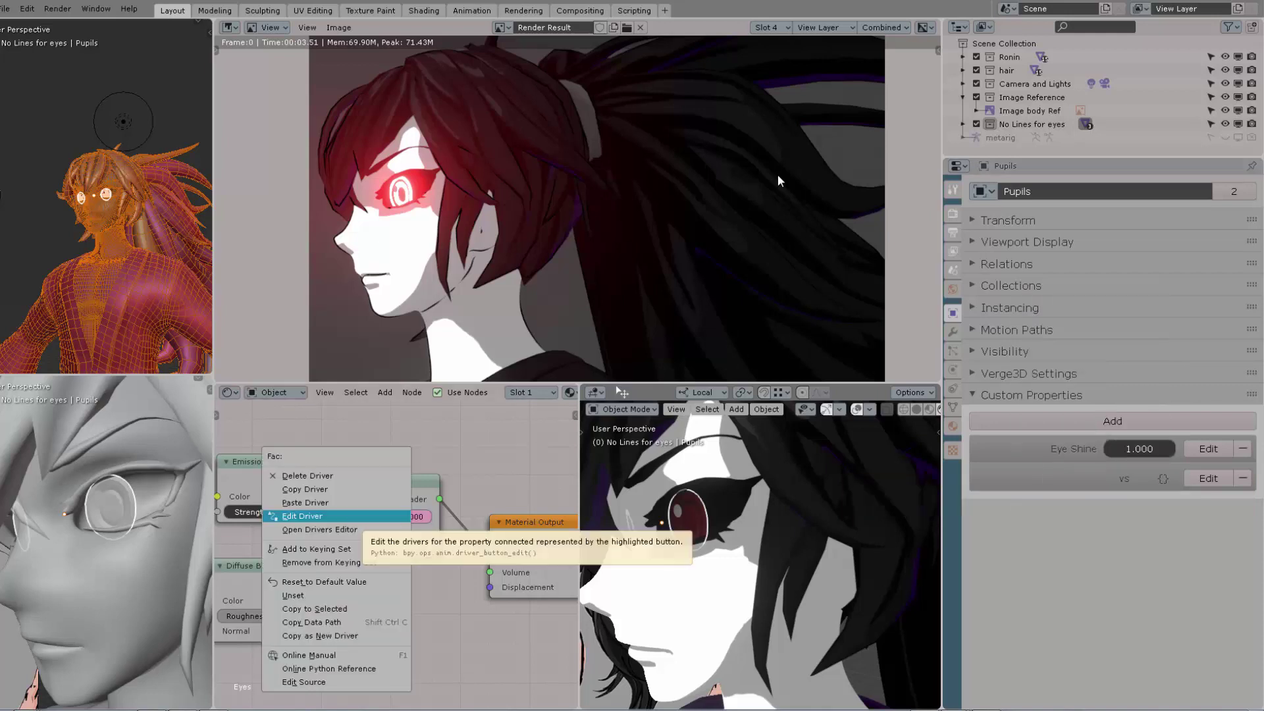
left_click(382, 475)
right_click(385, 516)
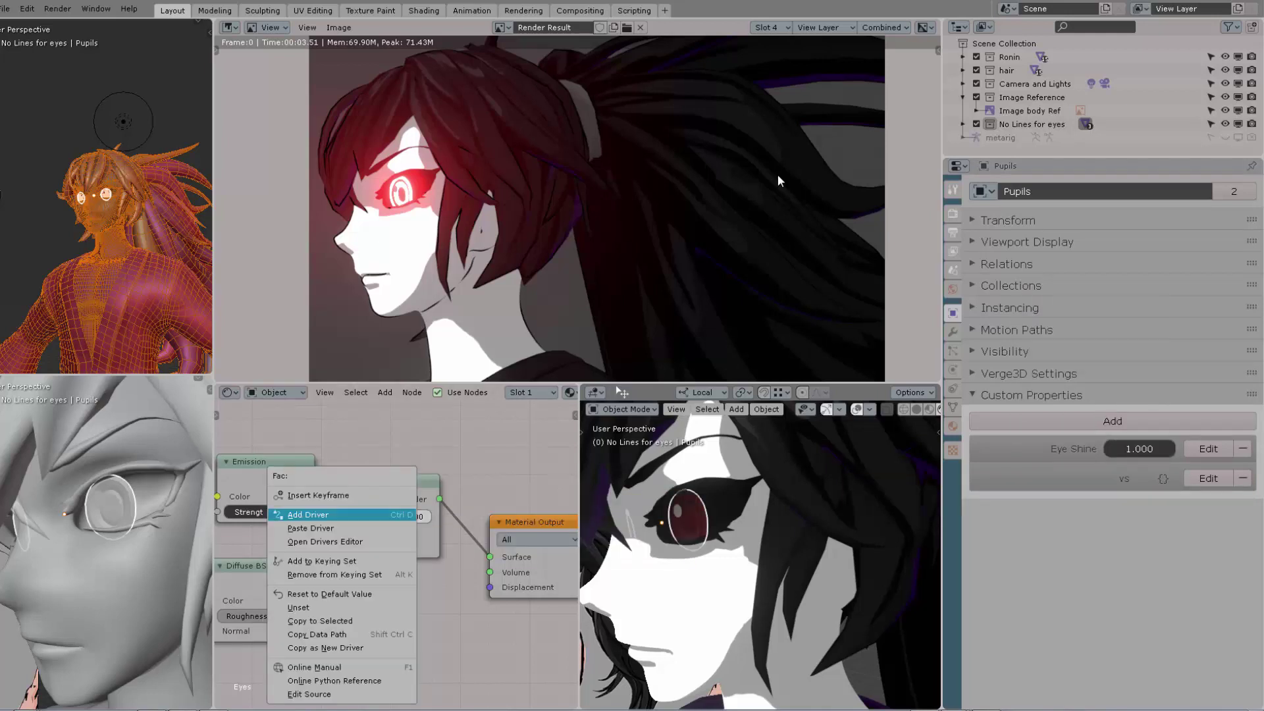
left_click(386, 528)
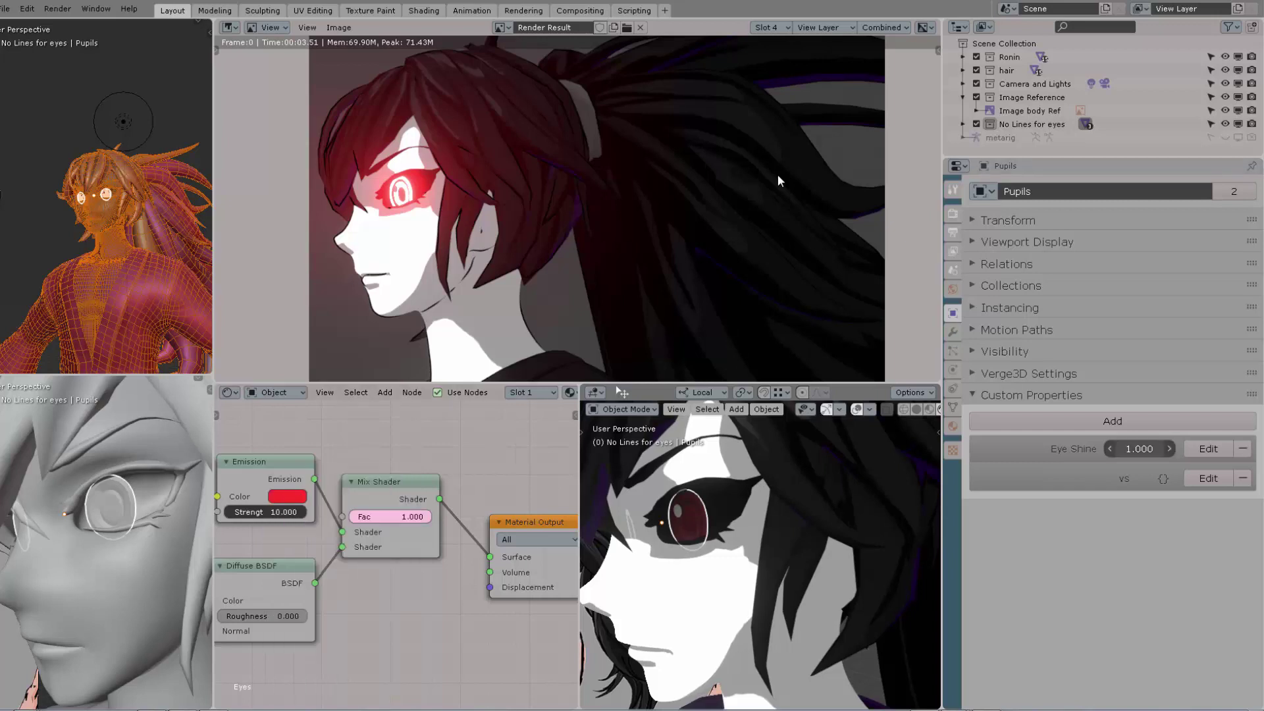
Step: Swap the Emission and Diffuse BSDF links into the Mix Shader, and test the glow by varying Eye Shine
mouse_move(1139, 448)
left_mouse_down()
mouse_move(809, 448)
mouse_move(1139, 449)
left_mouse_up()
mouse_move(331, 492)
right_mouse_down("ctrl")
mouse_move(328, 582)
mouse_move(339, 583)
right_mouse_up("ctrl")
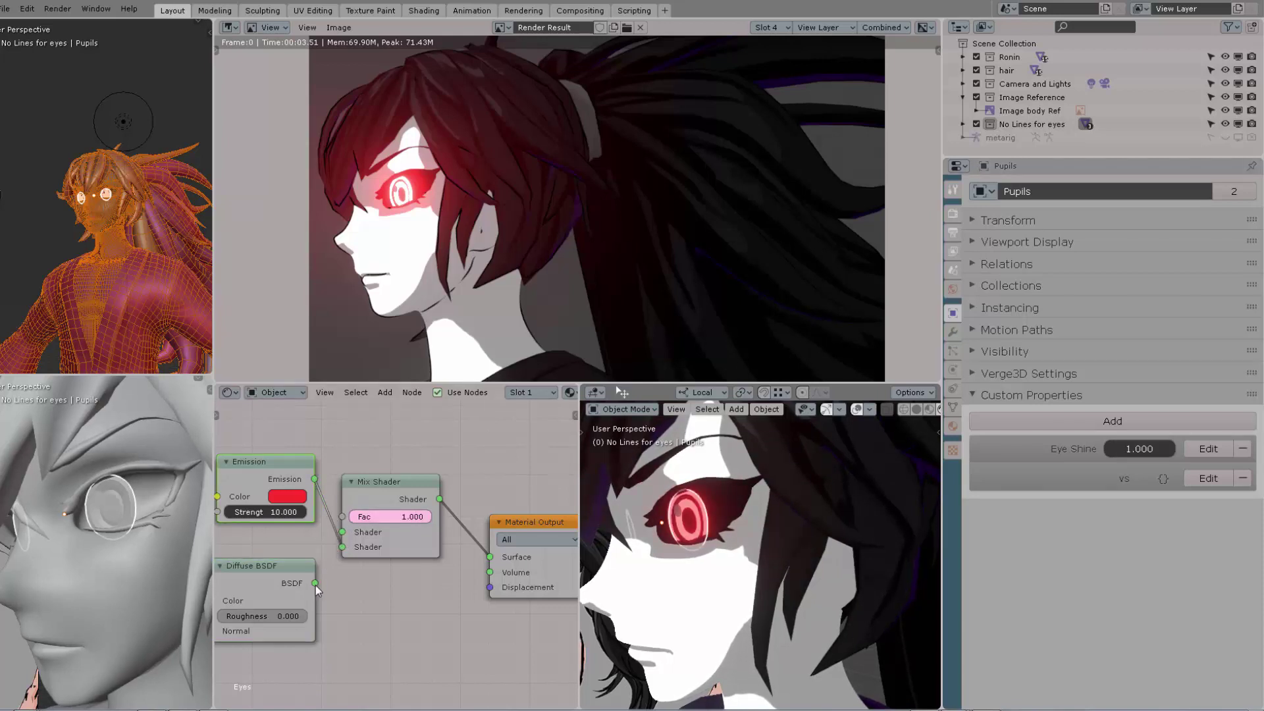
left_click_drag(342, 533, 342, 532)
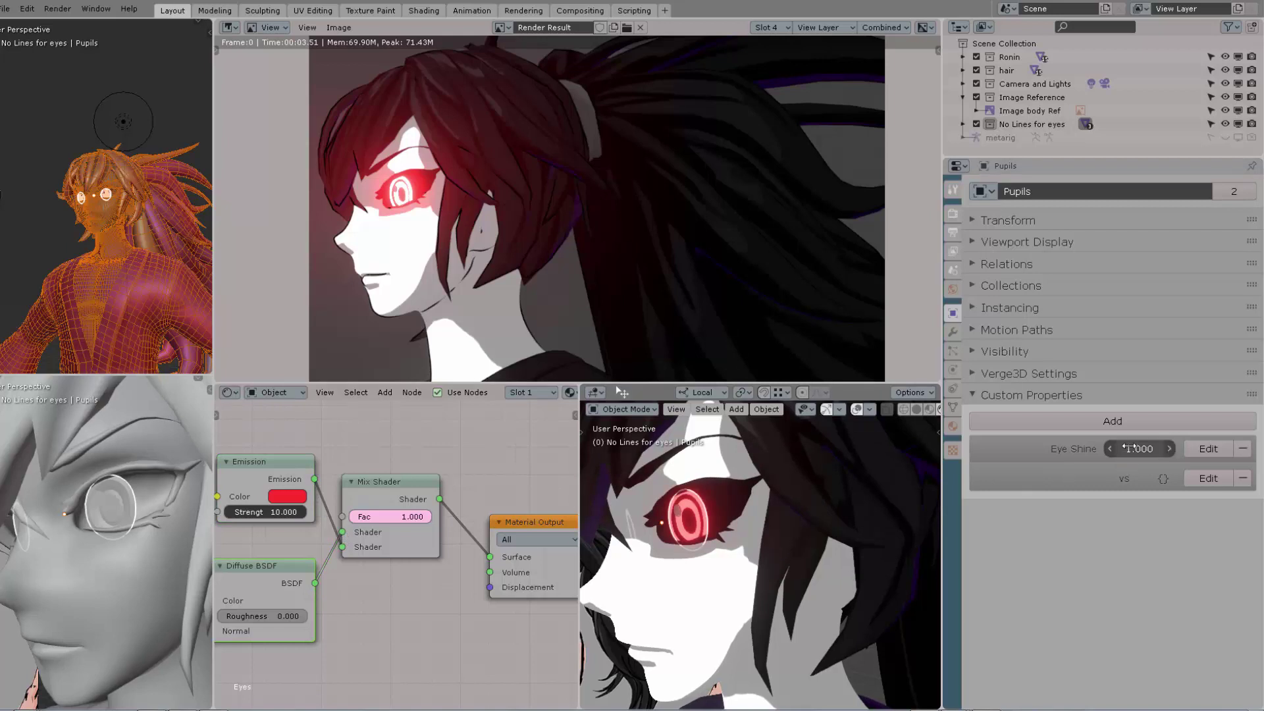
left_click_drag(1128, 448, 809, 448)
left_click_drag(1119, 448, 1172, 448)
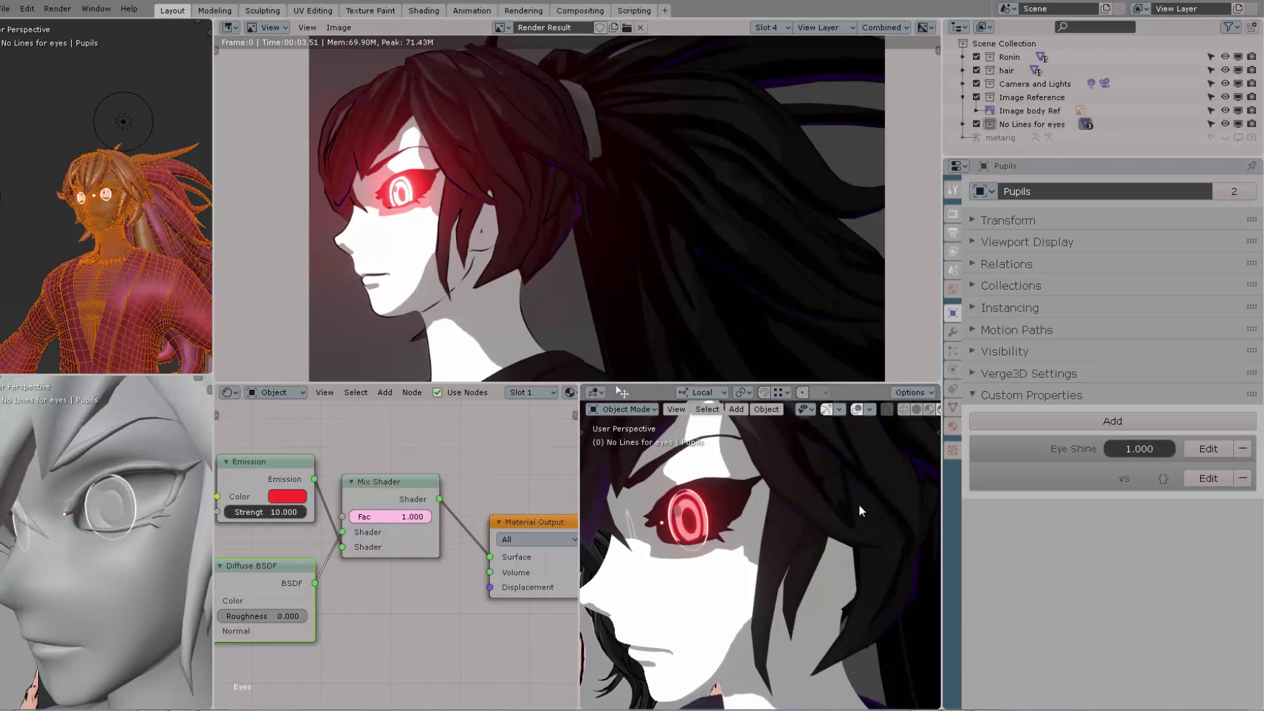
Step: Enlarge the 3D viewport and display the Eye Shine property inside it, collapsing the Transform and Custom Properties sections
key("n")
left_click_drag(580, 464, 491, 465)
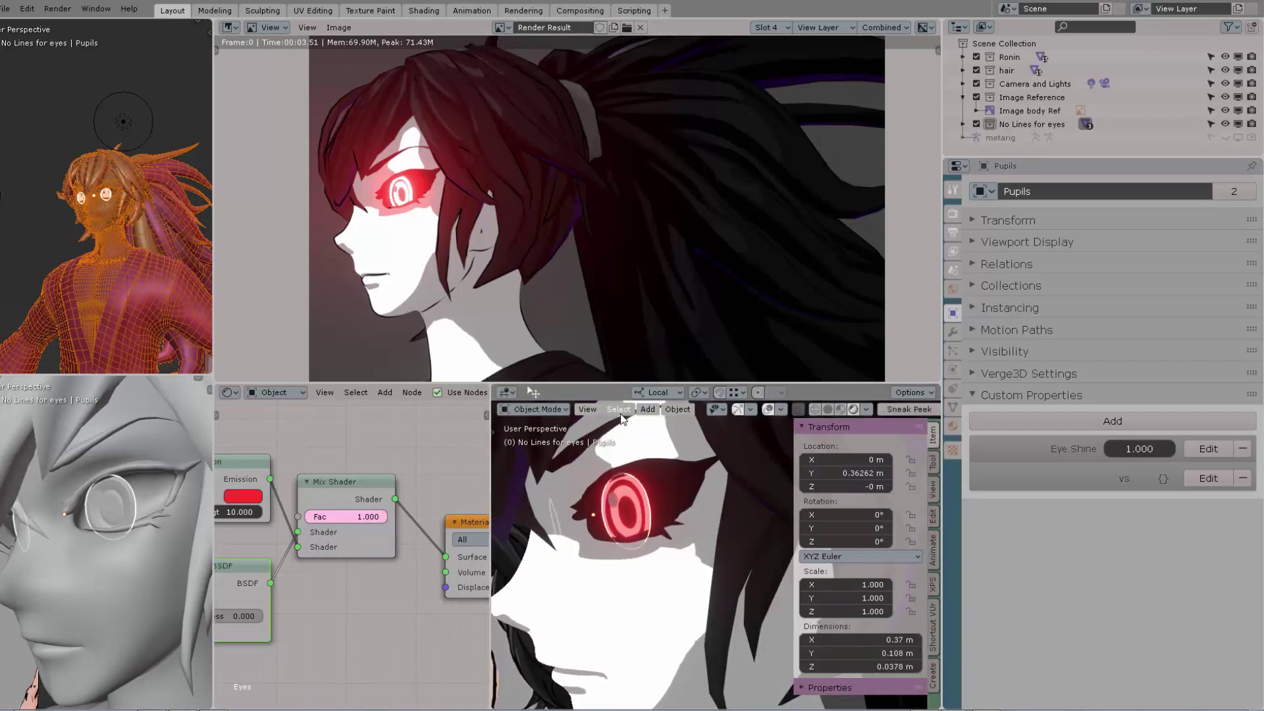
left_click_drag(630, 387, 621, 241)
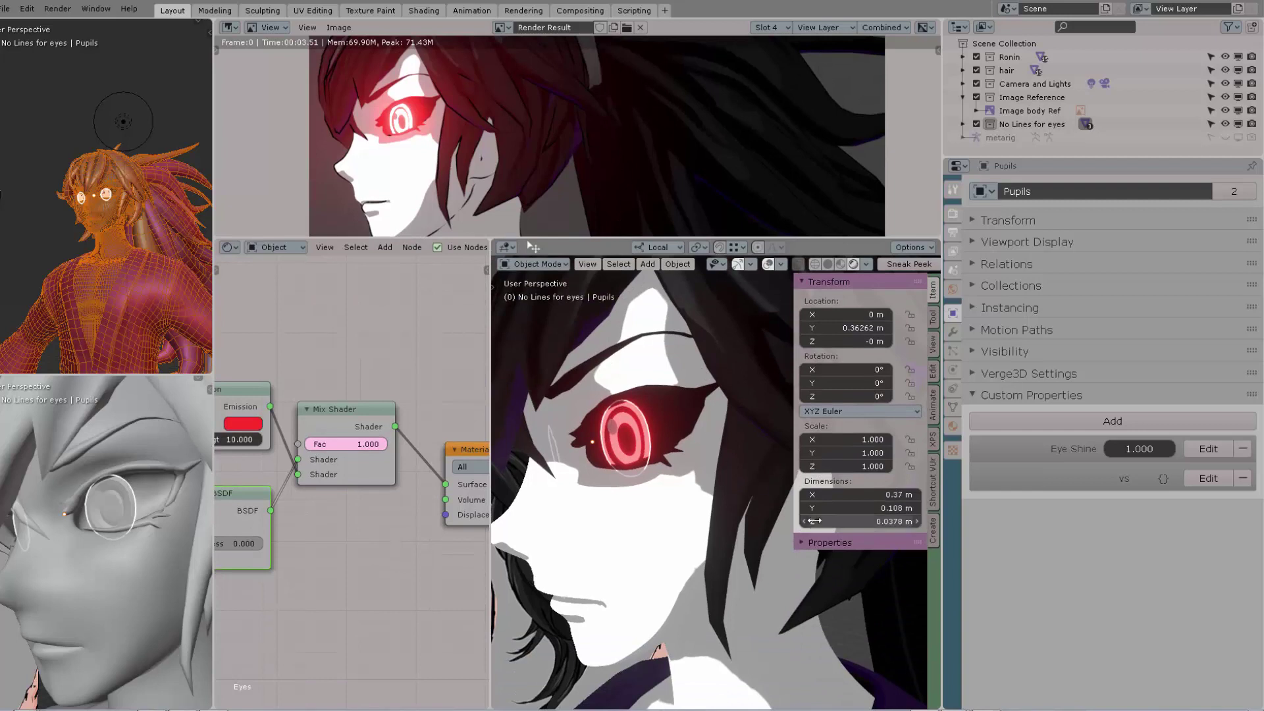
left_click(833, 543)
left_click(842, 543, "ctrl")
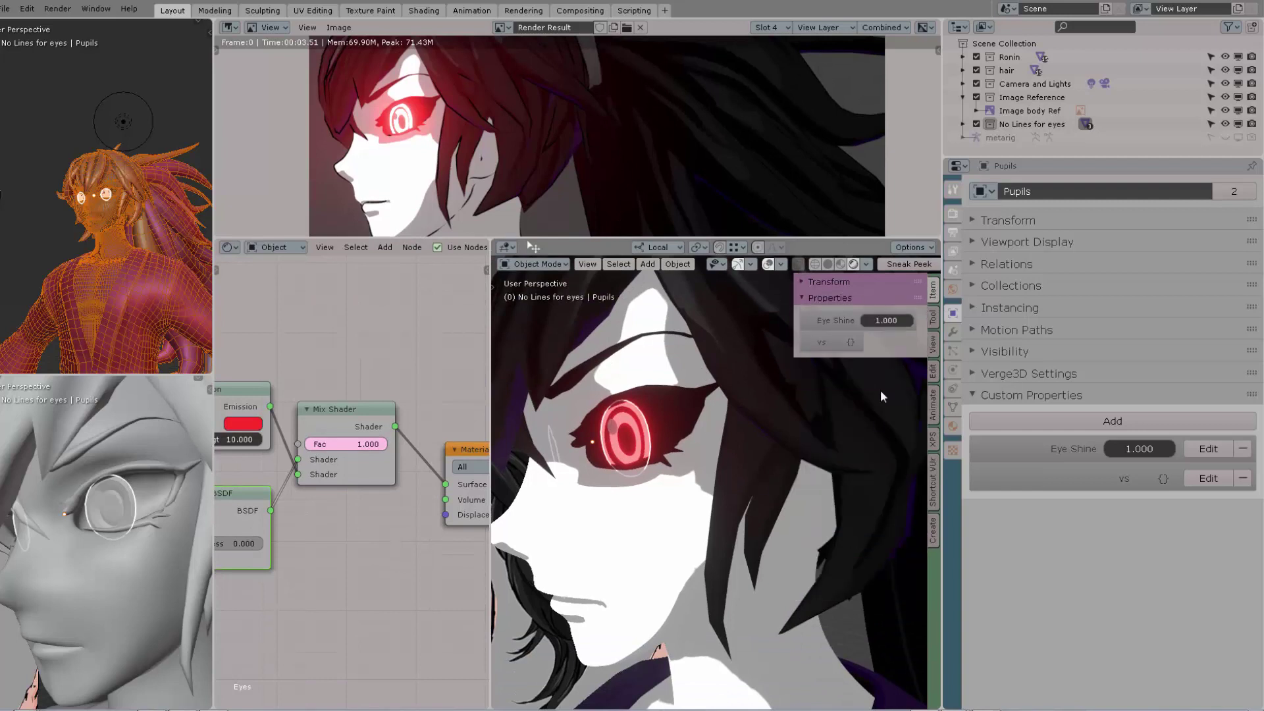
mouse_move(886, 321)
left_mouse_down()
mouse_move(820, 321)
mouse_move(880, 320)
left_mouse_up()
left_click(1007, 396)
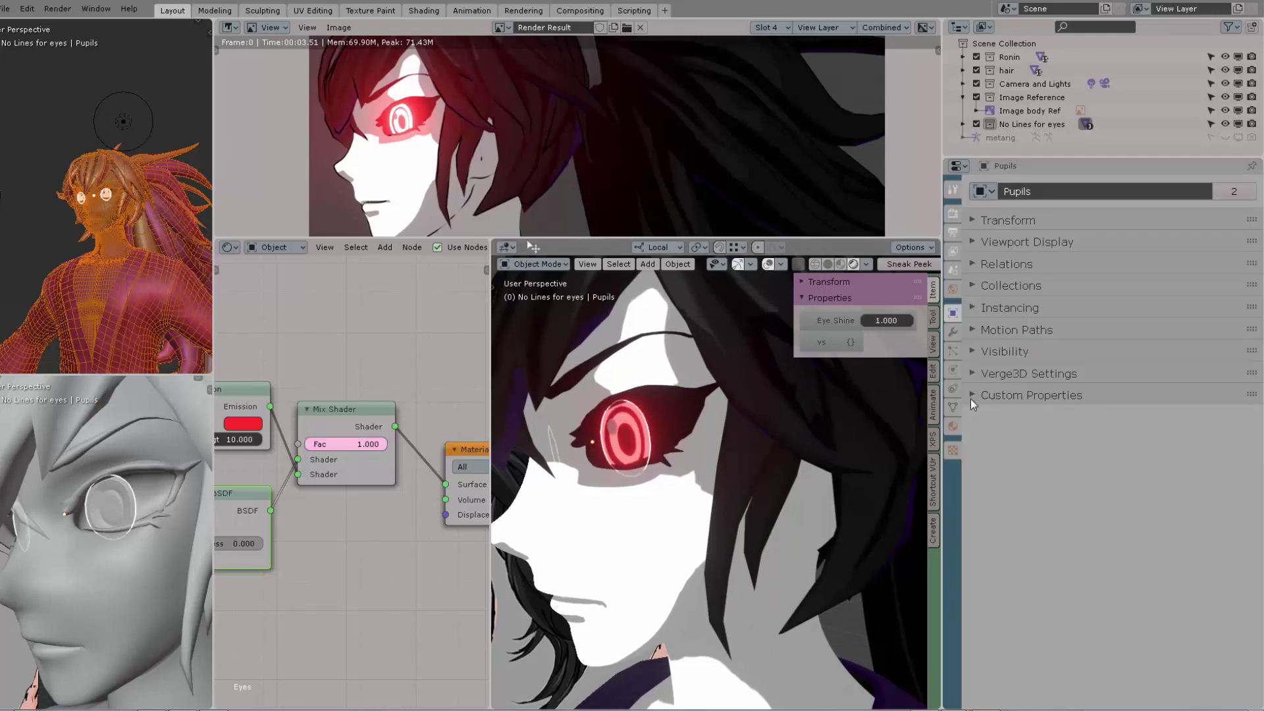
Step: Reframe the maximized viewport on the character's head, set Eye Shine to 0.010, and restore the multi-editor layout
key("ctrl+space")
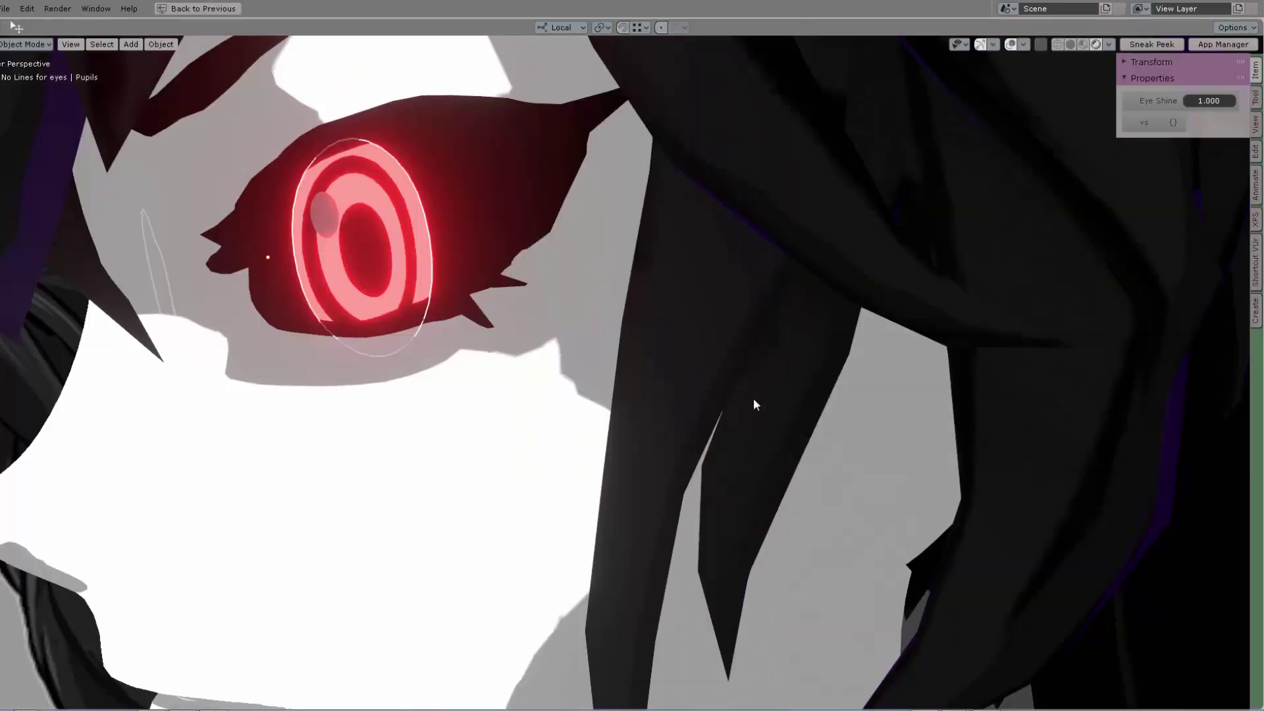
scroll(754, 399, "down", 6)
mouse_move(811, 403)
middle_mouse_down()
mouse_move(757, 405)
mouse_move(793, 401)
mouse_move(741, 424)
mouse_move(765, 412)
middle_mouse_up()
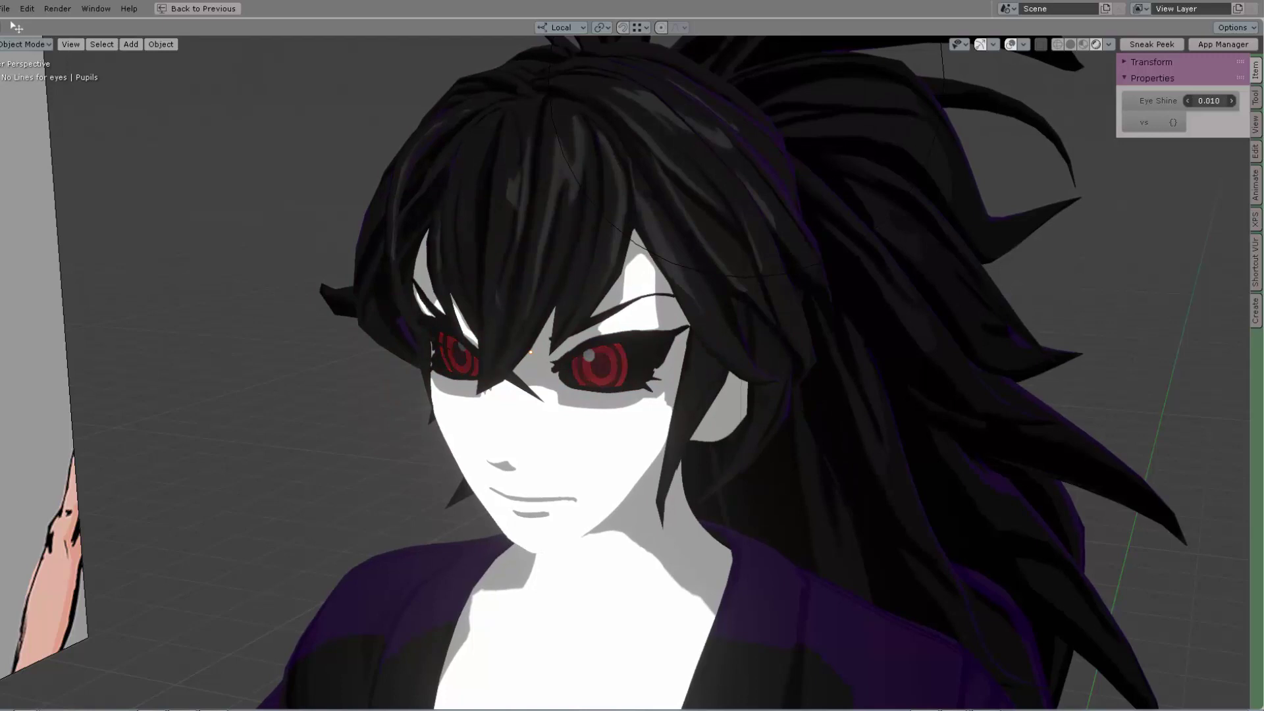
right_click(1216, 99)
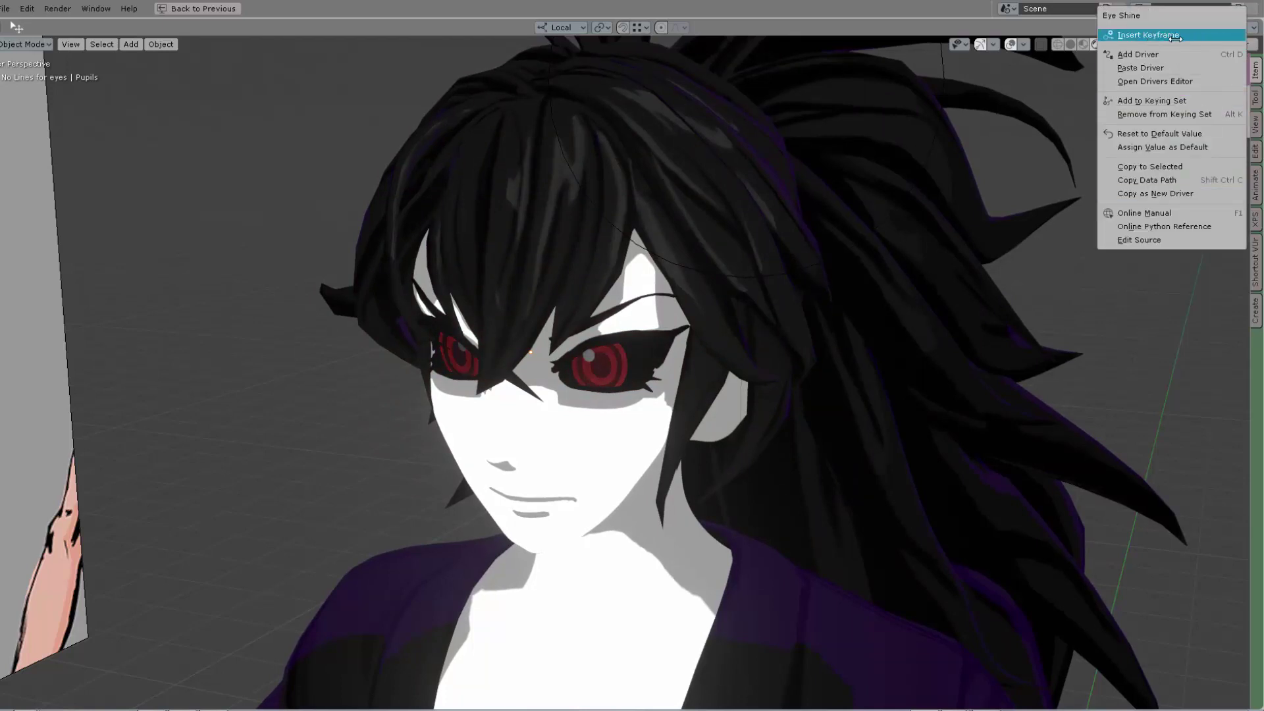
left_click(1148, 35)
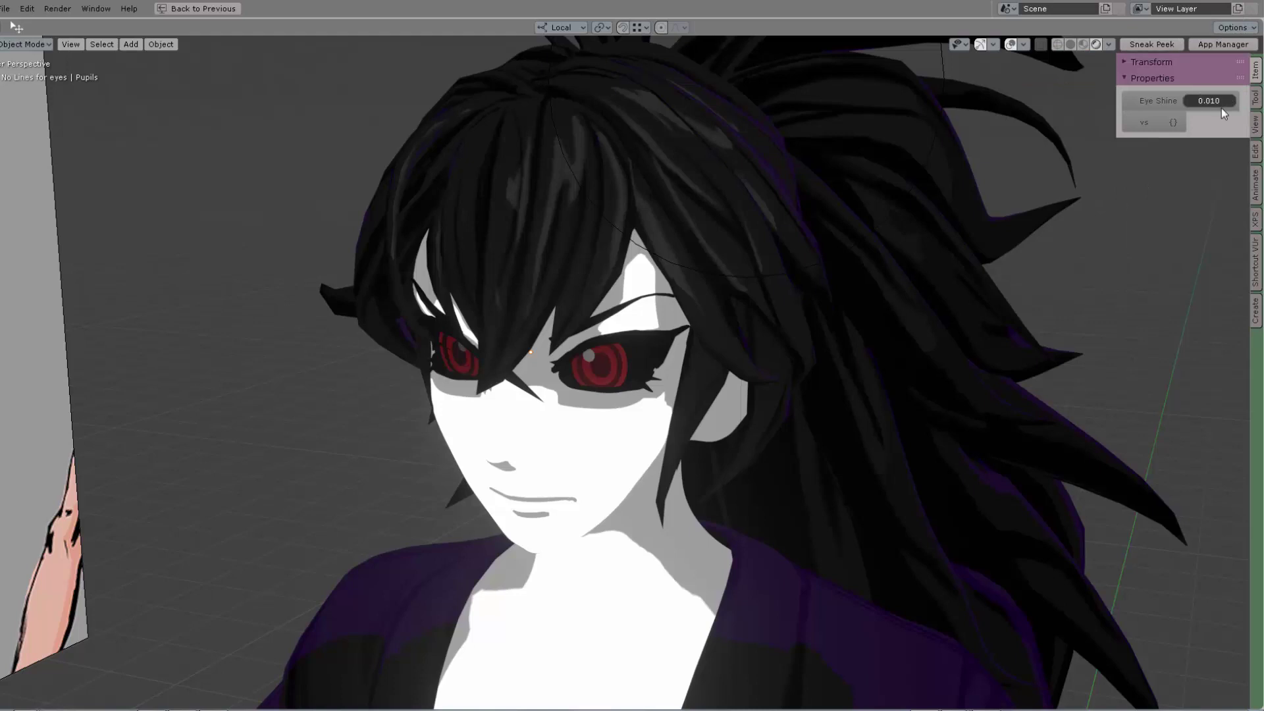
key("ctrl+space")
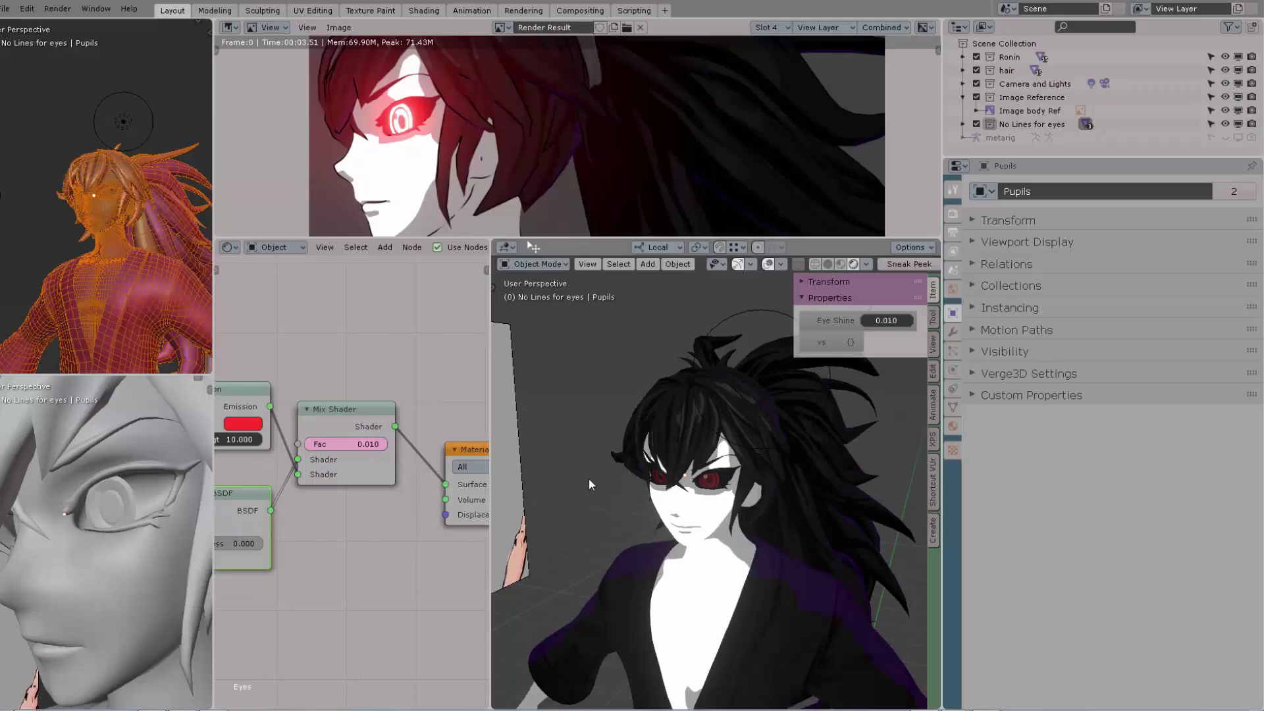
Step: Open a timeline below the viewport and keyframe Eye Shine at 0.010 on frame 0 and 1.000 on frame 29
right_click(492, 636)
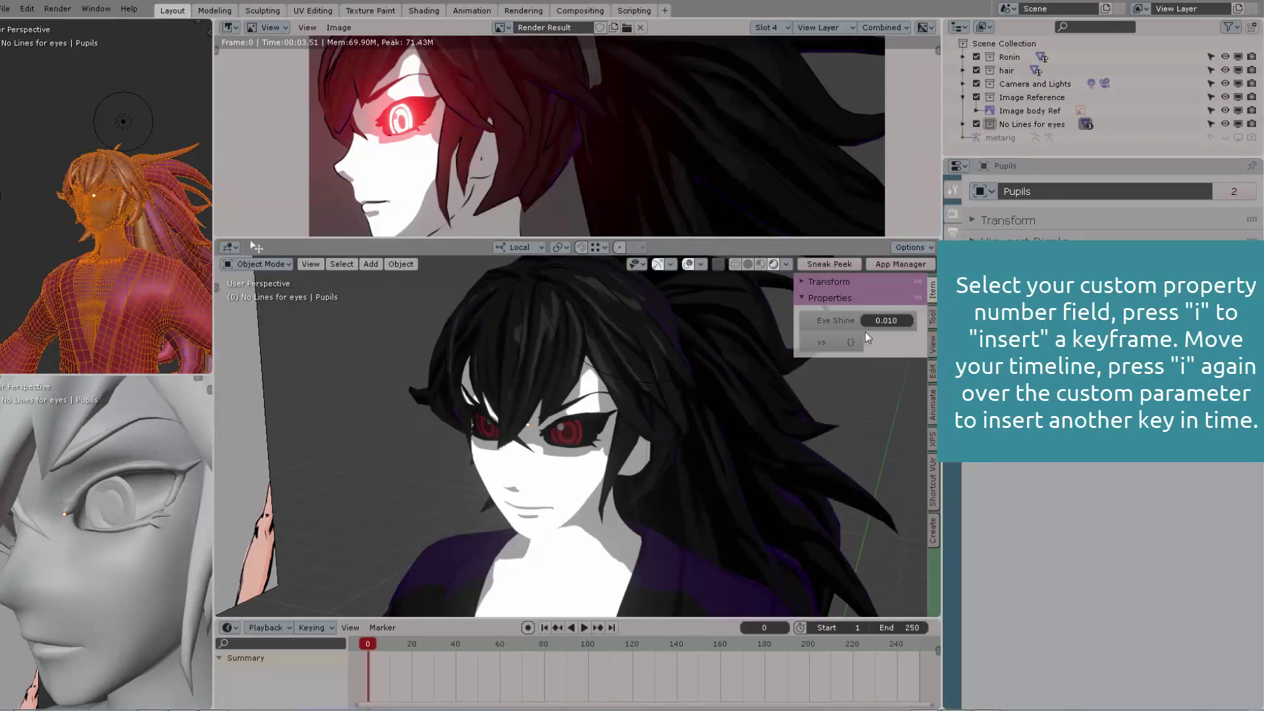
key("i")
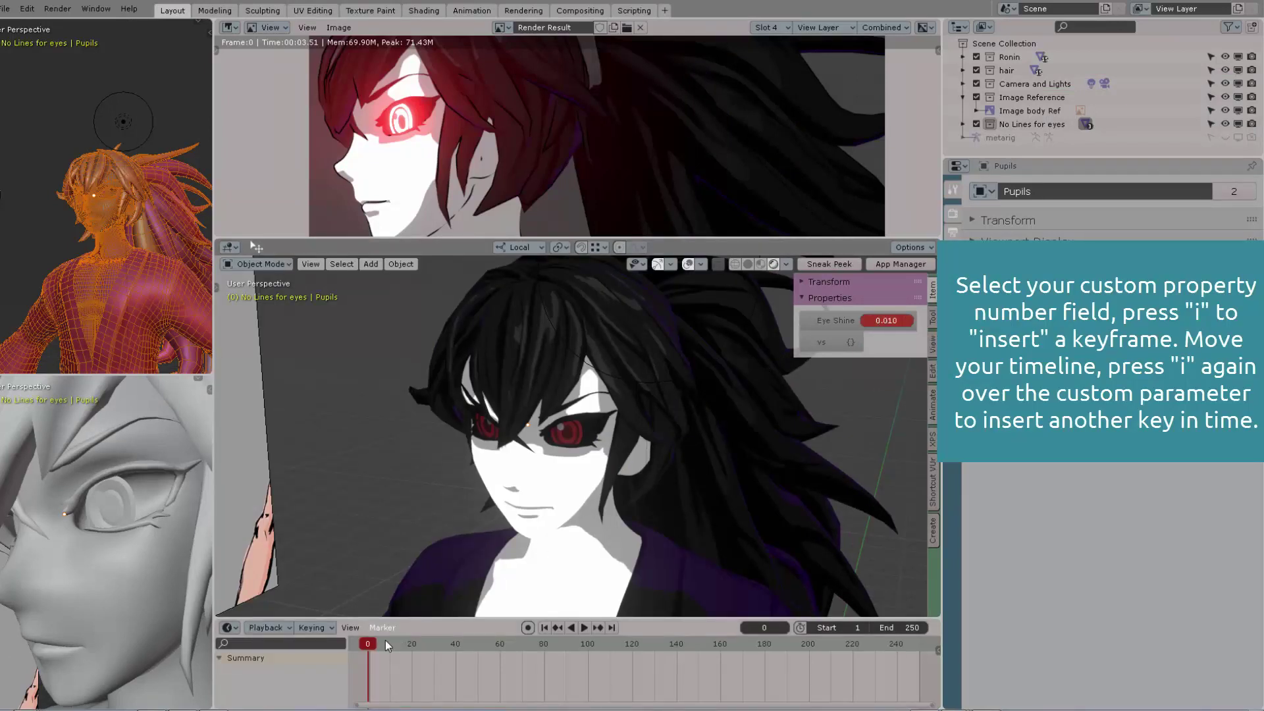
left_click_drag(385, 644, 416, 647)
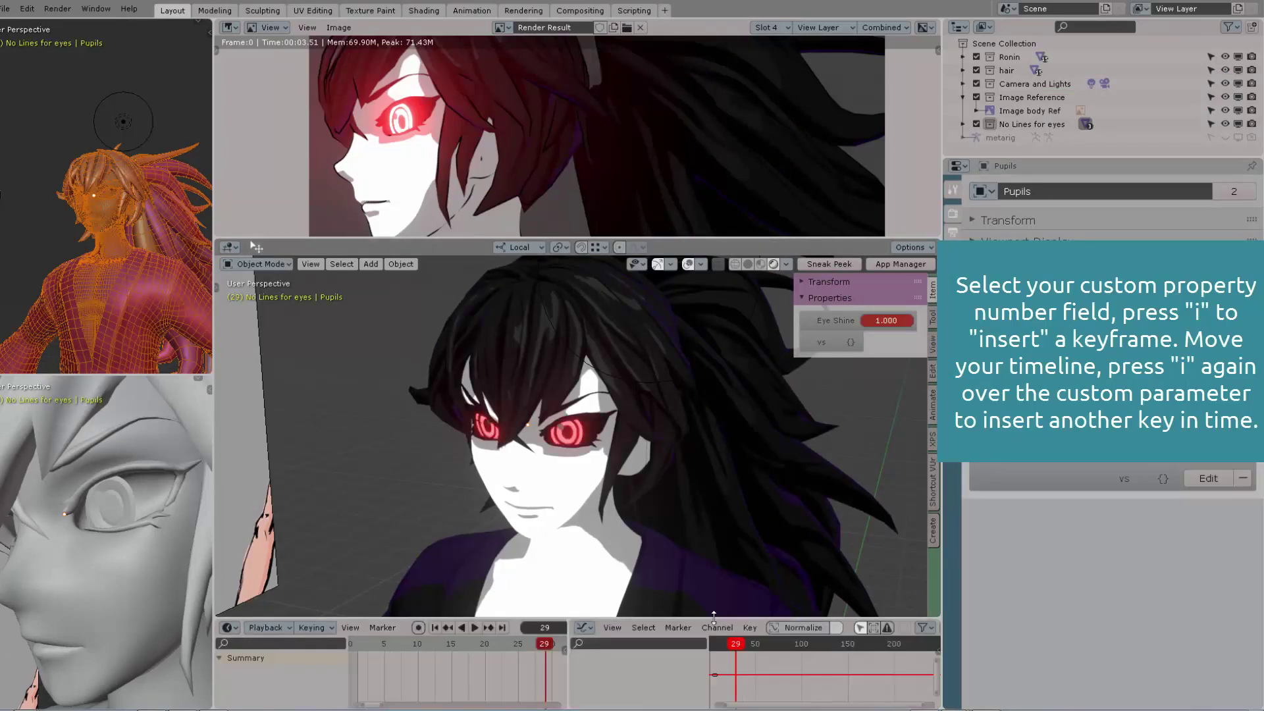
Step: Enlarge the Graph Editor and frame the Pupils object's Eye Shine animation curve in it
left_click_drag(717, 619, 731, 525)
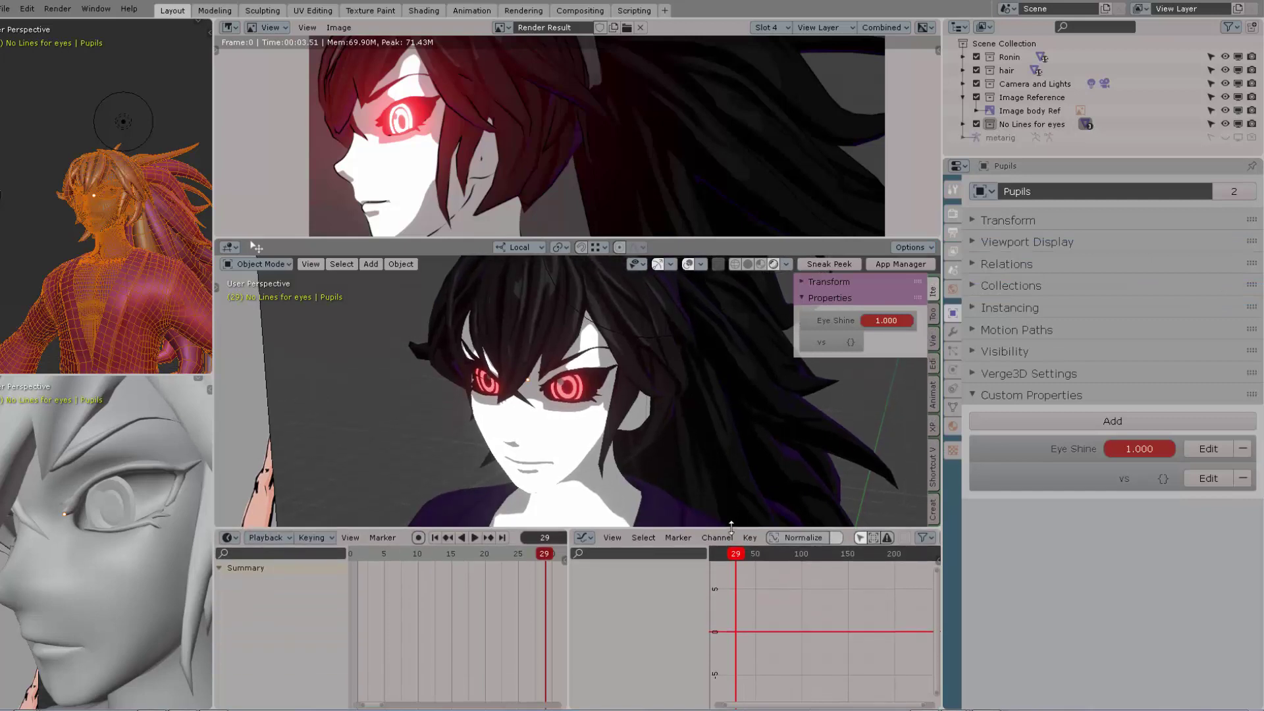
left_click(579, 393)
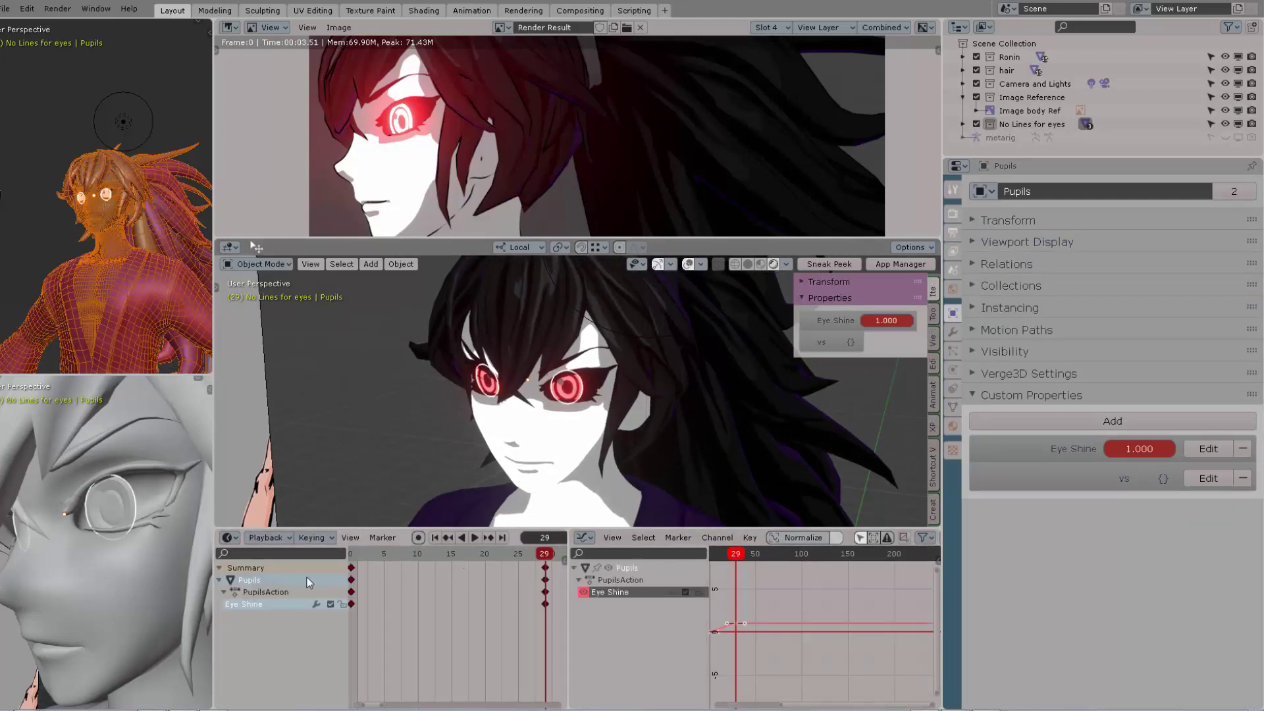
middle_click_drag(820, 618, 857, 609)
scroll(853, 612, "up", 8)
middle_click_drag(783, 629, 866, 632)
scroll(845, 618, "up", 2)
scroll(867, 639, "up", 6)
Step: Set the Eye Shine keyframes to linear interpolation and scrub the animation to frame 17
left_click_drag(849, 559, 810, 561)
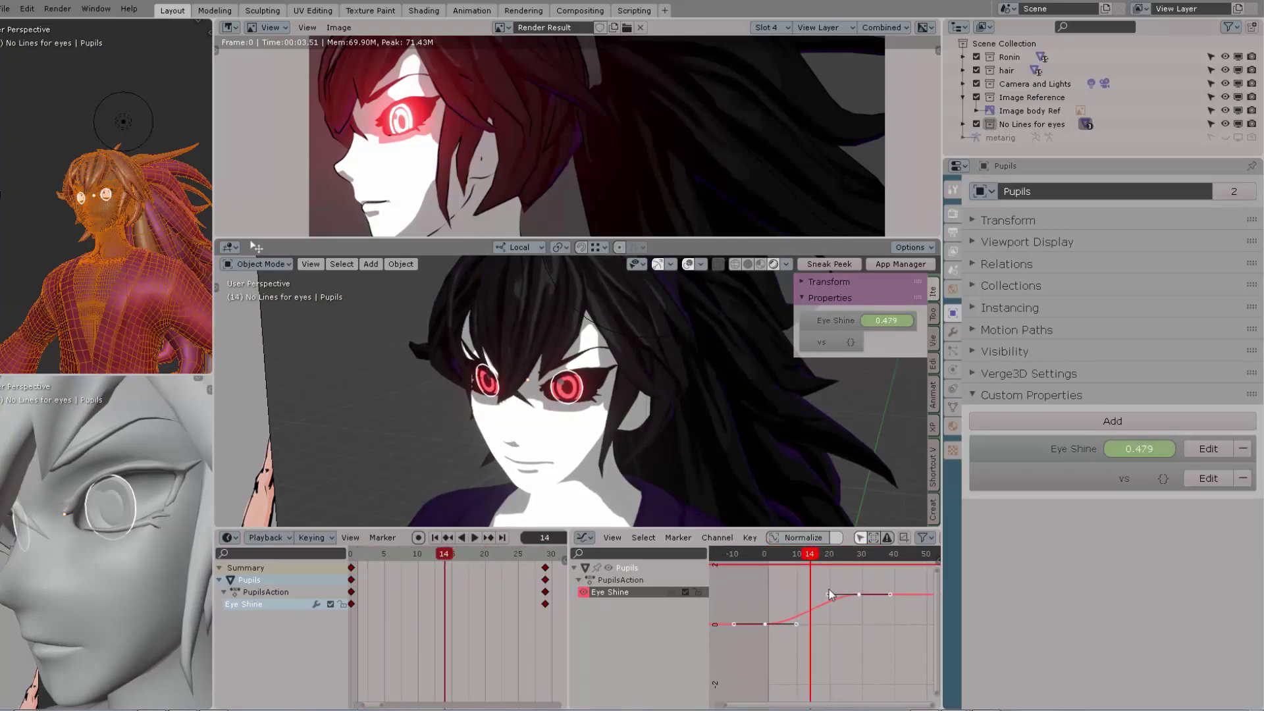
key("t")
left_click(571, 615)
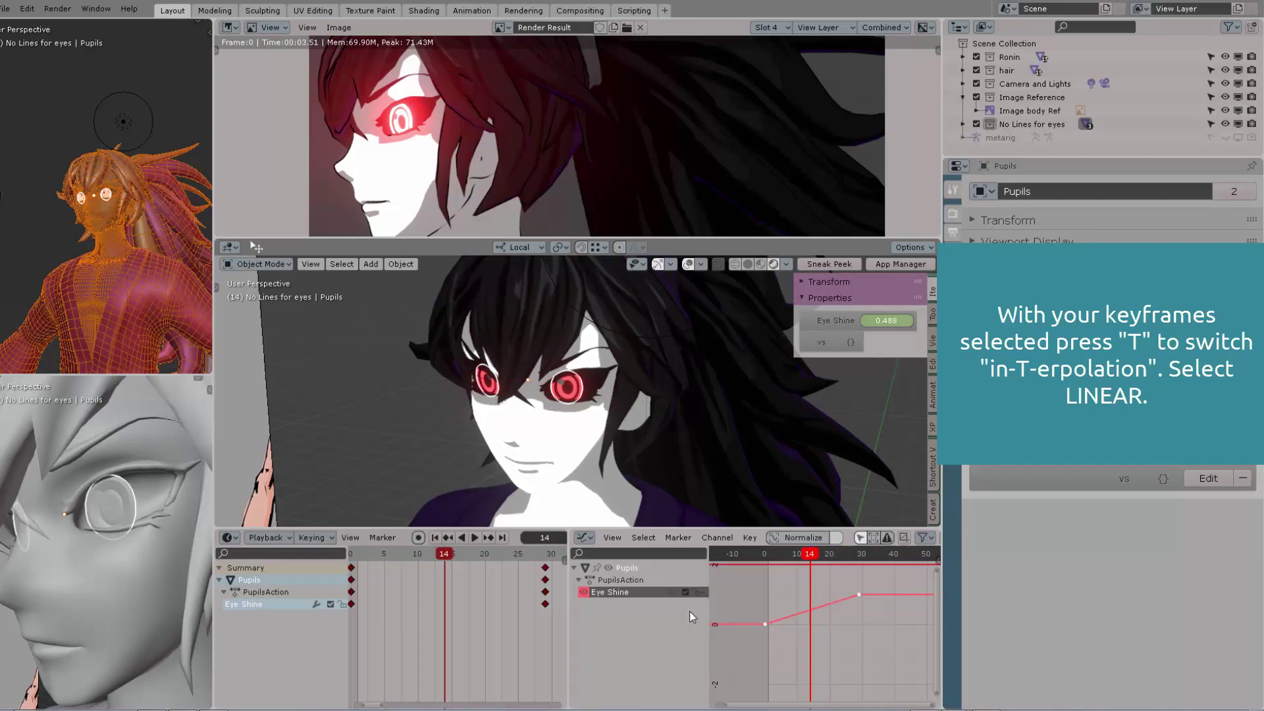
mouse_move(811, 561)
left_mouse_down()
mouse_move(783, 562)
mouse_move(848, 560)
mouse_move(767, 567)
mouse_move(849, 566)
mouse_move(819, 568)
left_mouse_up()
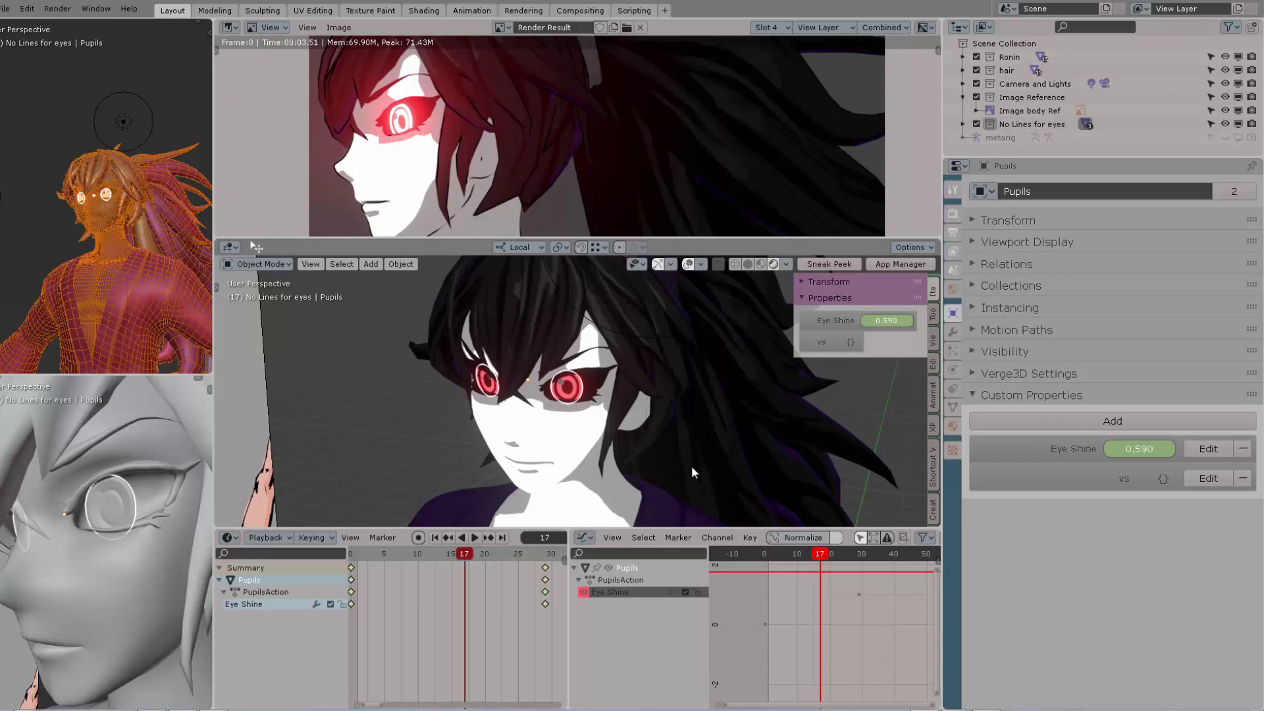
Step: Move the point light in front of the character's face, above the head of the reference drawing
key("ctrl+alt+space")
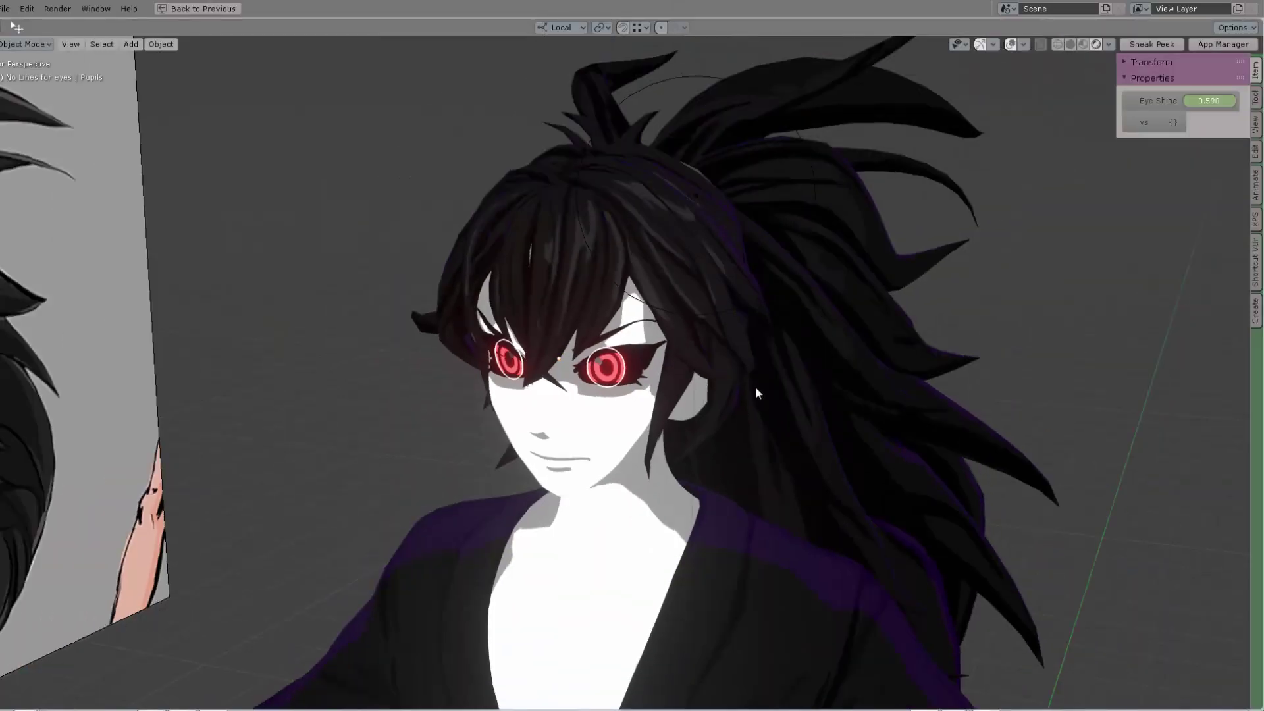
middle_click_drag(753, 387, 876, 369)
left_click(925, 166)
key("g")
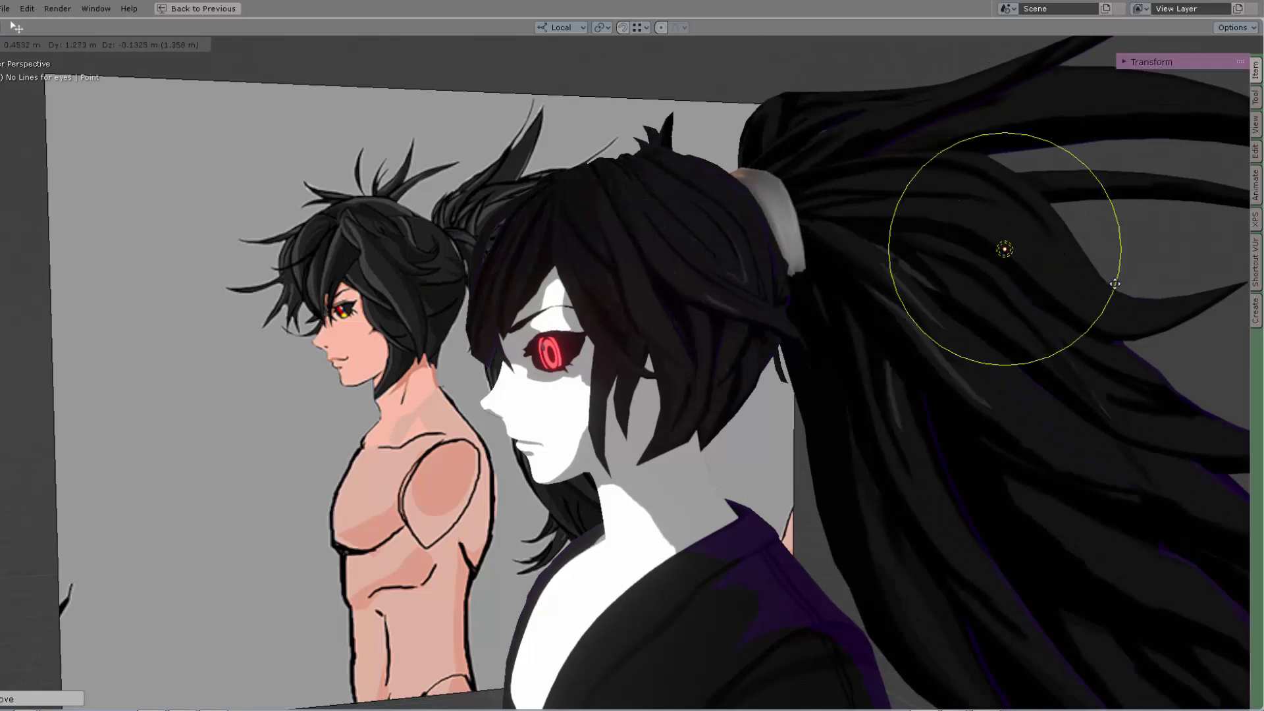
left_click(528, 210)
middle_click_drag(694, 295, 724, 301)
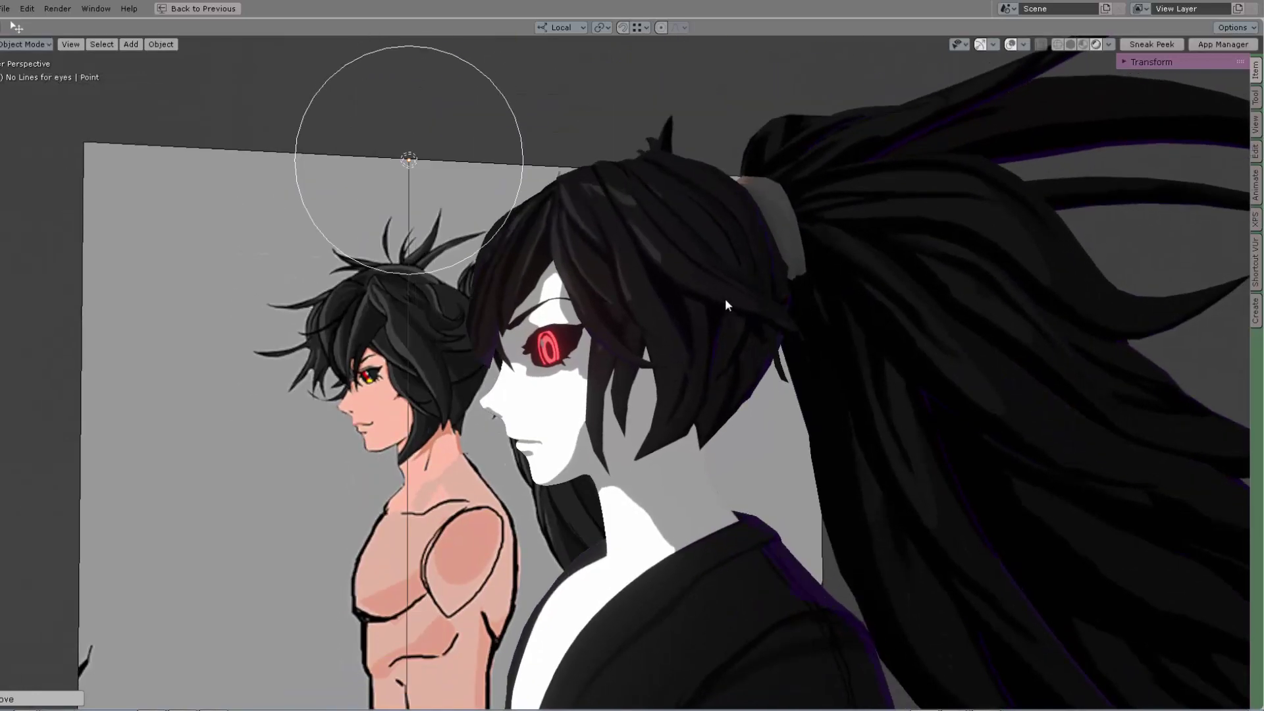
key("ctrl+space")
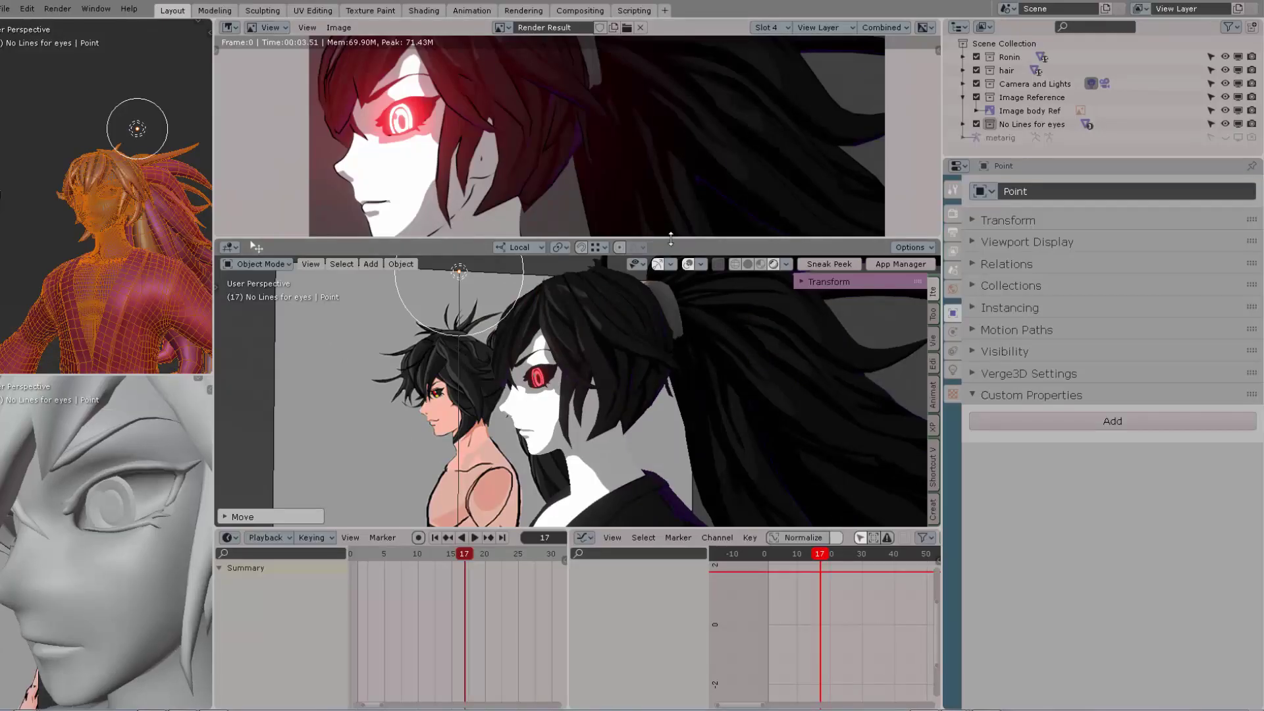
Step: Enlarge the render view, render frame 17, and inspect the outlines and eye glow on the character's head
left_click_drag(667, 241, 655, 338)
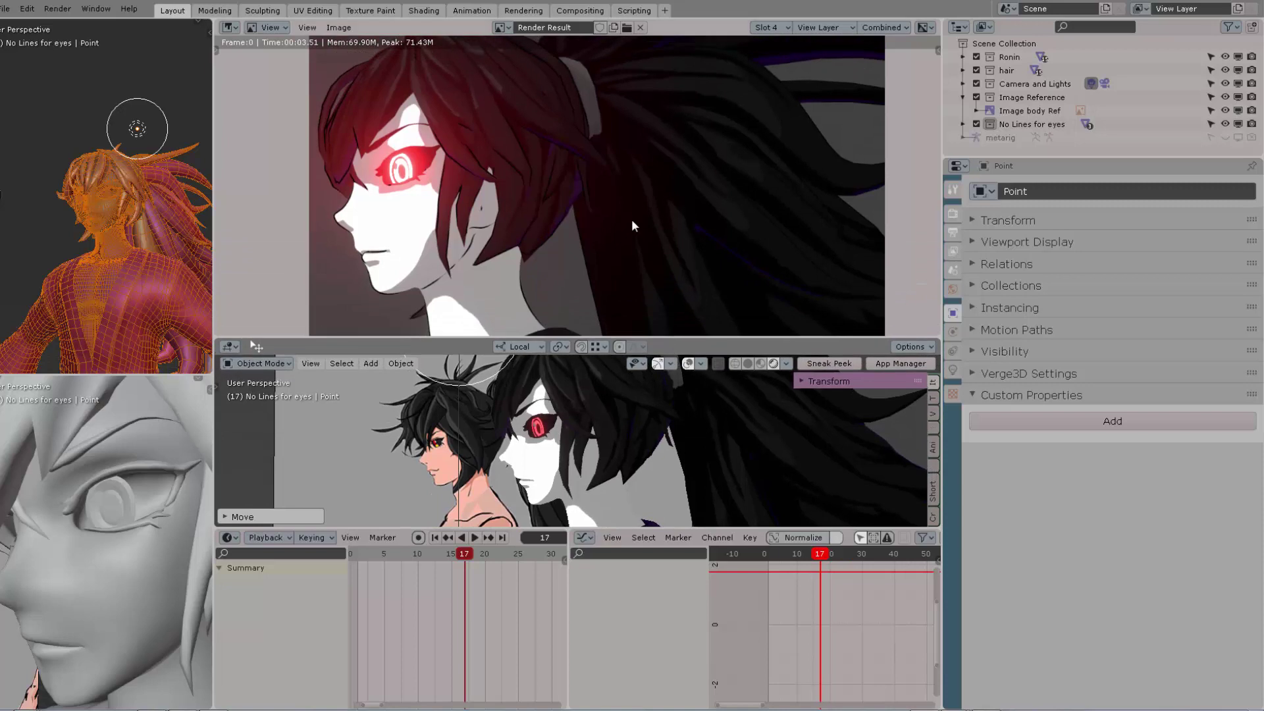
key("F12")
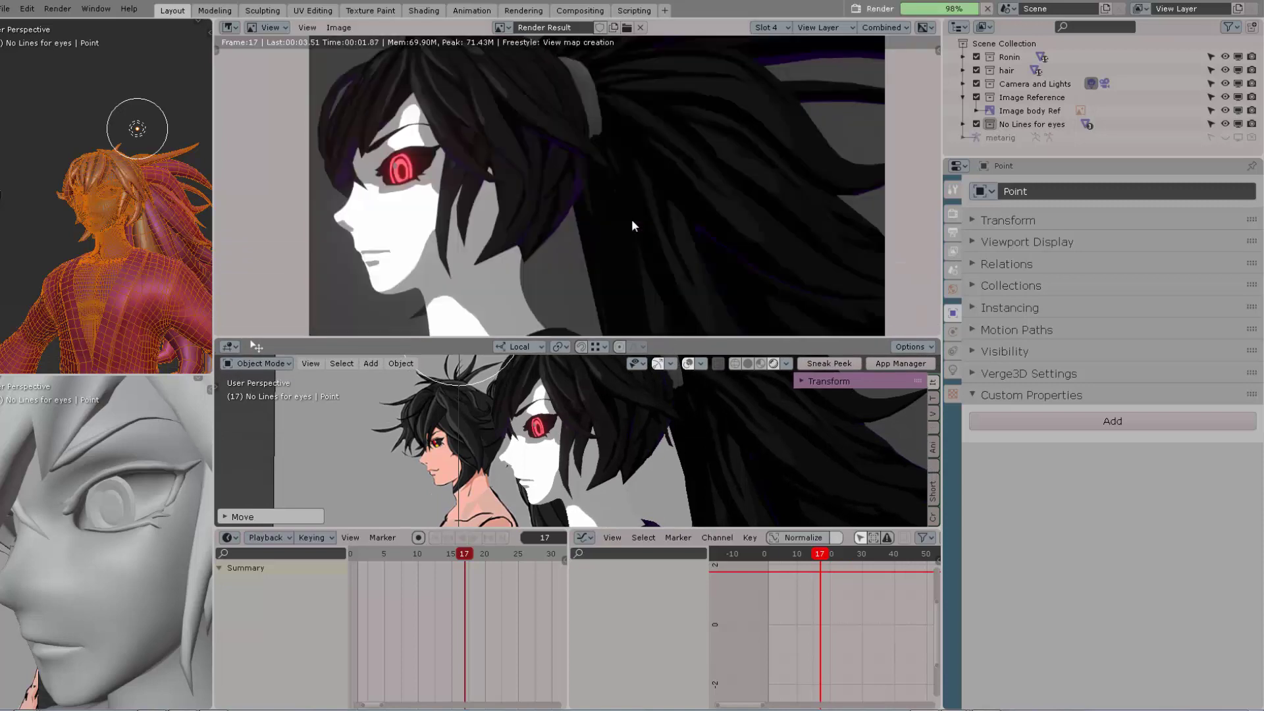
scroll(424, 183, "up", 3)
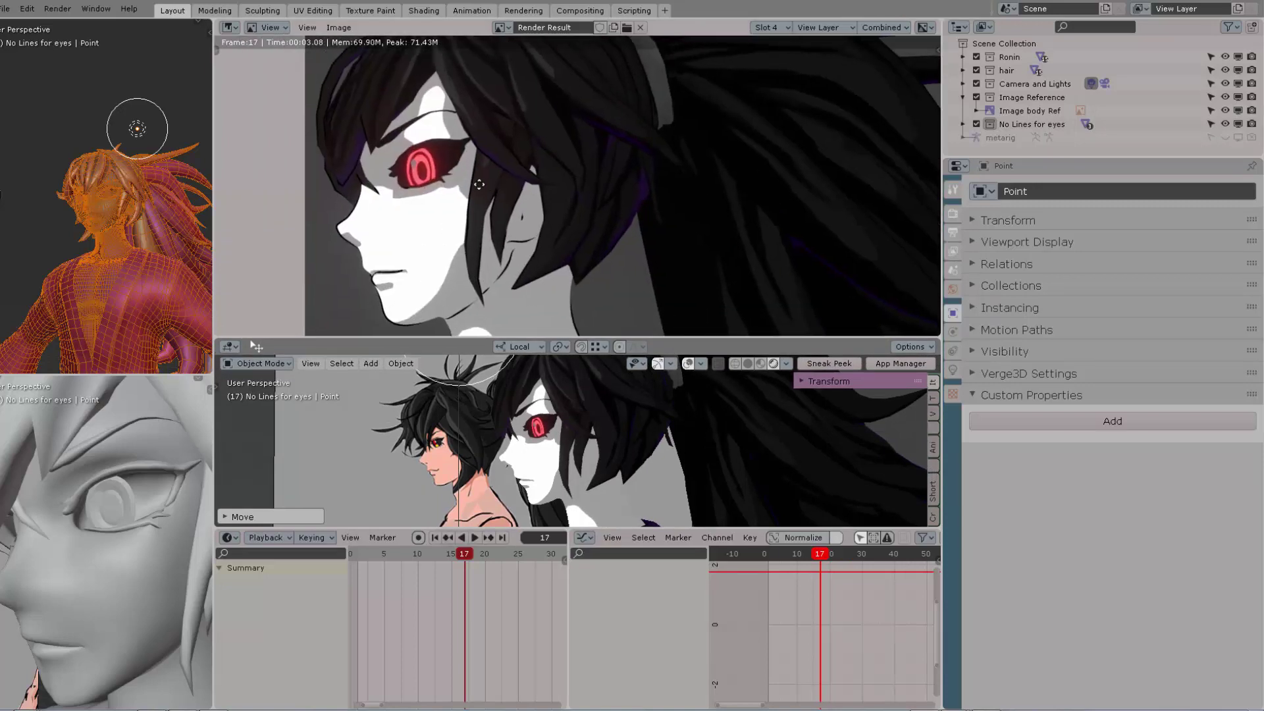
scroll(526, 211, "down", 1)
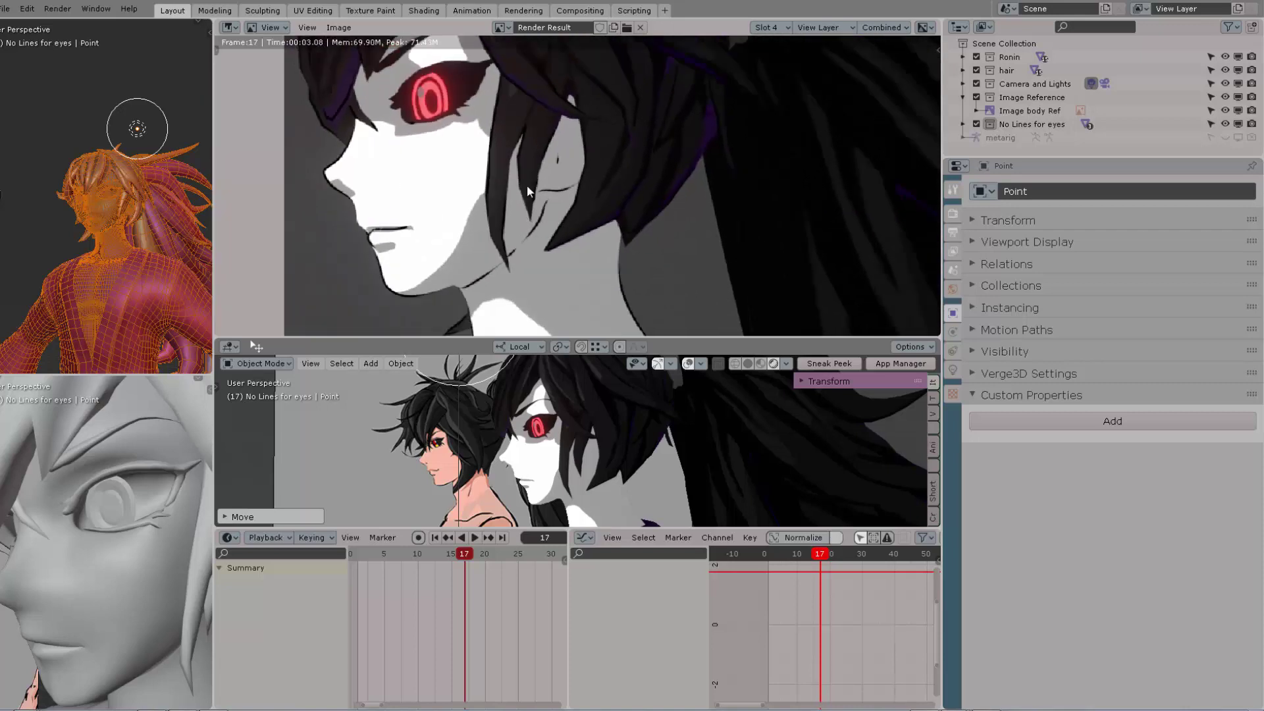
middle_click_drag(527, 185, 553, 257)
scroll(593, 168, "down", 4)
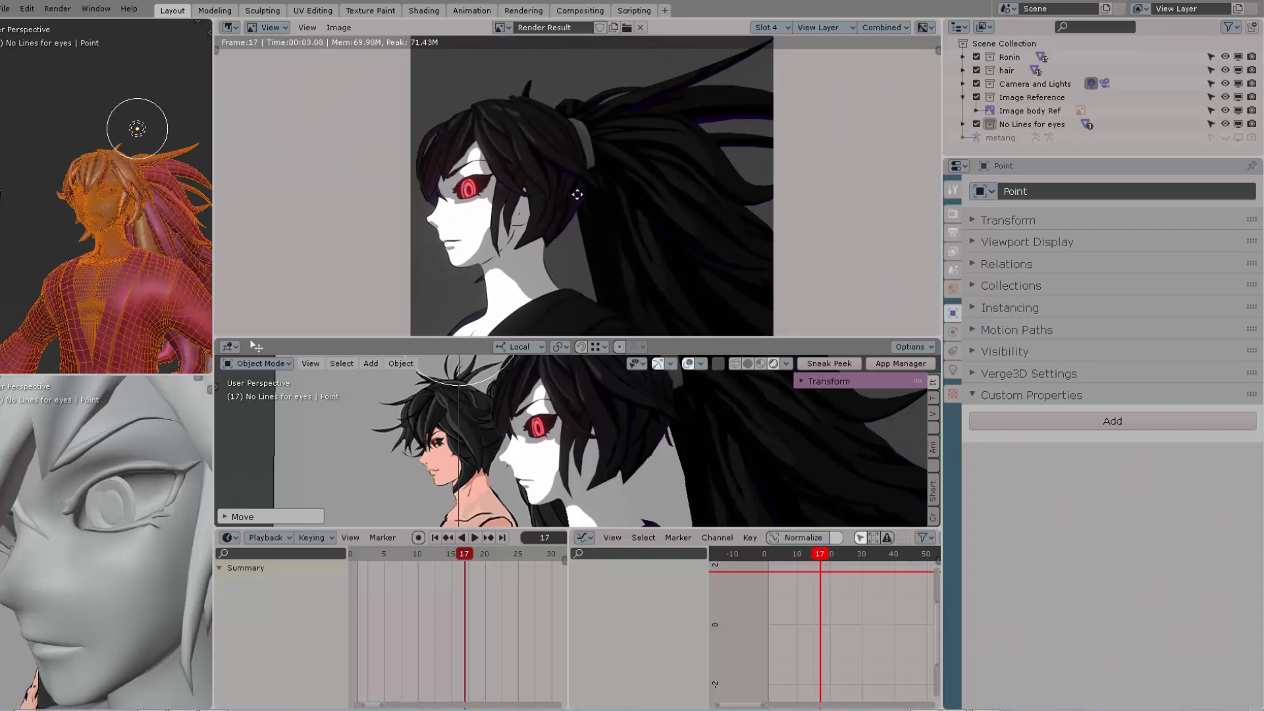